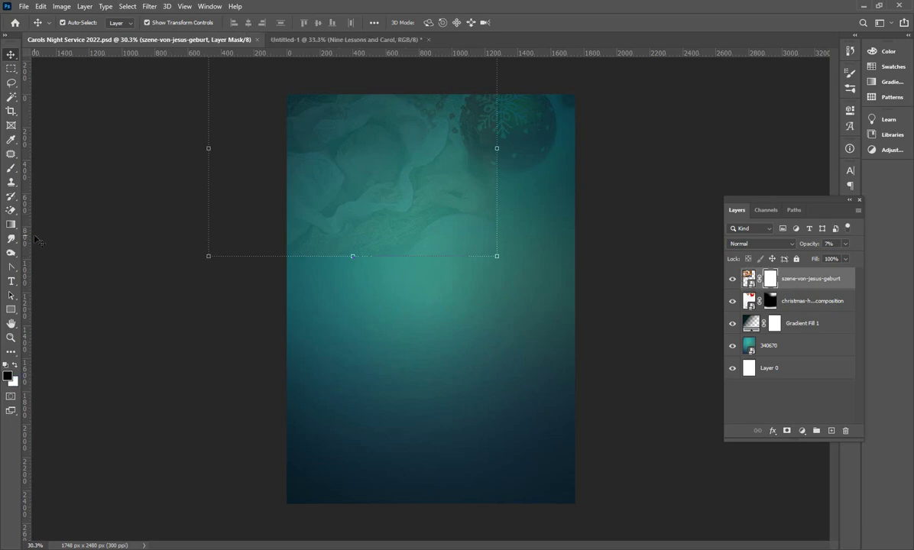
{"action": "key", "text": "b"}
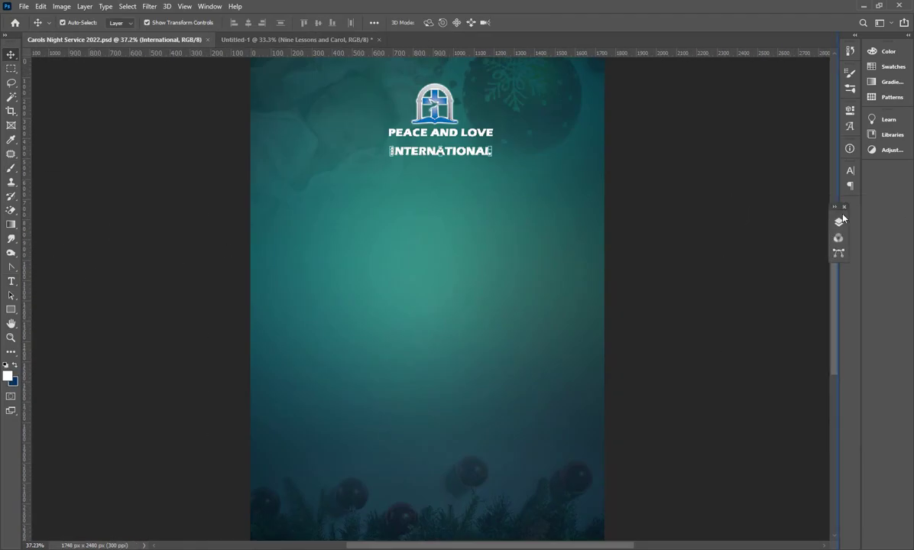
{"action": "left_click", "coordinate": [841, 221]}
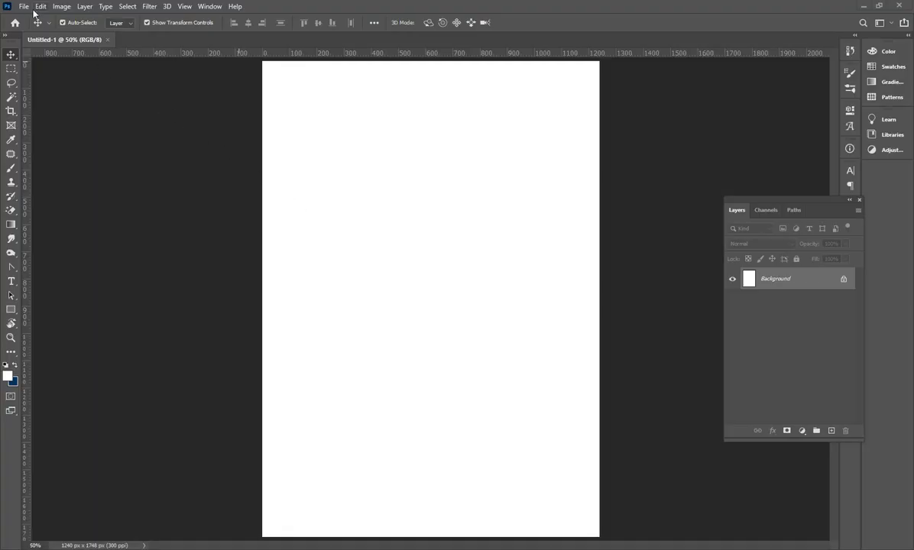
Create an A5 document named Carols Night Service 2022, 148 x 210 mm at 300 ppi, and convert its background into the regular layer Layer 0
{"action": "left_click", "coordinate": [21, 7]}
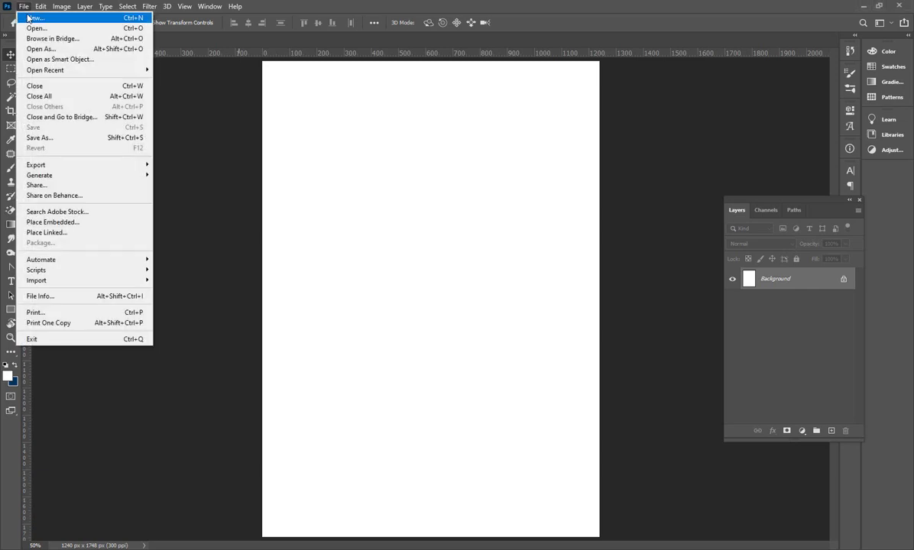
{"action": "left_click", "coordinate": [33, 20]}
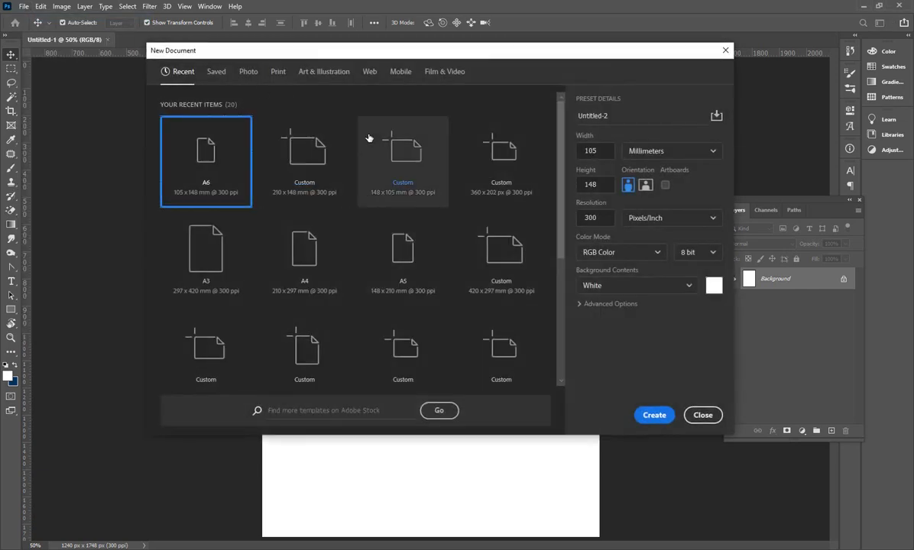
{"action": "left_click", "coordinate": [403, 262]}
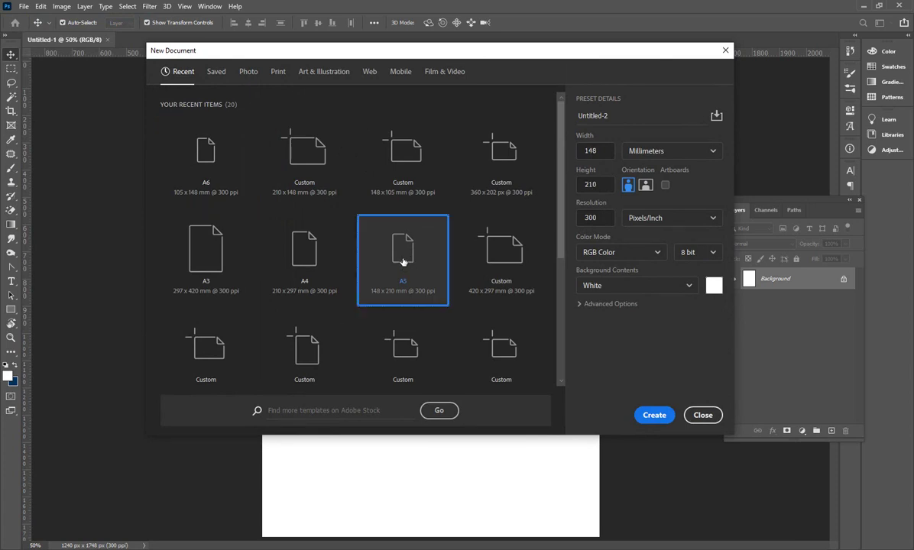
{"action": "left_click_drag", "start_coordinate": [612, 120], "coordinate": [572, 119]}
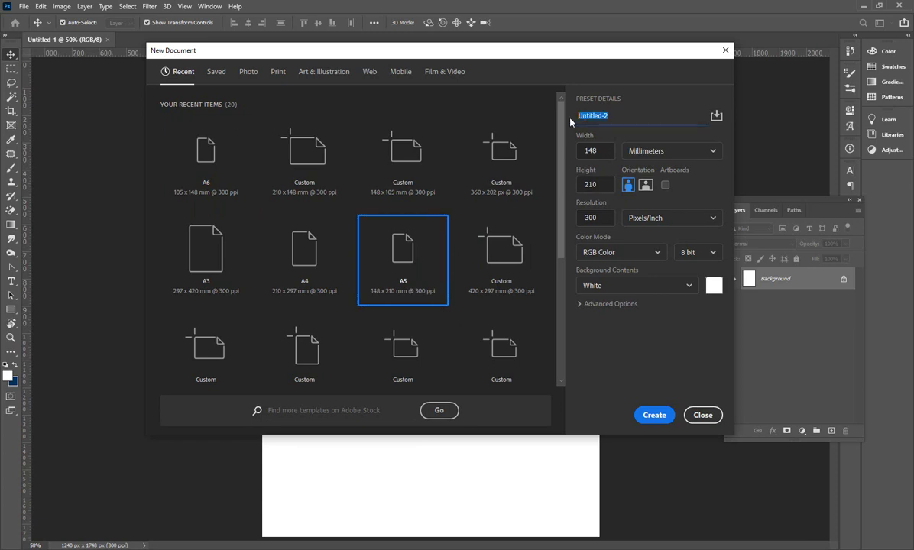
{"action": "type", "text": "d"}
{"action": "type", "text": "arols Night "}
{"action": "type", "text": "Serv"}
{"action": "type", "text": "ice 2022"}
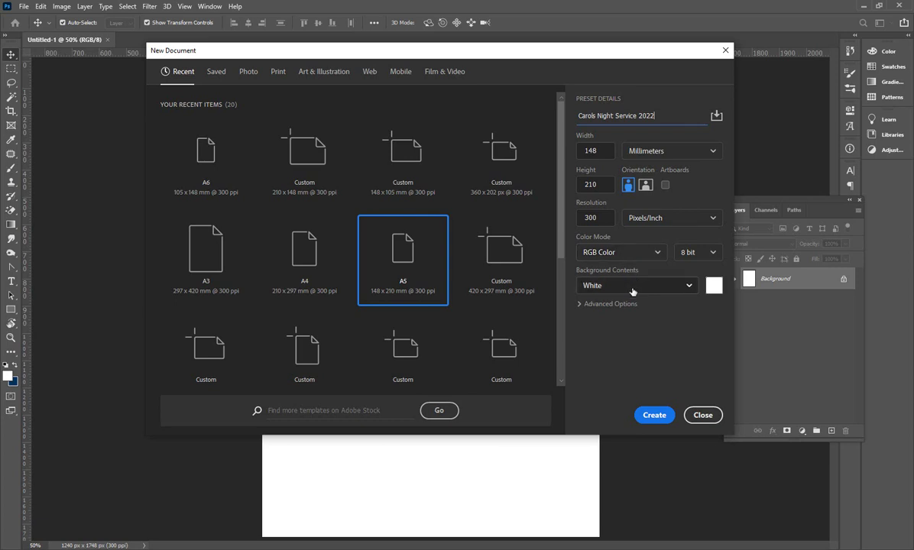
{"action": "left_click", "coordinate": [655, 414]}
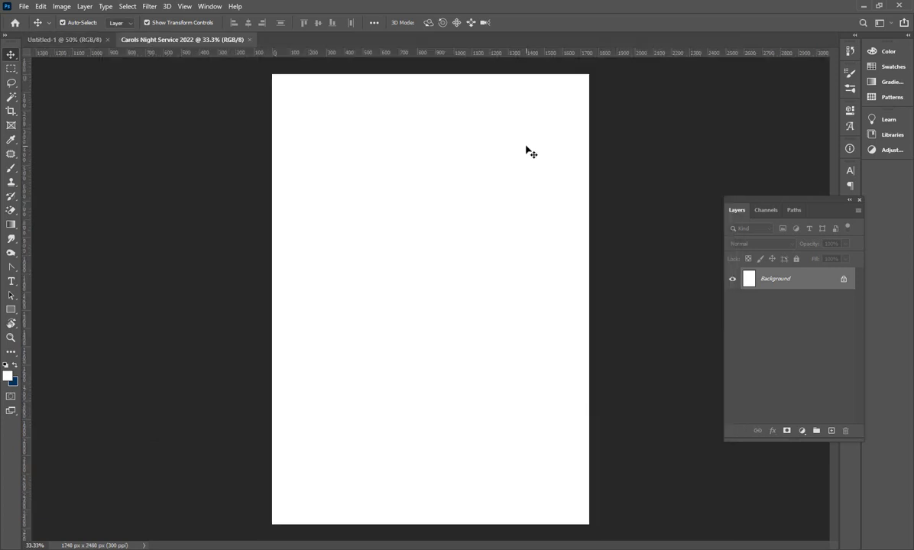
{"action": "double_click", "coordinate": [840, 277]}
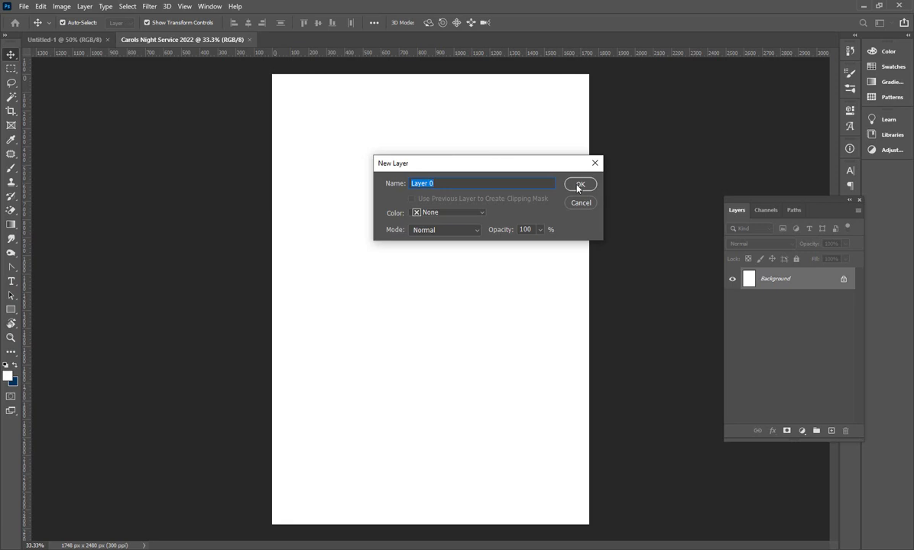
{"action": "left_click", "coordinate": [580, 187]}
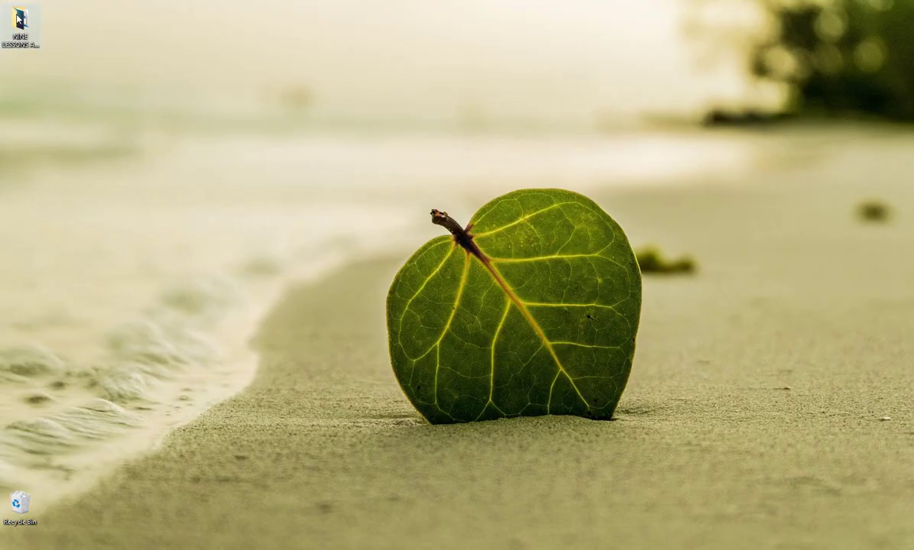
Place the 340670 image from the NINE LESSONS AND CAROLS desktop folder and scale it to about 87% so it covers the canvas
{"action": "double_click", "coordinate": [20, 23]}
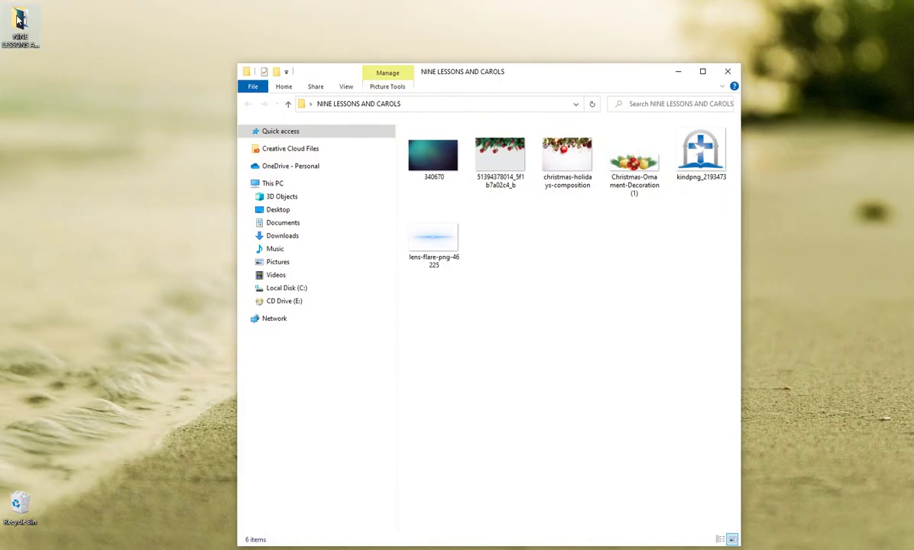
{"action": "left_click", "coordinate": [421, 167]}
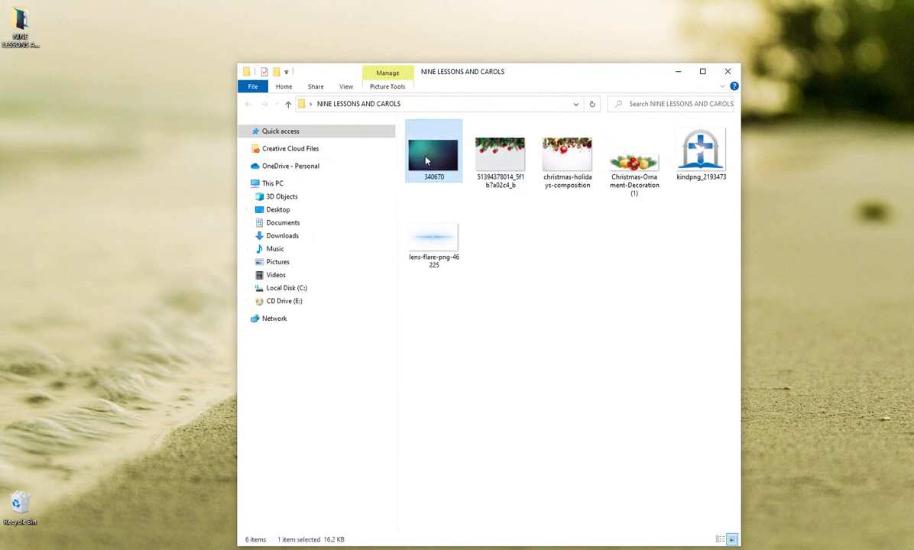
{"action": "left_click_drag", "start_coordinate": [428, 160], "coordinate": [380, 230]}
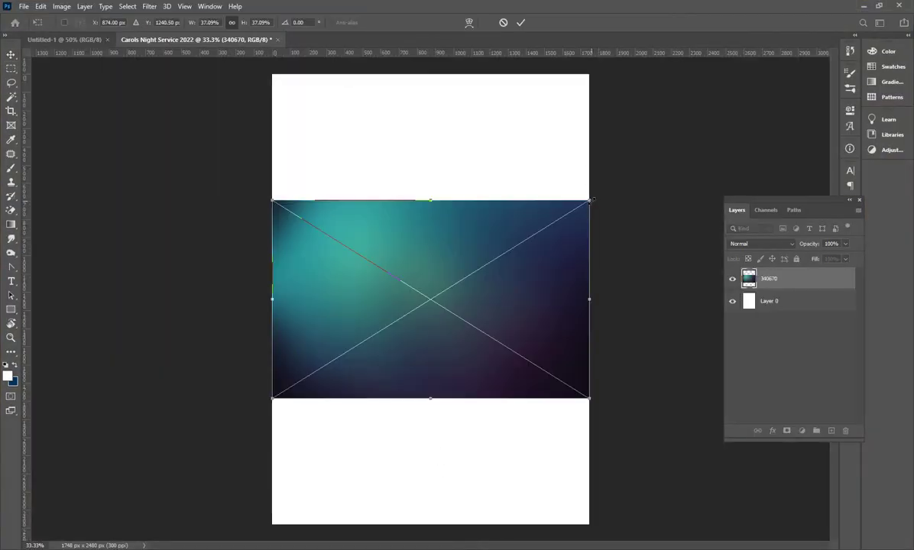
{"action": "left_click_drag", "start_coordinate": [590, 199], "coordinate": [744, 102]}
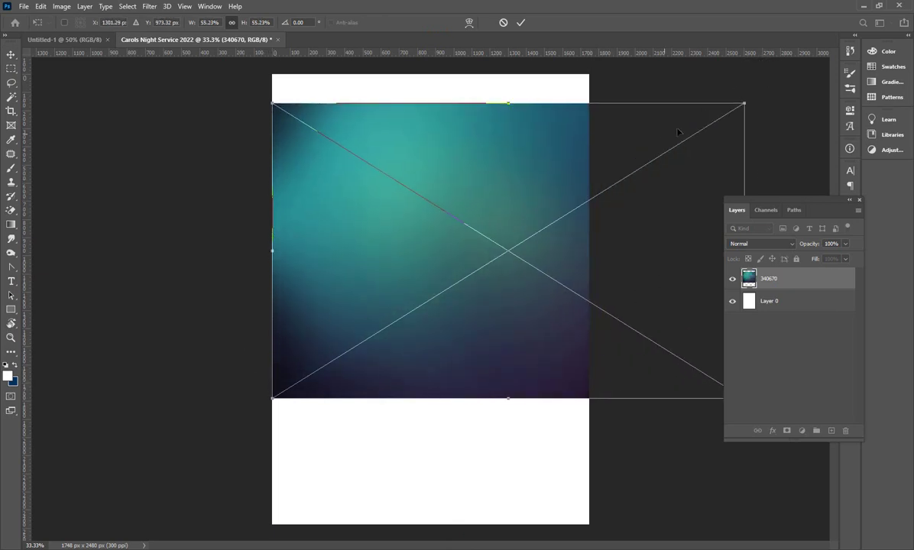
{"action": "left_click_drag", "start_coordinate": [273, 398], "coordinate": [56, 534]}
{"action": "left_click_drag", "start_coordinate": [380, 347], "coordinate": [530, 304]}
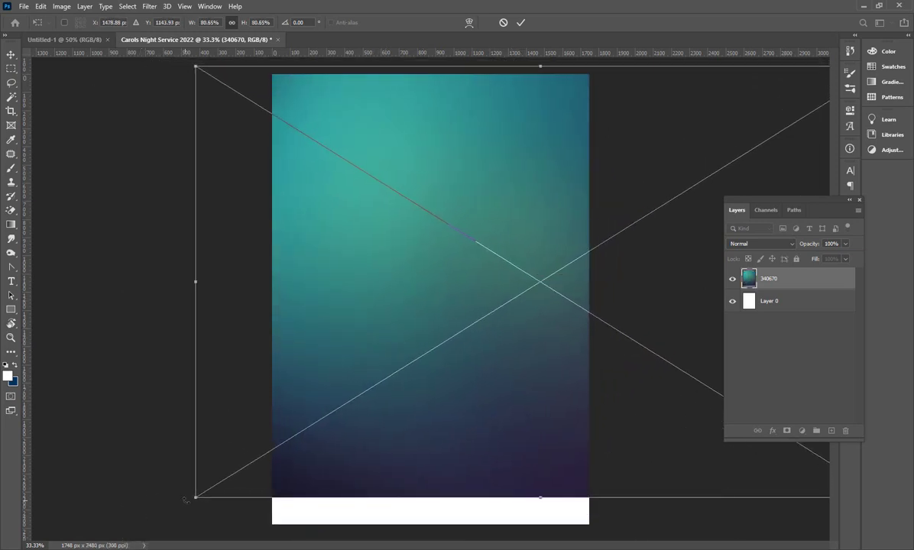
{"action": "left_click_drag", "start_coordinate": [185, 500], "coordinate": [139, 533]}
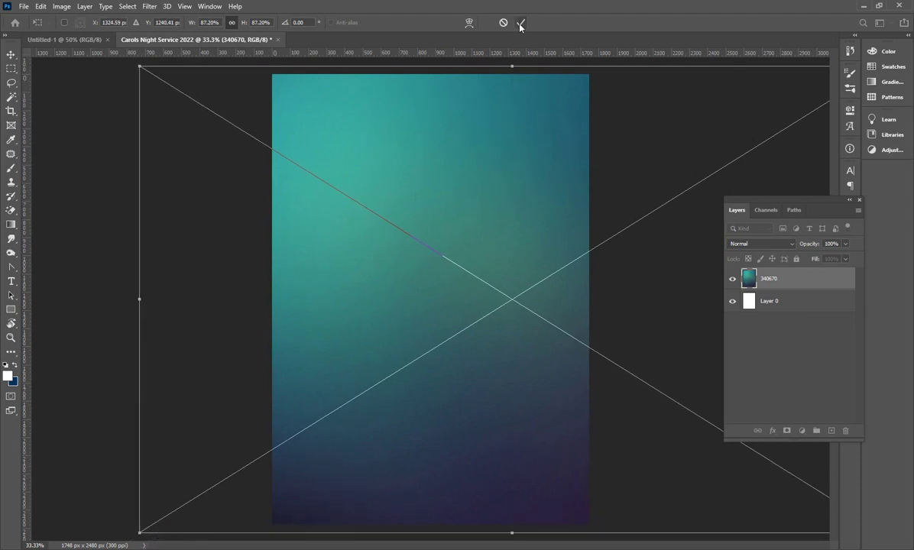
{"action": "key", "text": "Return"}
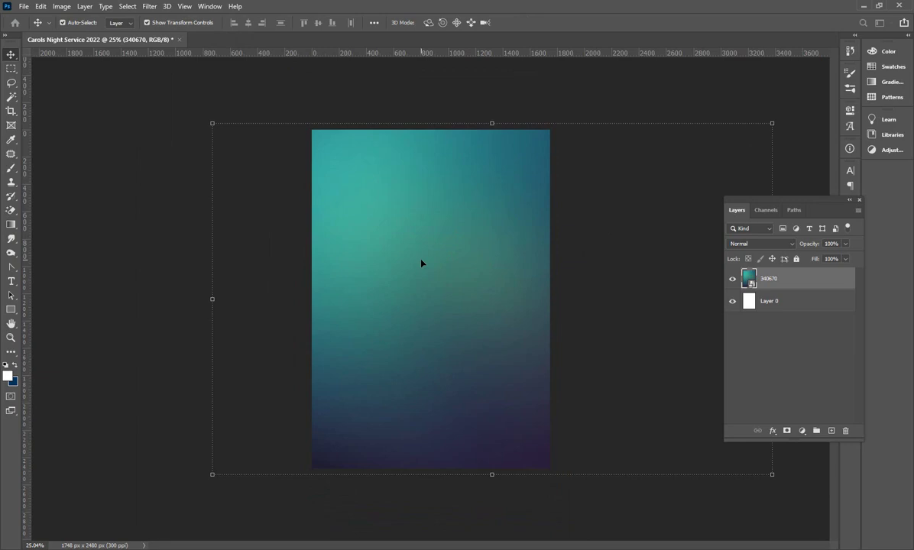
Create a second A5 document, 148 x 210 mm at 300 ppi in portrait orientation with a white background
{"action": "left_click", "coordinate": [24, 7]}
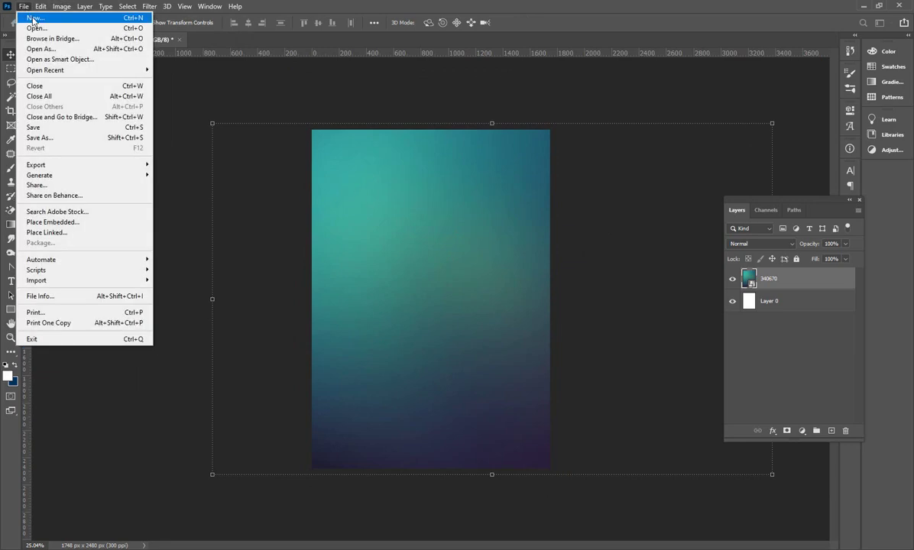
{"action": "left_click", "coordinate": [33, 18]}
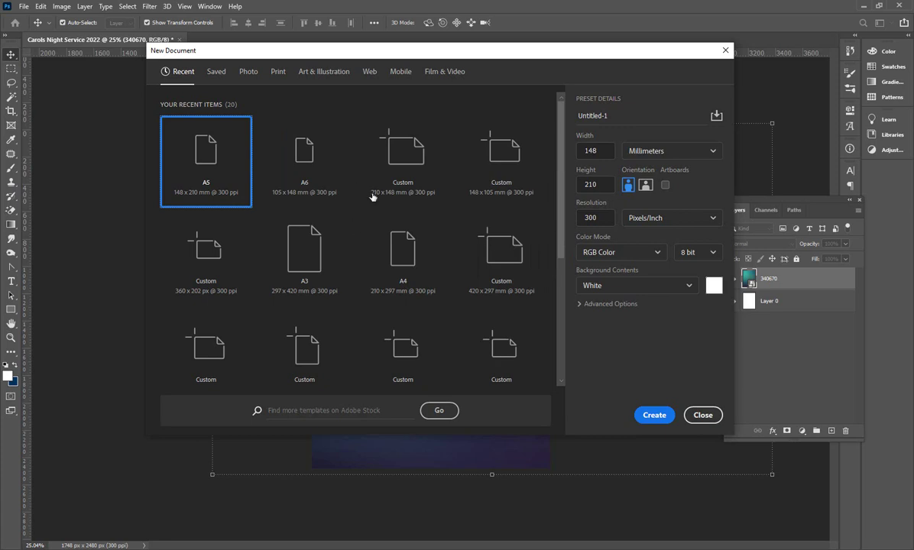
{"action": "left_click", "coordinate": [650, 415]}
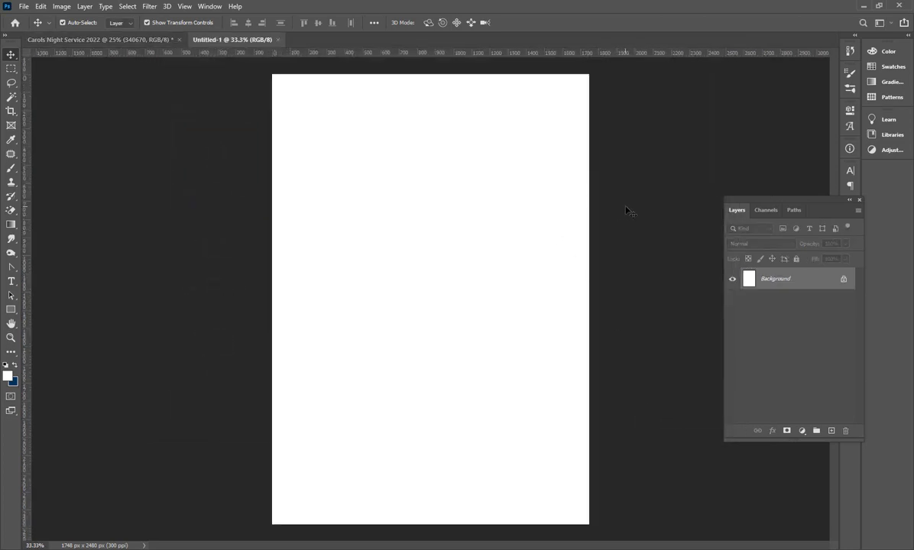
Place the Nine Lessons and Carol flyer image in the new document and scale it to about 142% so it fills the page
{"action": "left_click", "coordinate": [864, 7]}
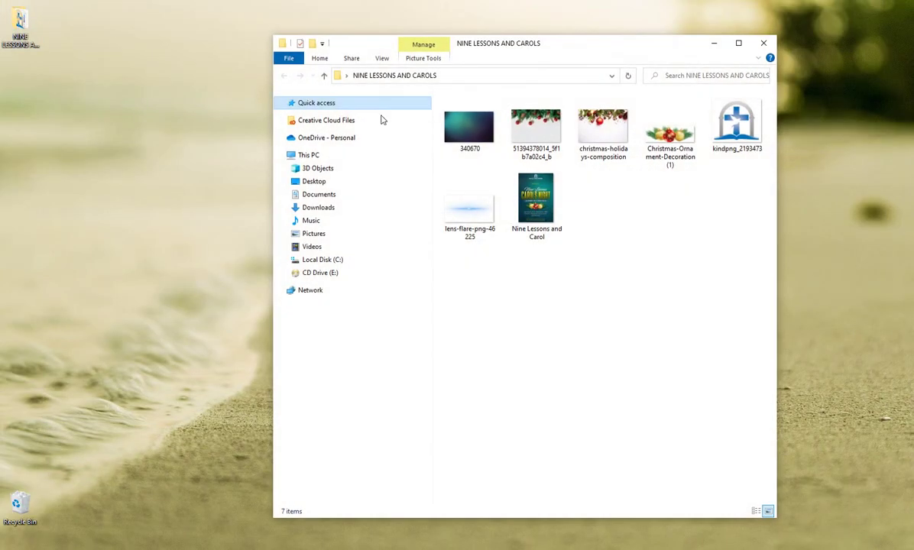
{"action": "left_click", "coordinate": [535, 201]}
{"action": "left_click_drag", "start_coordinate": [535, 200], "coordinate": [317, 179]}
{"action": "left_click_drag", "start_coordinate": [546, 137], "coordinate": [589, 74]}
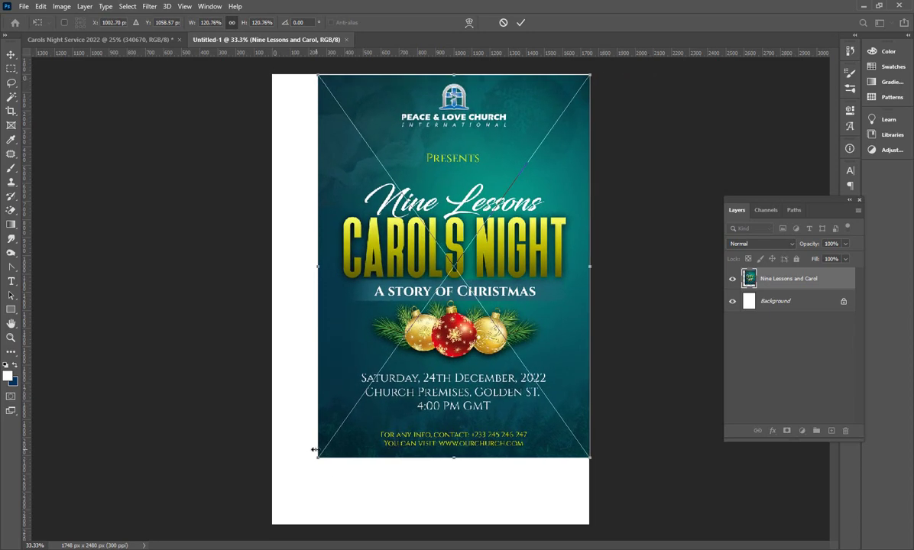
{"action": "left_click_drag", "start_coordinate": [318, 458], "coordinate": [269, 526]}
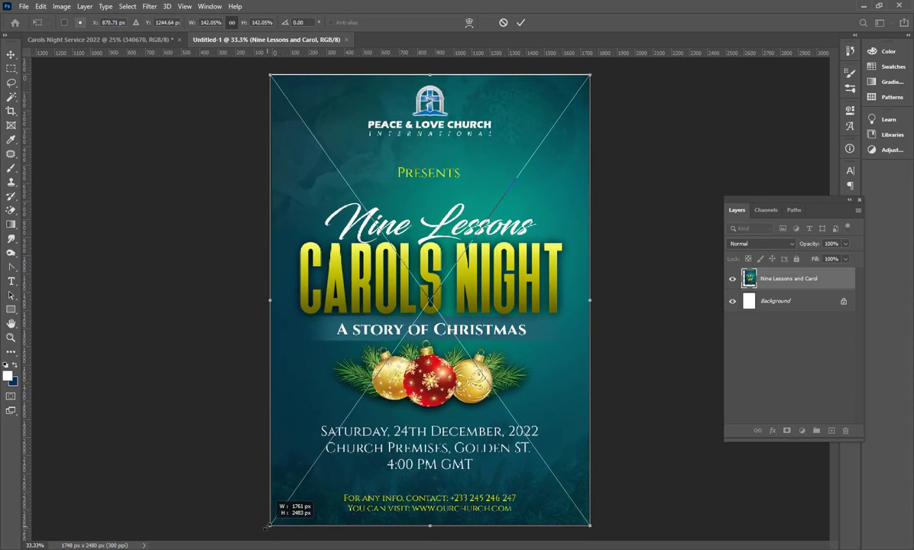
{"action": "left_click", "coordinate": [521, 22]}
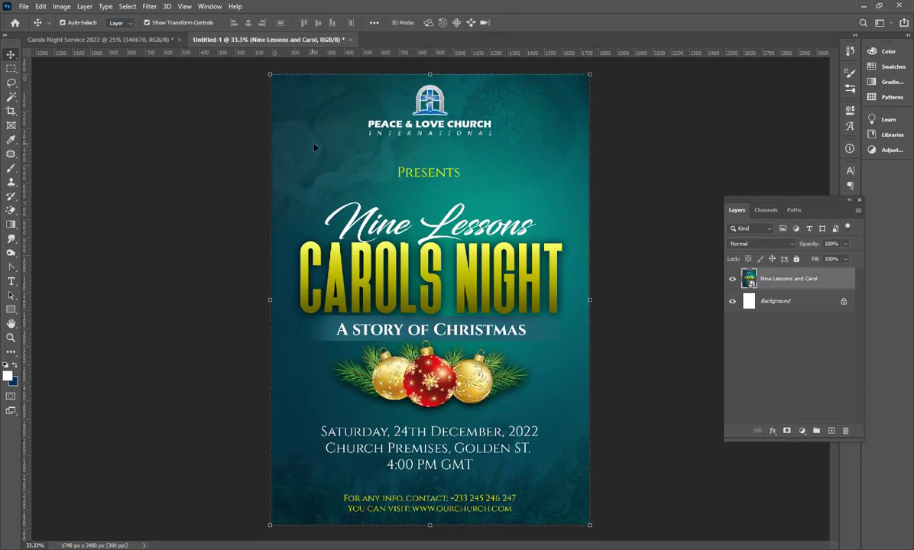
{"action": "left_click", "coordinate": [176, 175]}
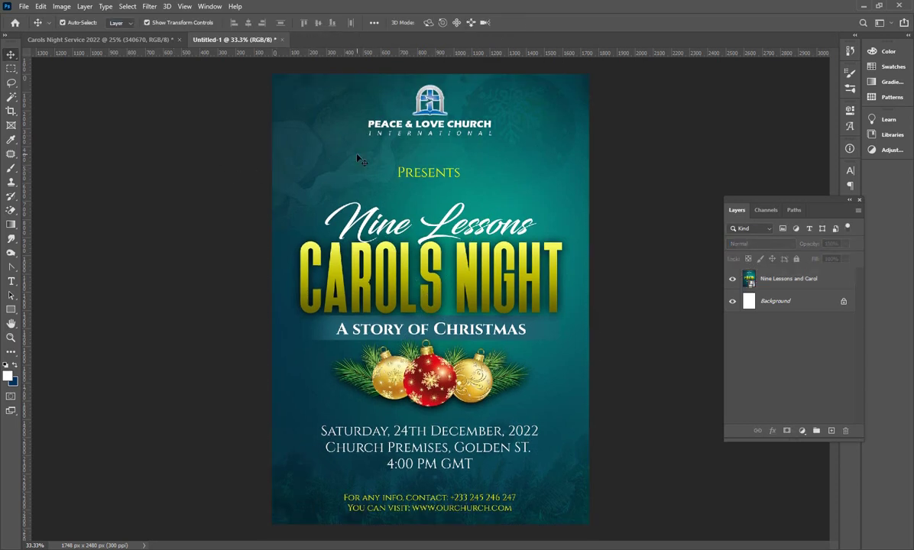
{"action": "left_click", "coordinate": [357, 159]}
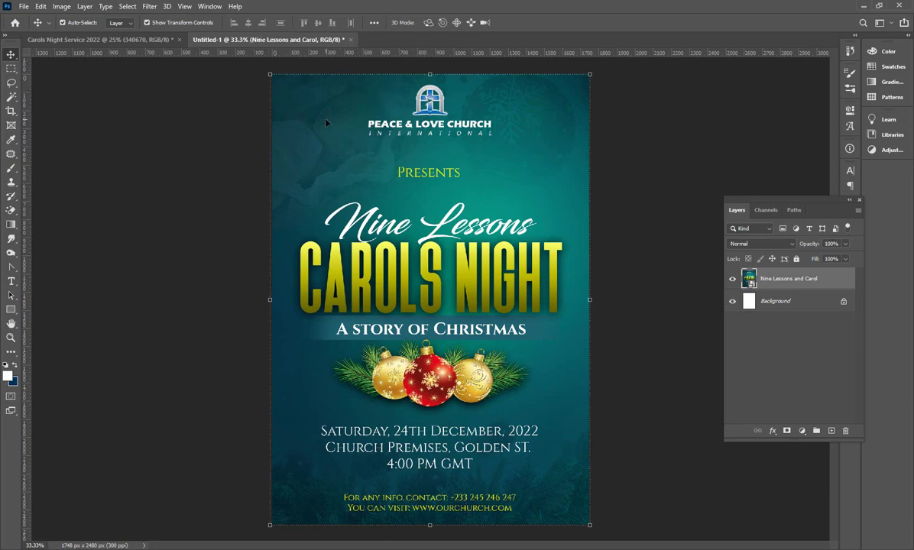
Add a Gradient Fill layer above the 340670 image in the Carols Night Service 2022 document
{"action": "key", "text": "ctrl+Tab"}
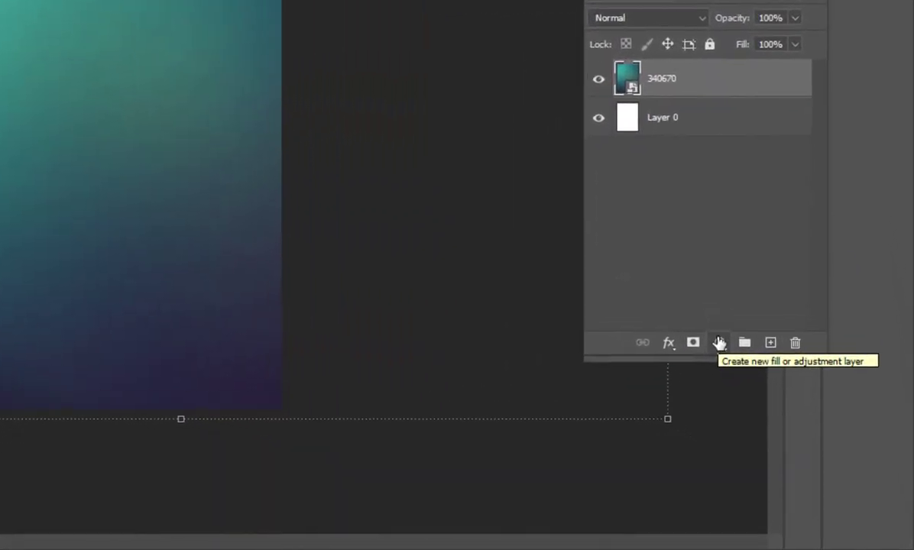
{"action": "left_click", "coordinate": [802, 431]}
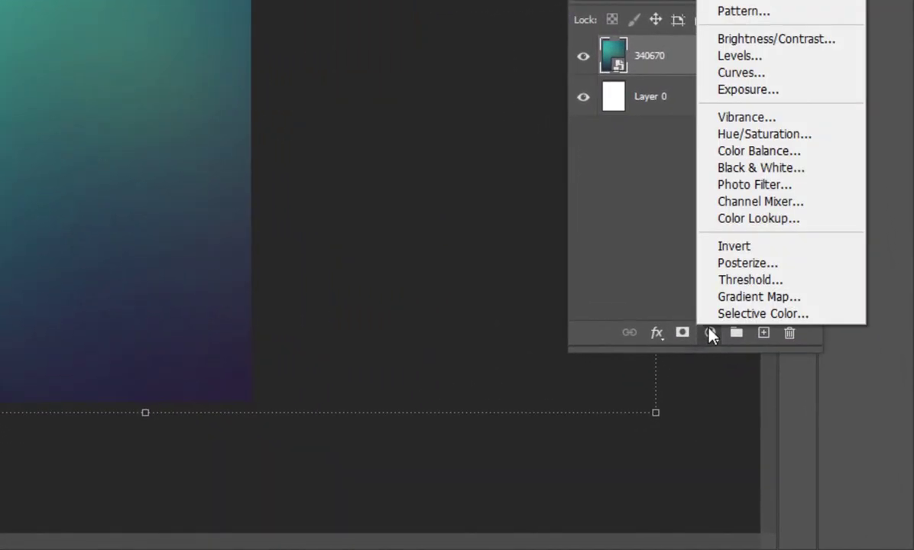
{"action": "left_click", "coordinate": [730, 2]}
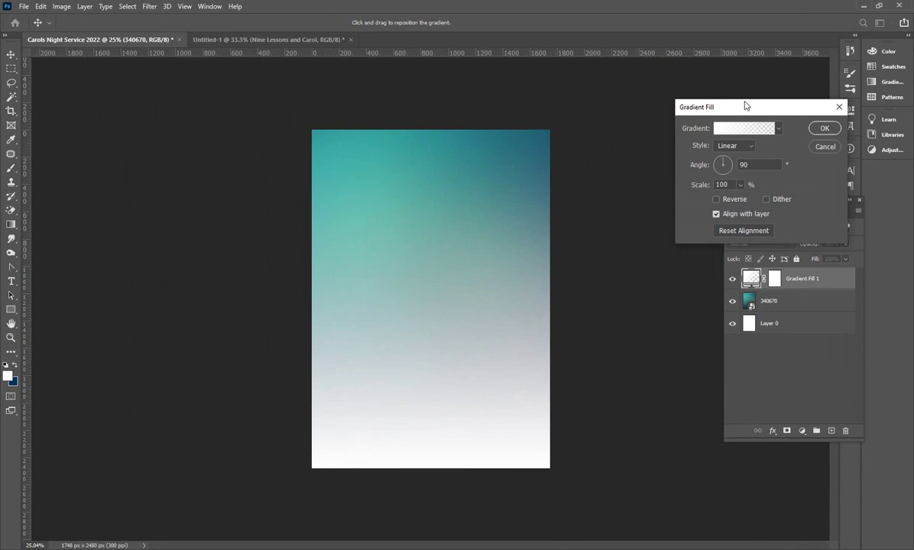
{"action": "left_click_drag", "start_coordinate": [748, 105], "coordinate": [666, 117]}
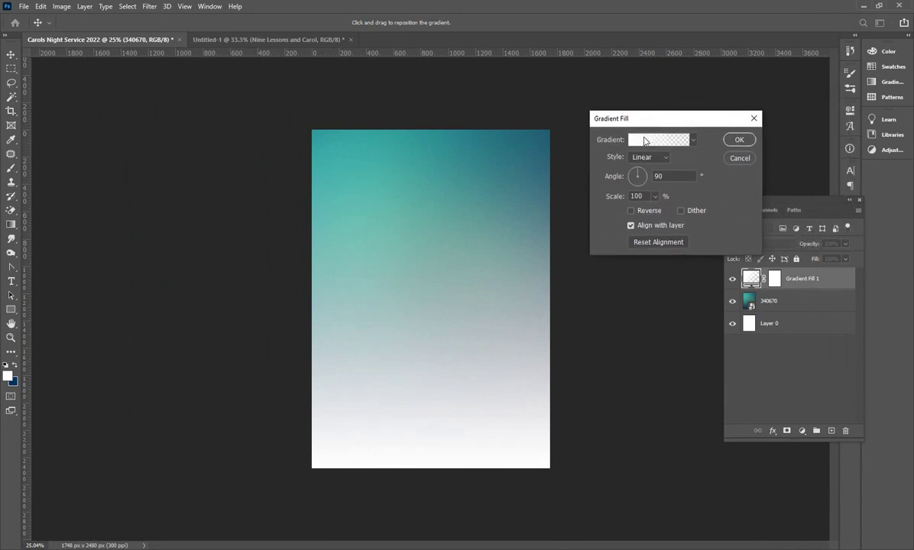
Try the Pastels_05 preset on the gradient fill
{"action": "left_click", "coordinate": [645, 139]}
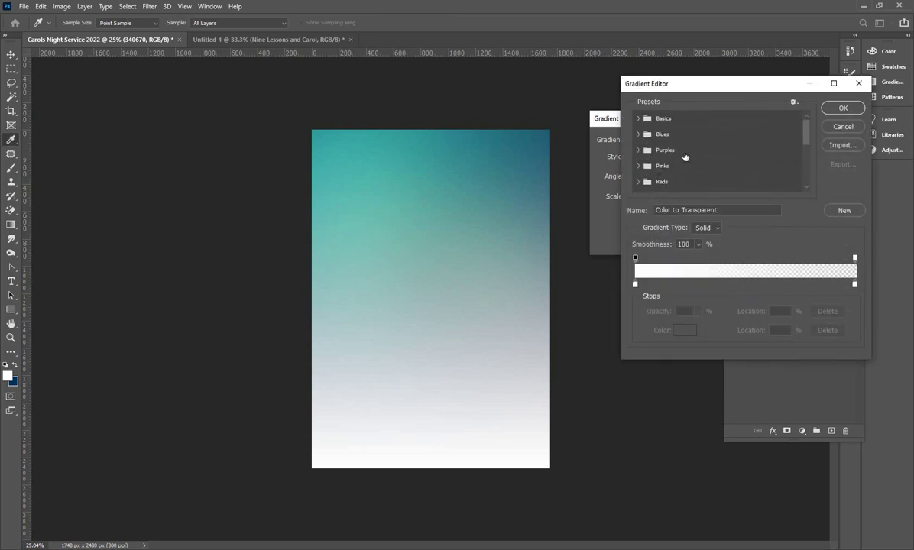
{"action": "scroll", "coordinate": [703, 156], "scroll_direction": "down", "scroll_amount": 1}
{"action": "scroll", "coordinate": [703, 157], "scroll_direction": "down", "scroll_amount": 6}
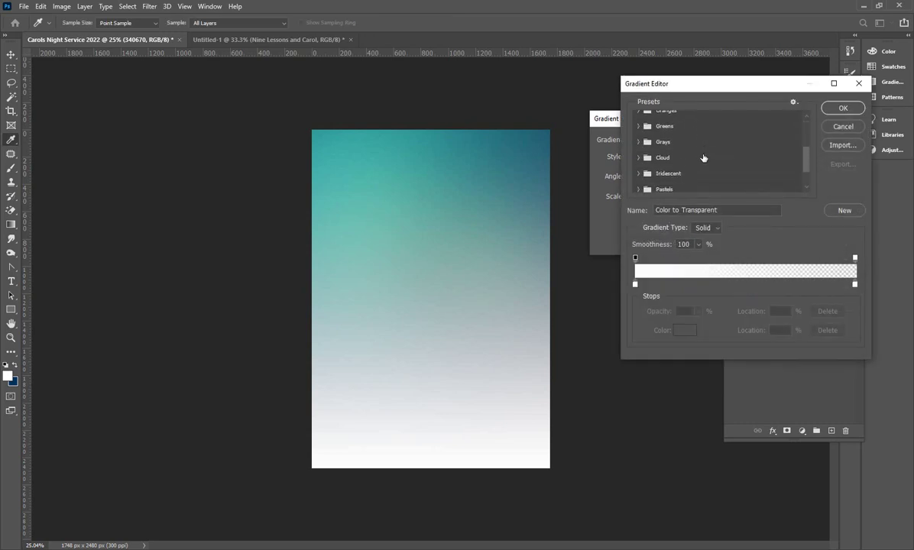
{"action": "scroll", "coordinate": [704, 157], "scroll_direction": "down", "scroll_amount": 1}
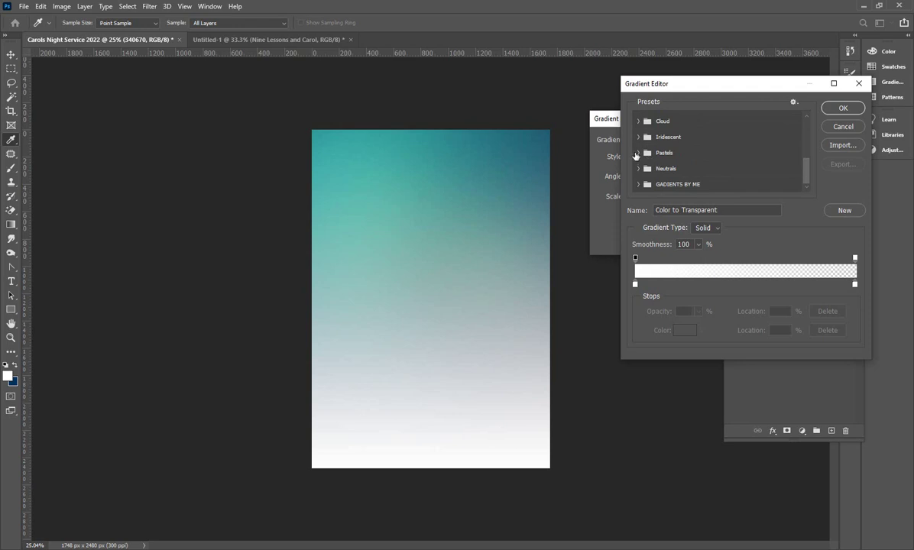
{"action": "left_click", "coordinate": [639, 155]}
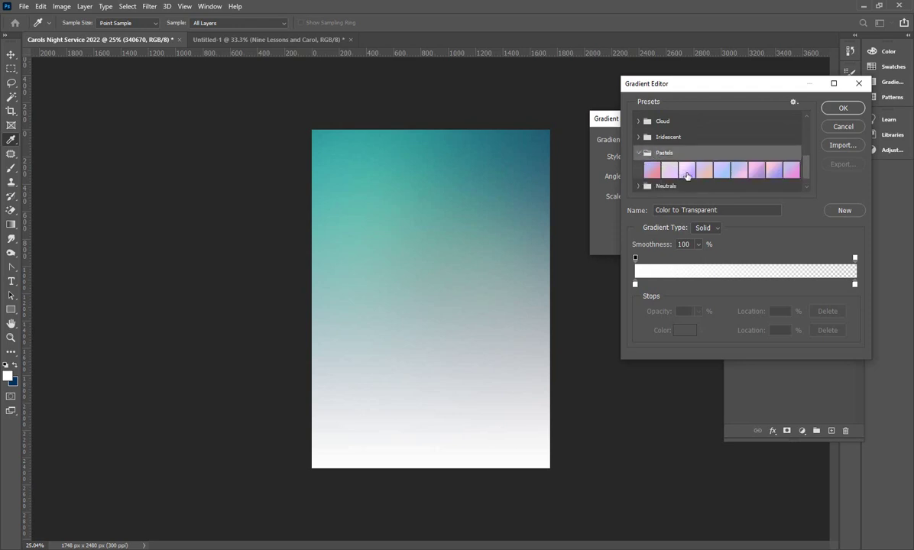
{"action": "left_click", "coordinate": [722, 172]}
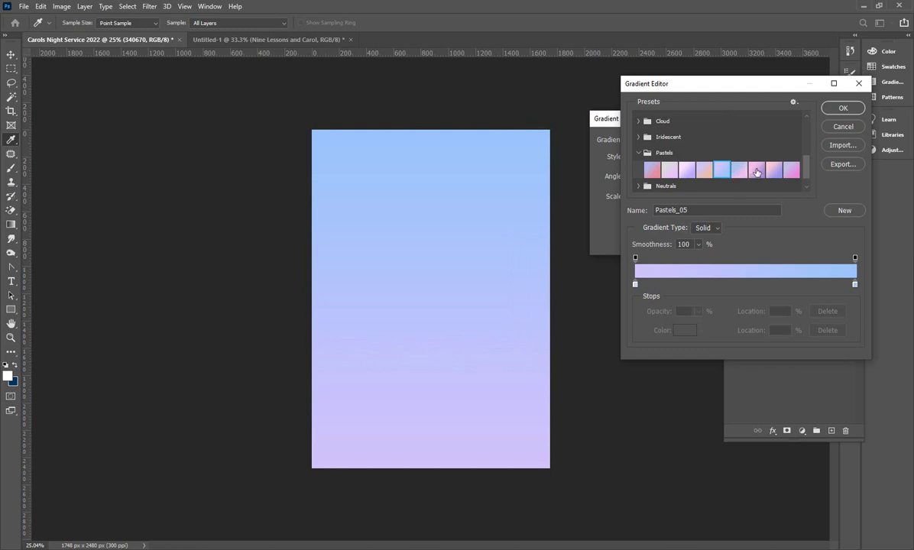
{"action": "left_click", "coordinate": [649, 159]}
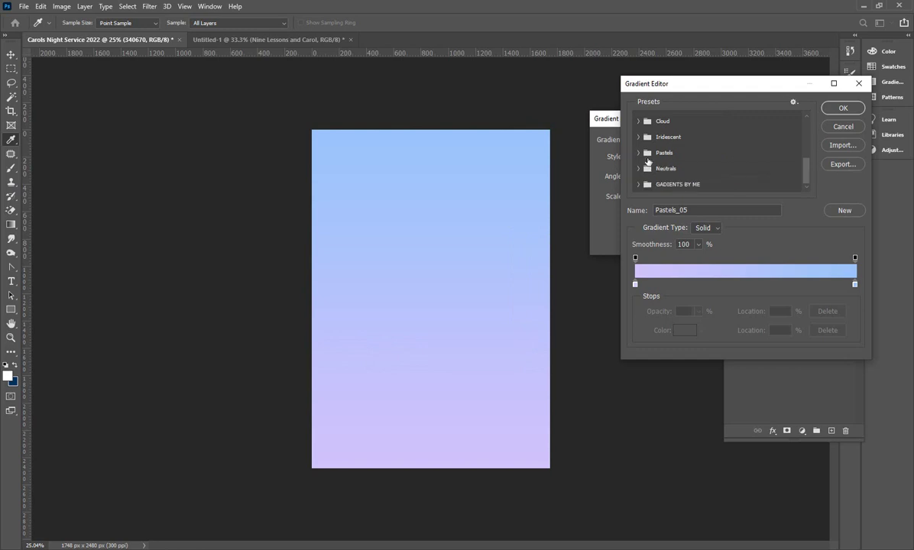
Set the colour of the gradient's starting stop to #063943
{"action": "left_click", "coordinate": [636, 285]}
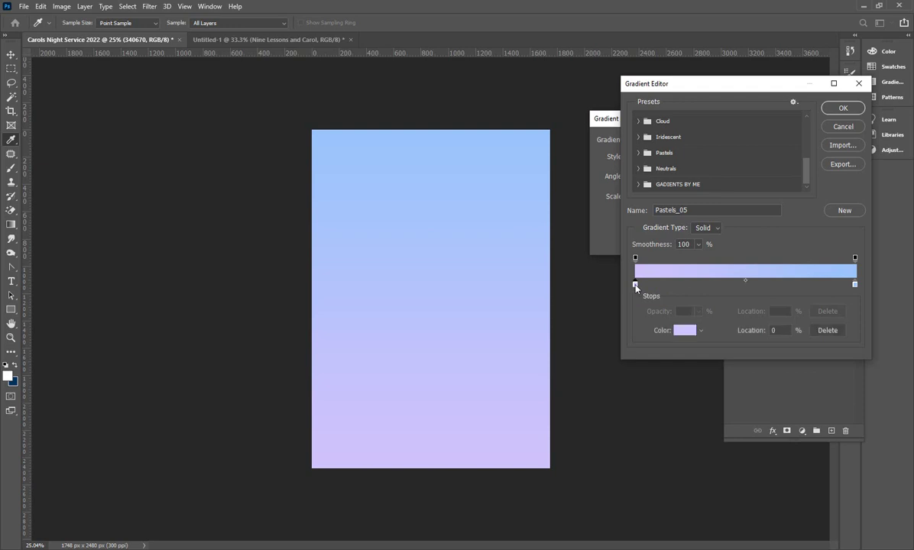
{"action": "left_click", "coordinate": [683, 331]}
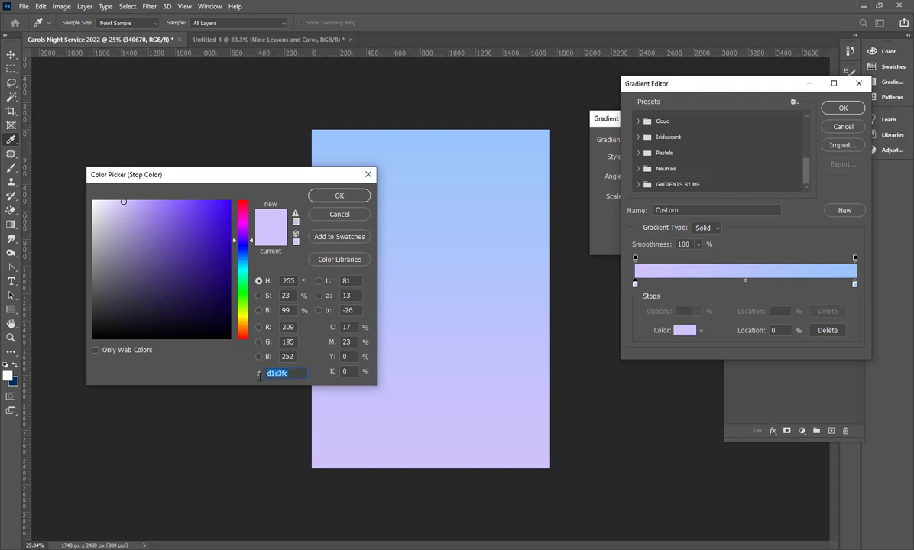
{"action": "key", "text": "BackSpace"}
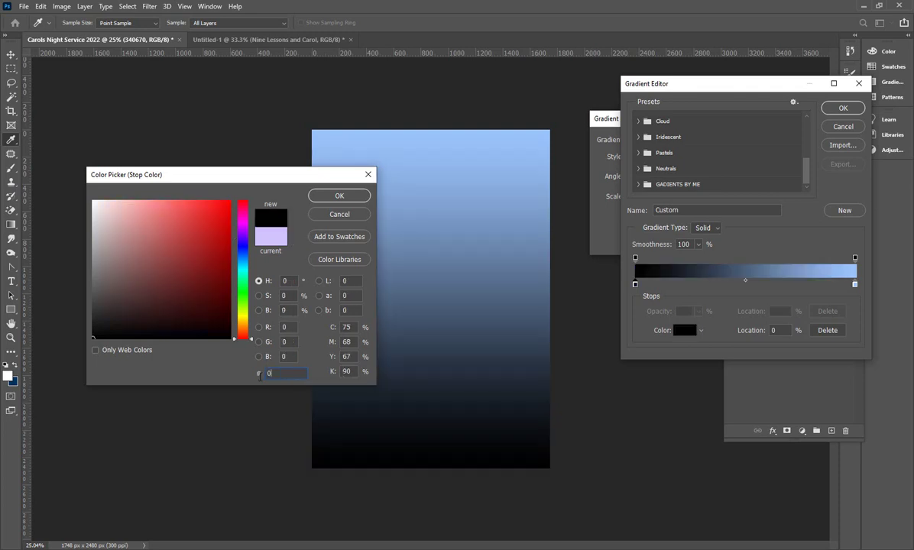
{"action": "type", "text": "063"}
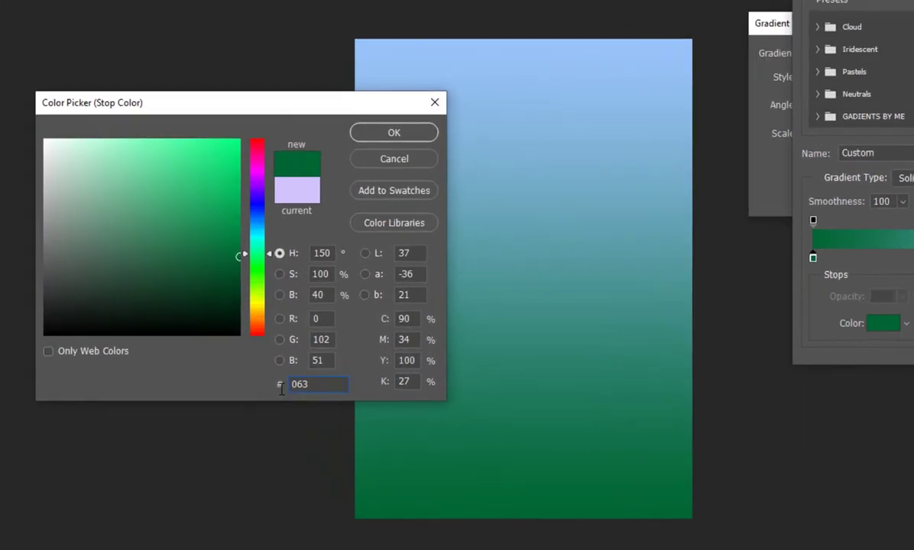
{"action": "type", "text": "9"}
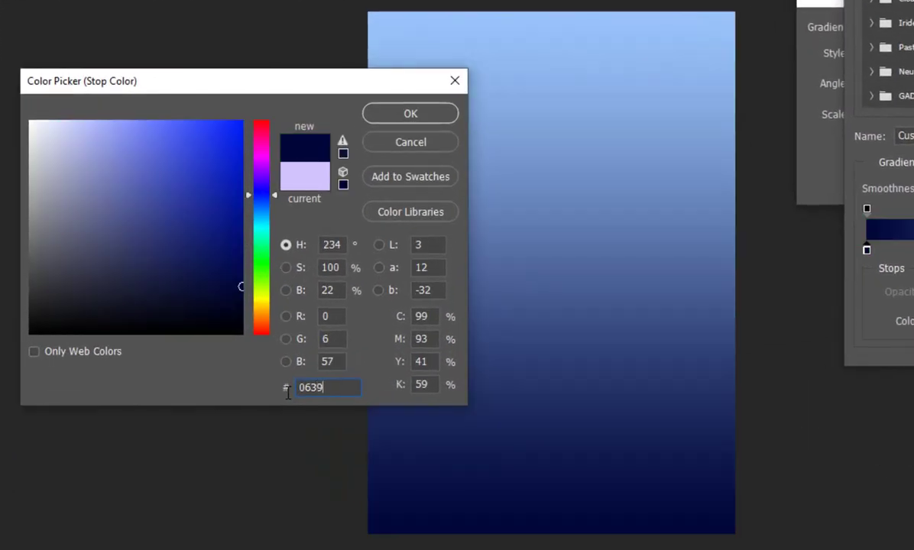
{"action": "type", "text": "43"}
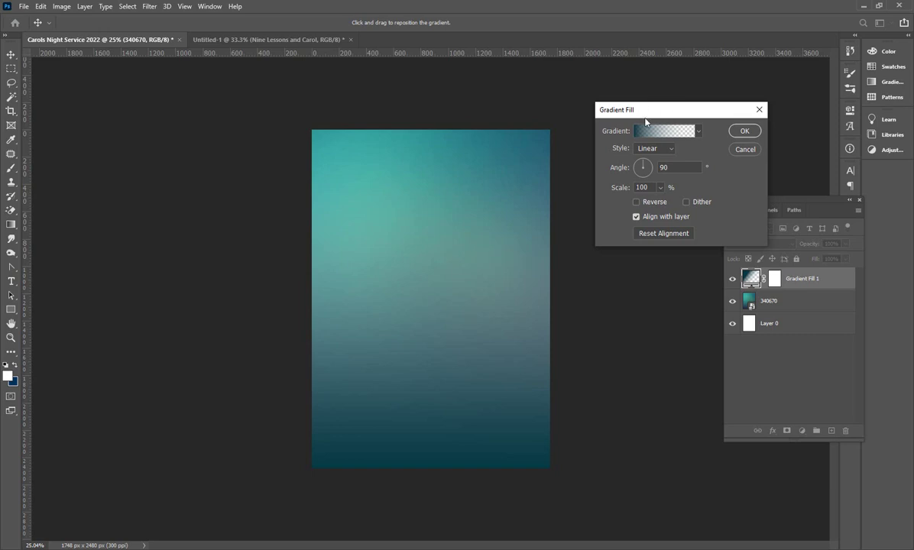
Make the gradient fill radial and reverse it so the dark teal surrounds the centre of the flyer
{"action": "left_click", "coordinate": [669, 149]}
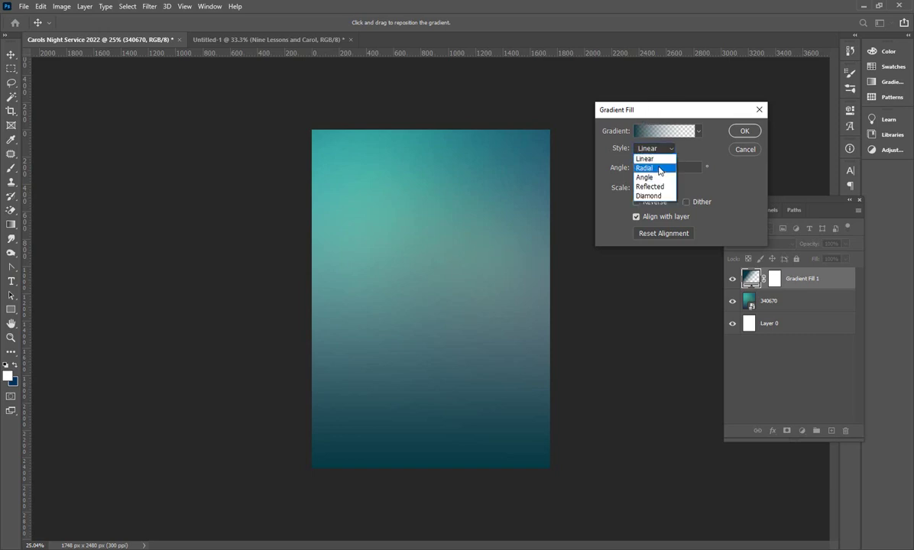
{"action": "left_click", "coordinate": [661, 169]}
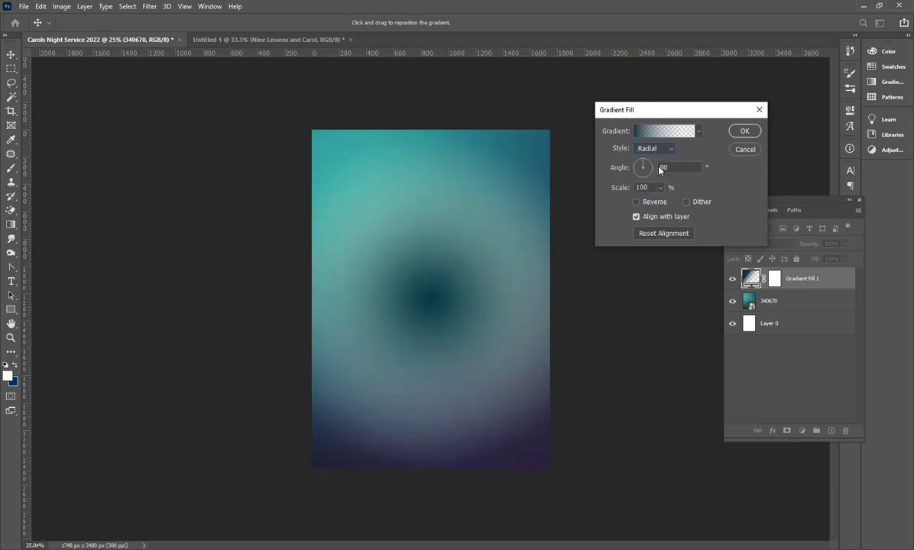
{"action": "left_click", "coordinate": [639, 203]}
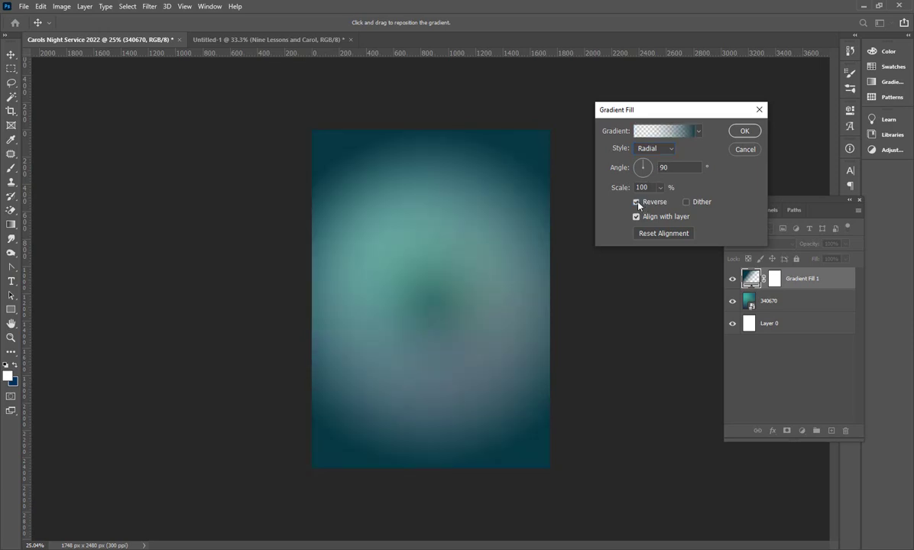
{"action": "left_click", "coordinate": [740, 132]}
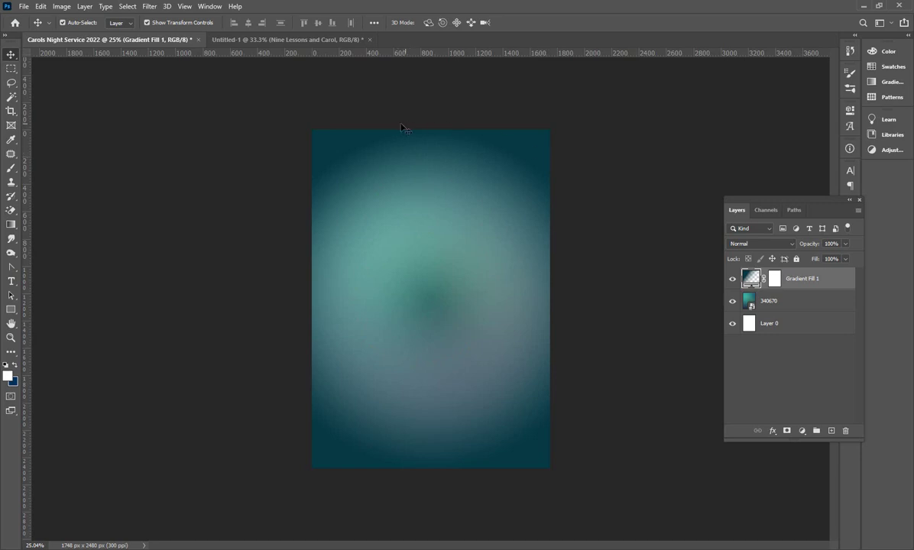
Edit the gradient fill by moving its dark stop to 14% and setting the end stop to #0c474f sampled from the canvas
{"action": "double_click", "coordinate": [754, 287]}
{"action": "left_click", "coordinate": [653, 135]}
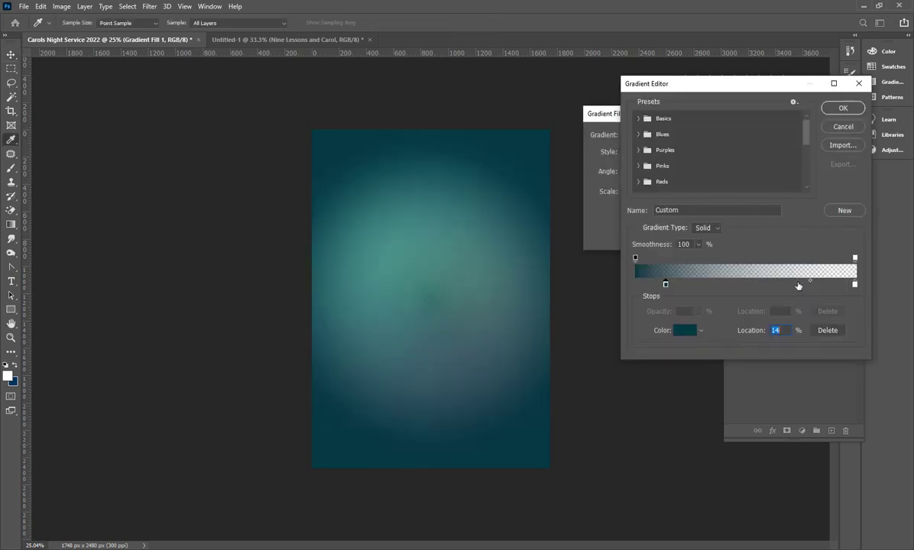
{"action": "double_click", "coordinate": [855, 284]}
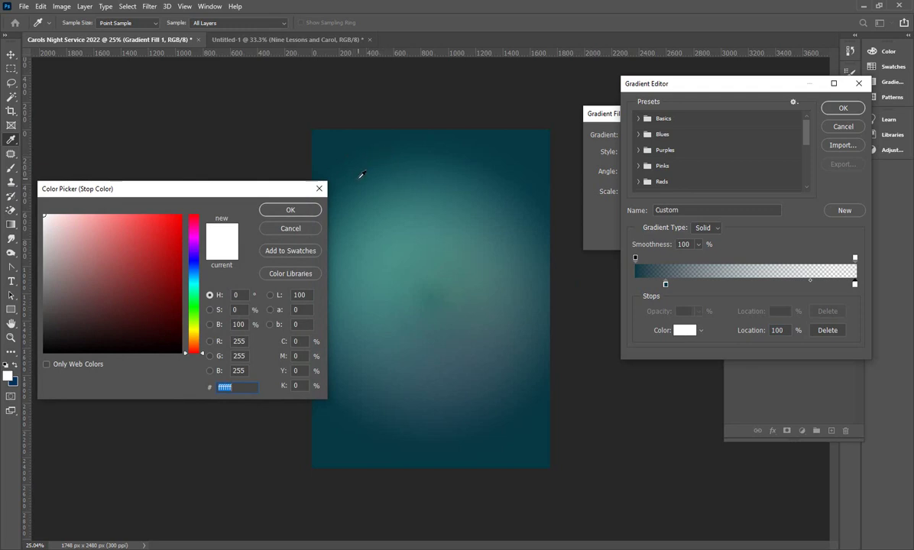
{"action": "left_click", "coordinate": [362, 174]}
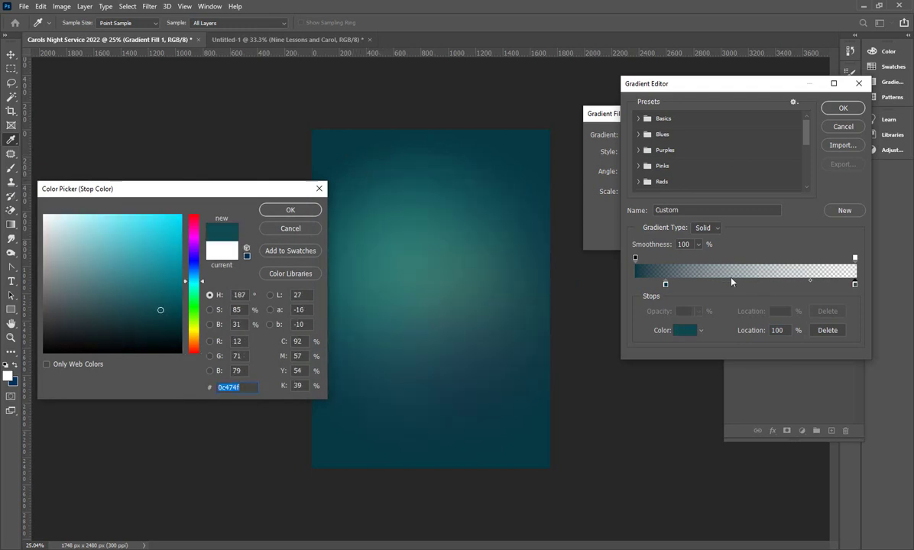
{"action": "left_click", "coordinate": [279, 212]}
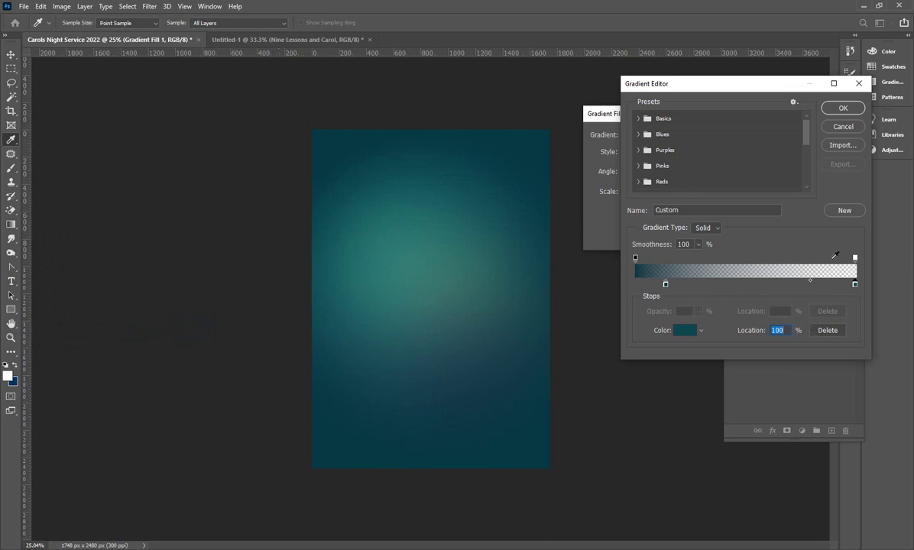
{"action": "left_click", "coordinate": [841, 108]}
{"action": "key", "text": "Return"}
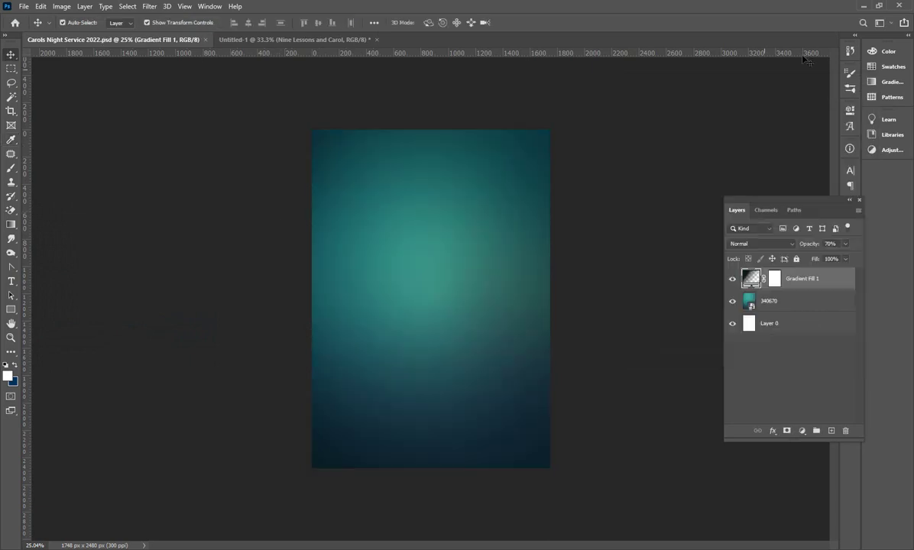
Place the christmas-holidays-composition image from the NINE LESSONS AND CAROLS folder and scale it to about 63%, with its ornaments along the flyer's upper edge
{"action": "left_click", "coordinate": [864, 7]}
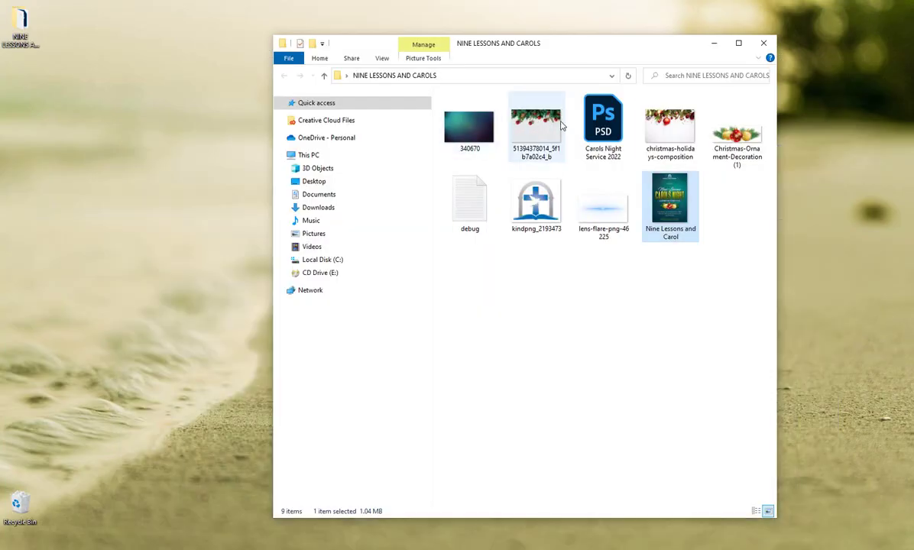
{"action": "left_click", "coordinate": [666, 126]}
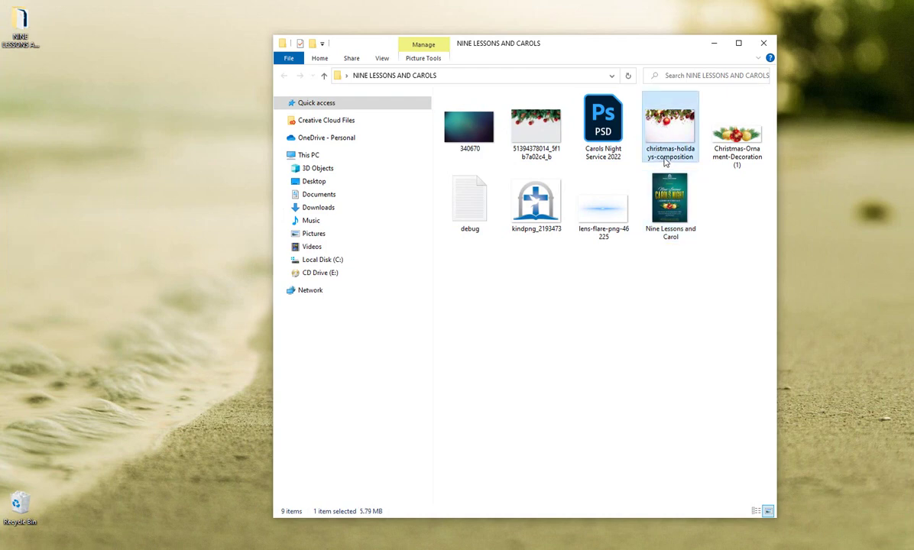
{"action": "left_click_drag", "start_coordinate": [669, 128], "coordinate": [420, 313]}
{"action": "left_click_drag", "start_coordinate": [419, 251], "coordinate": [418, 253]}
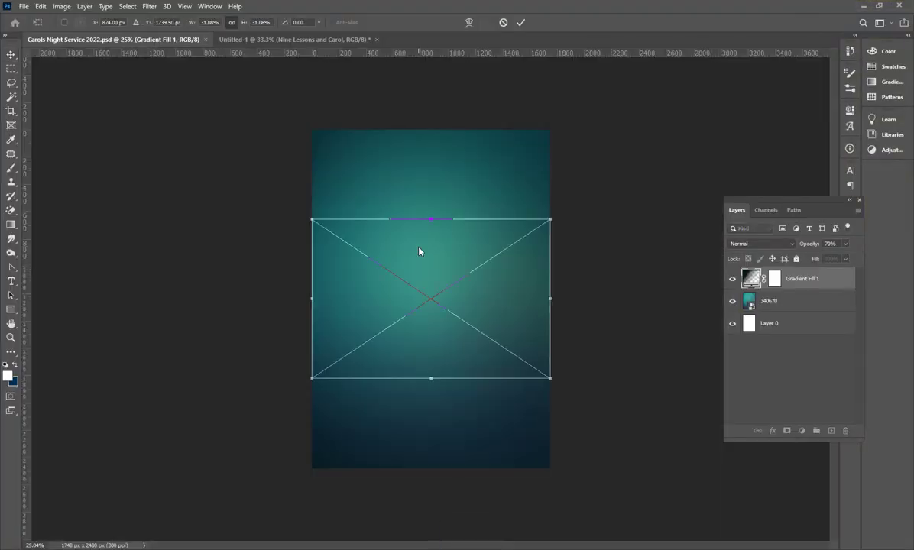
{"action": "left_click_drag", "start_coordinate": [550, 221], "coordinate": [807, 68]}
{"action": "left_click_drag", "start_coordinate": [758, 110], "coordinate": [712, 97]}
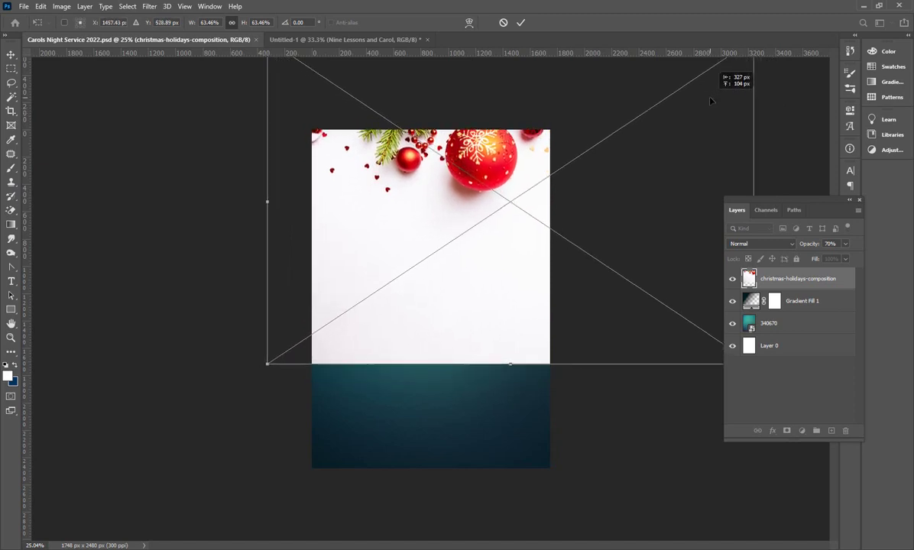
{"action": "left_click_drag", "start_coordinate": [593, 177], "coordinate": [594, 176]}
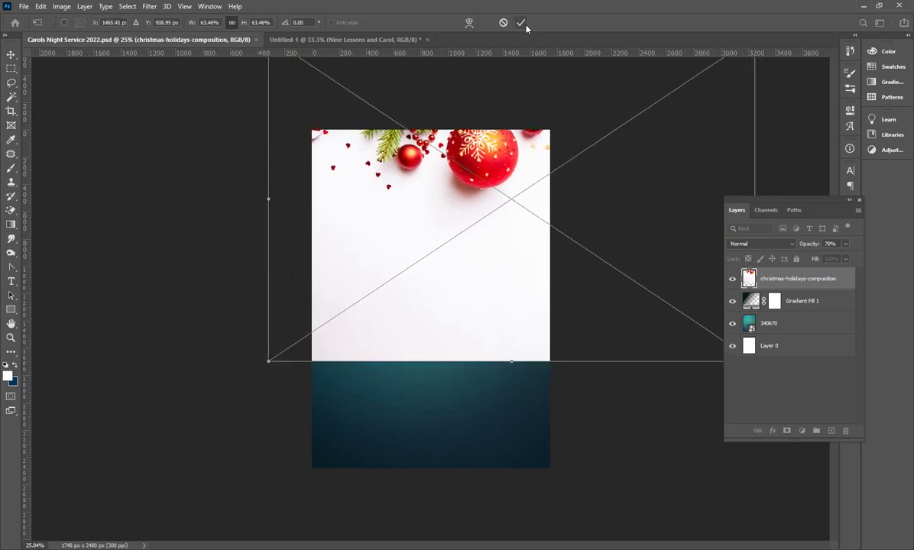
{"action": "key", "text": "Return"}
Compare the layout with the reference flyer and enlarge the christmas-holidays-composition image to about 71%
{"action": "left_click", "coordinate": [367, 41]}
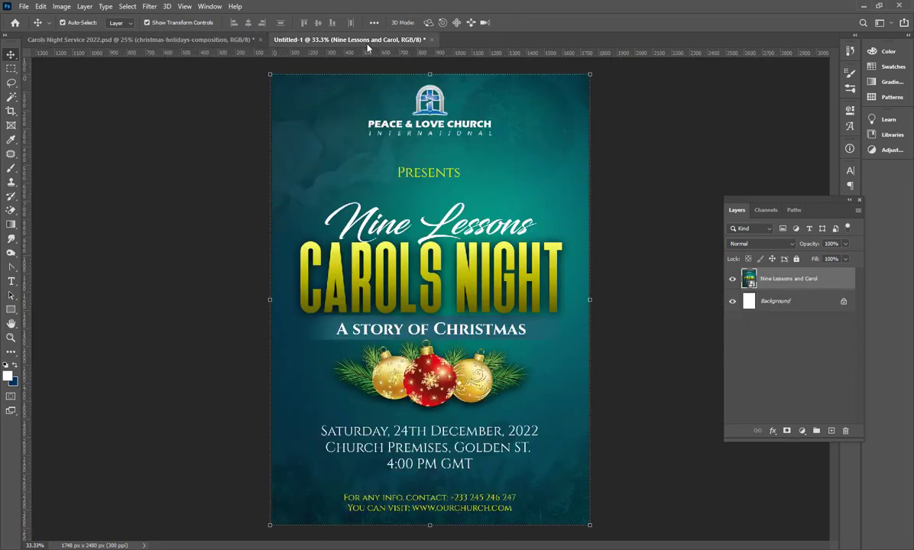
{"action": "left_click", "coordinate": [168, 38]}
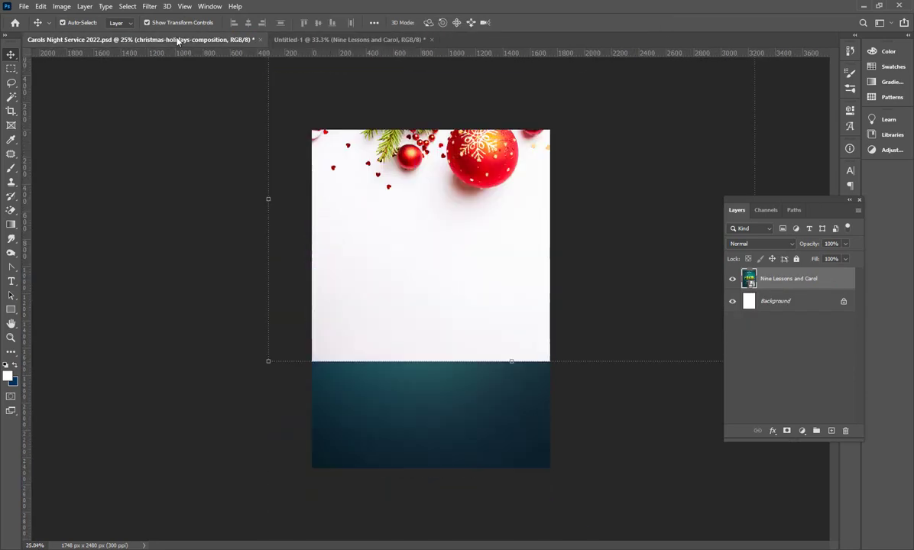
{"action": "left_click", "coordinate": [332, 39]}
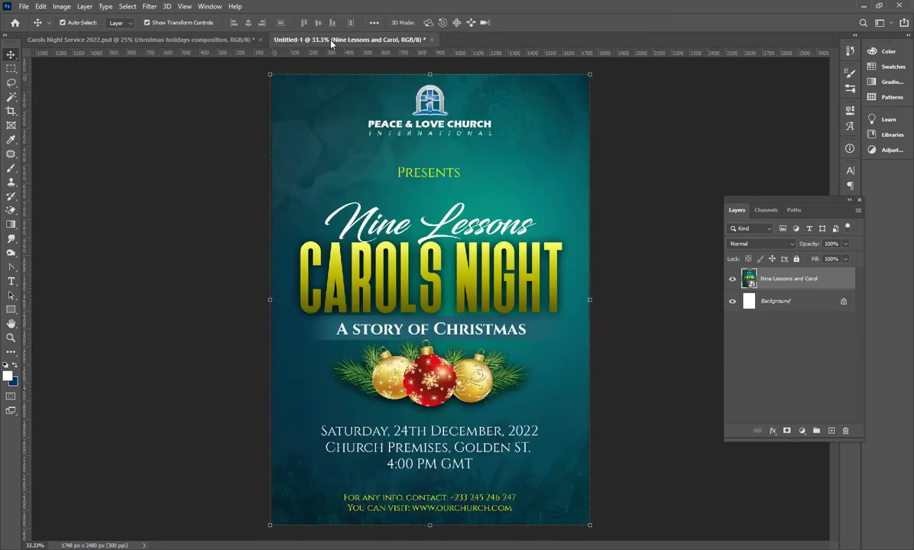
{"action": "left_click", "coordinate": [176, 39]}
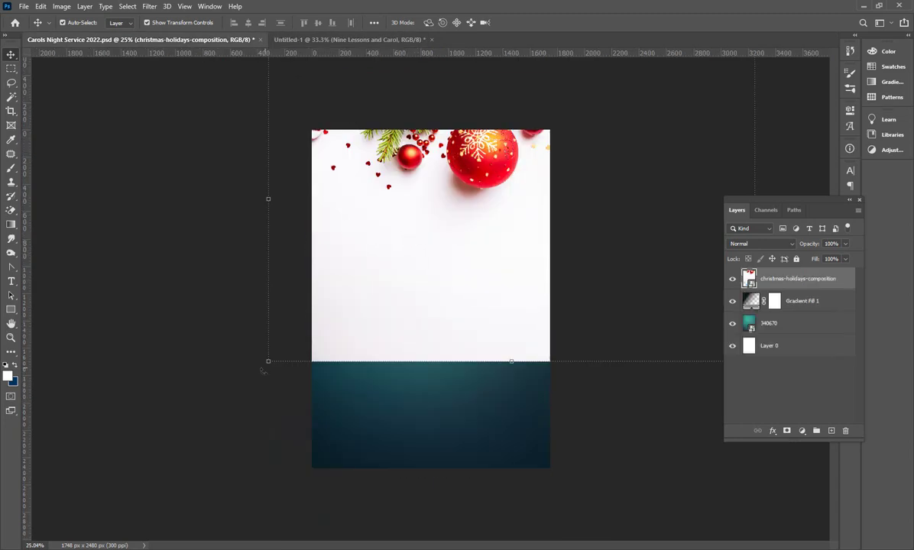
{"action": "key", "text": "ctrl+t"}
{"action": "left_click_drag", "start_coordinate": [269, 367], "coordinate": [218, 405]}
{"action": "left_click_drag", "start_coordinate": [463, 219], "coordinate": [466, 211]}
{"action": "left_click", "coordinate": [521, 22]}
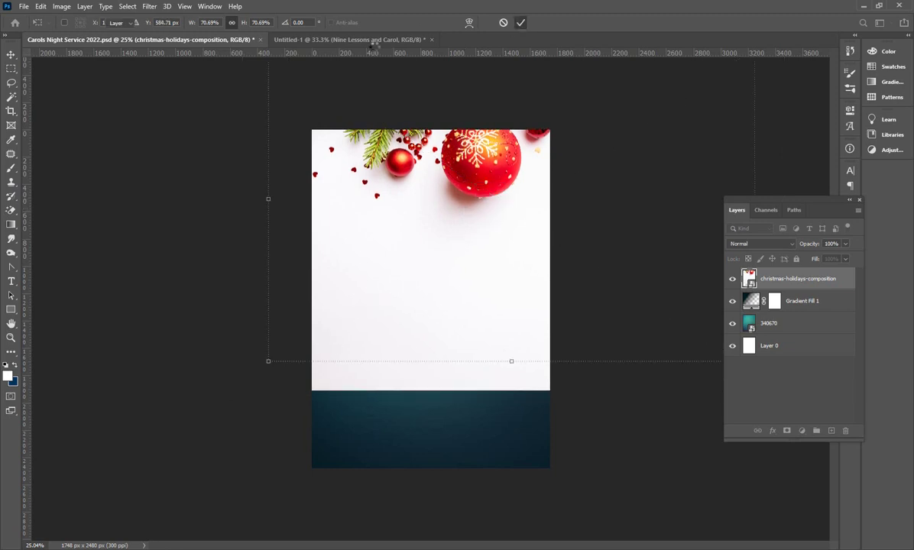
Shift the christmas-holidays-composition image slightly to the right using the reference flyer as a guide, and save the document
{"action": "left_click", "coordinate": [348, 39]}
{"action": "left_click", "coordinate": [162, 38]}
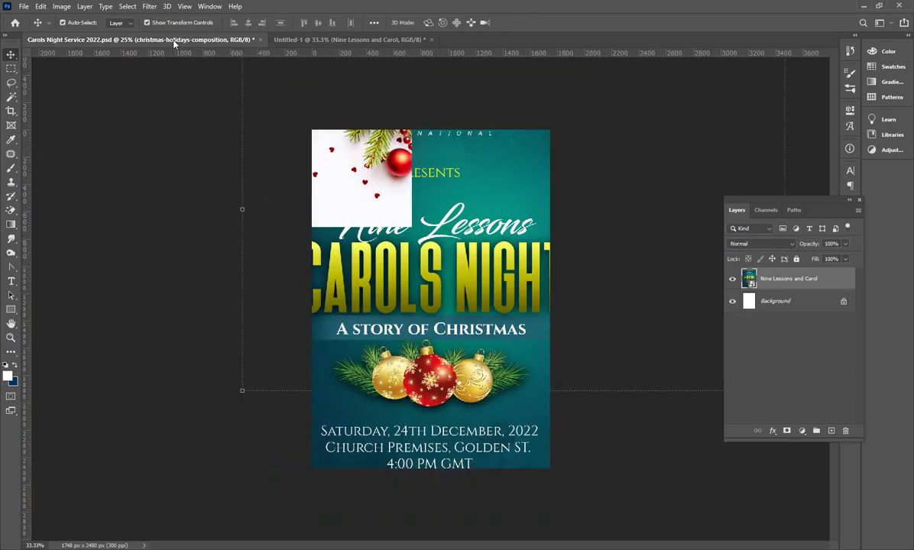
{"action": "left_click_drag", "start_coordinate": [452, 159], "coordinate": [467, 161]}
{"action": "left_click", "coordinate": [279, 35]}
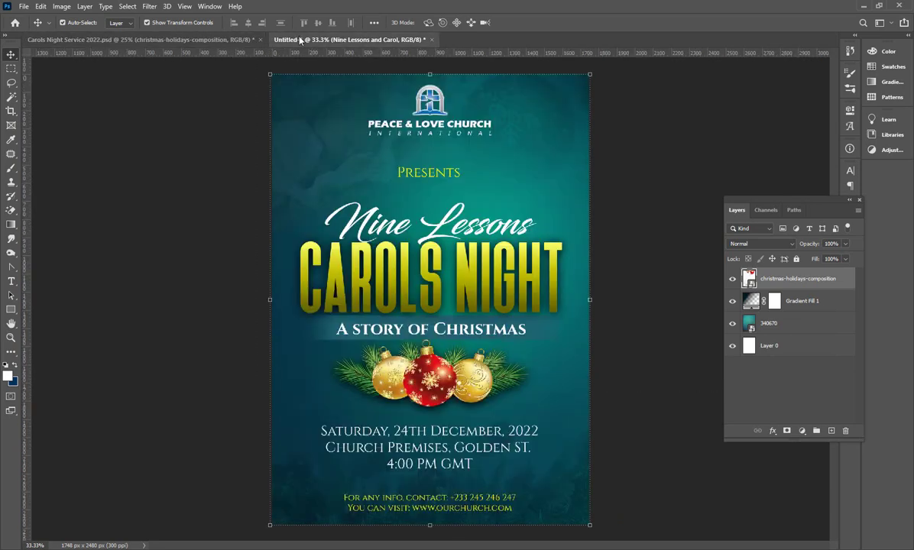
{"action": "left_click", "coordinate": [168, 39]}
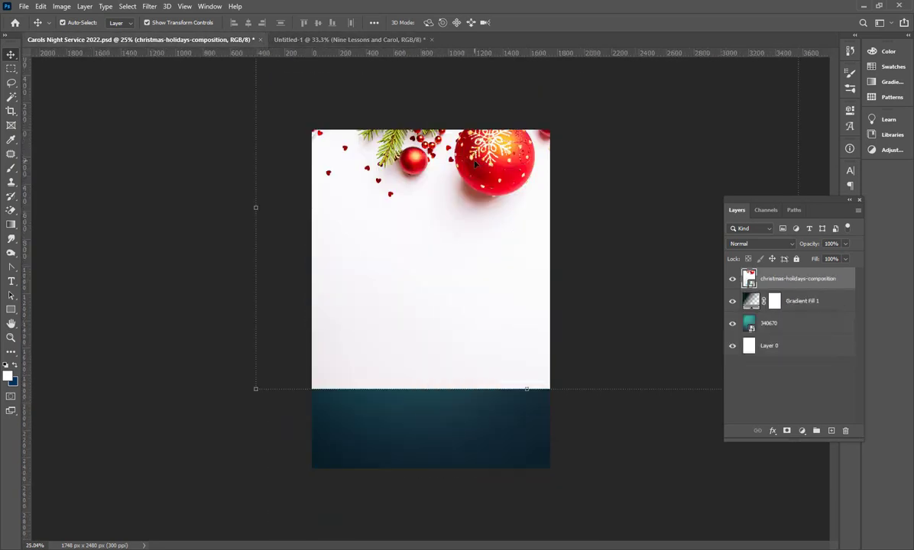
{"action": "key", "text": "ctrl+s"}
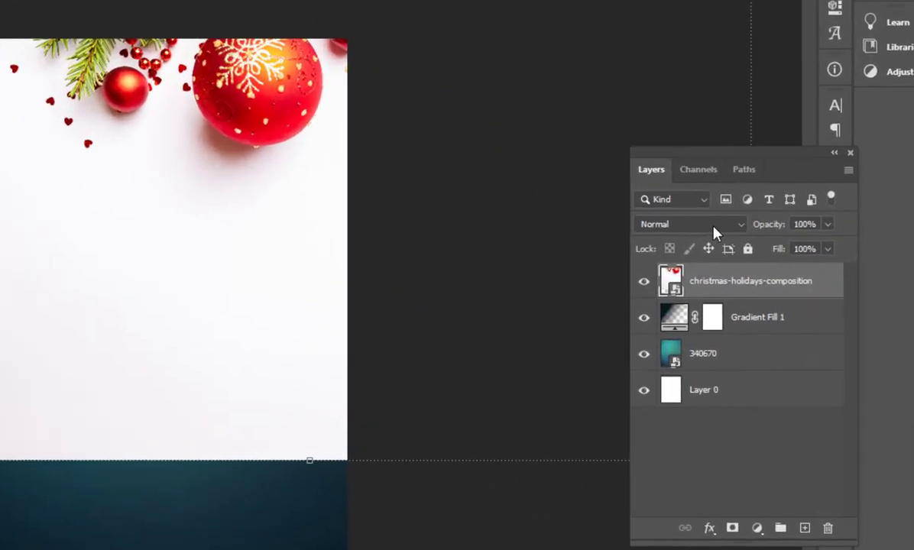
Blend the christmas-holidays-composition layer in Overlay mode at 20% opacity and save the document
{"action": "left_click", "coordinate": [734, 226]}
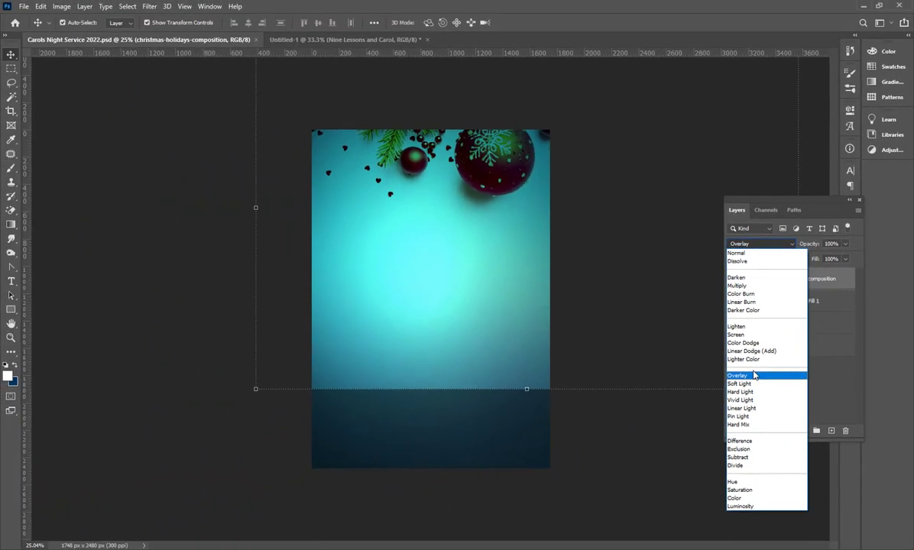
{"action": "left_click", "coordinate": [753, 375]}
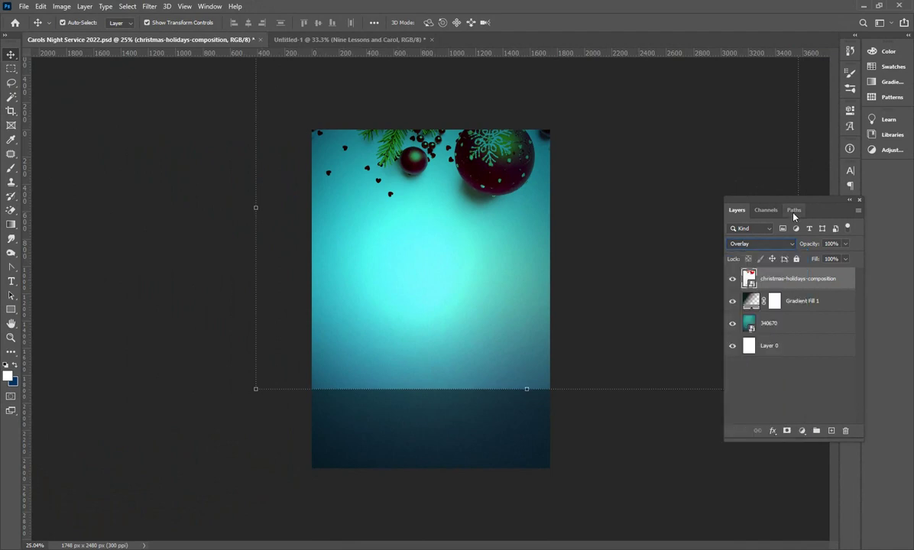
{"action": "left_click_drag", "start_coordinate": [811, 245], "coordinate": [804, 247]}
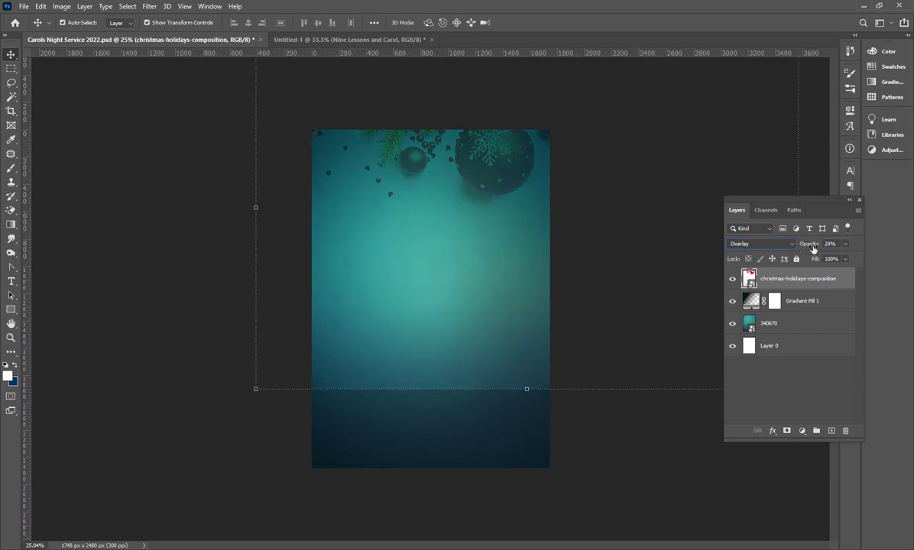
{"action": "left_click", "coordinate": [829, 245]}
{"action": "double_click", "coordinate": [830, 244]}
{"action": "type", "text": "20"}
{"action": "left_click", "coordinate": [572, 190]}
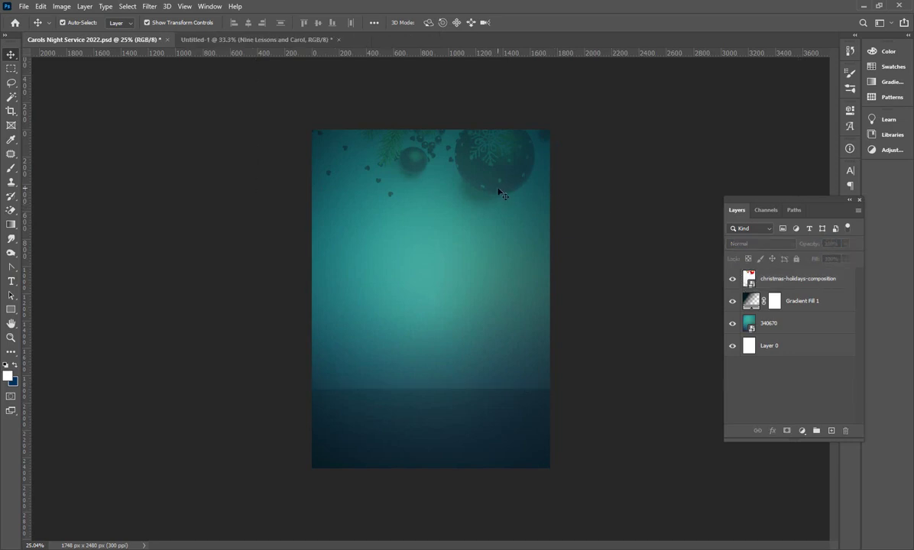
{"action": "left_click", "coordinate": [438, 209]}
{"action": "key", "text": "ctrl+s"}
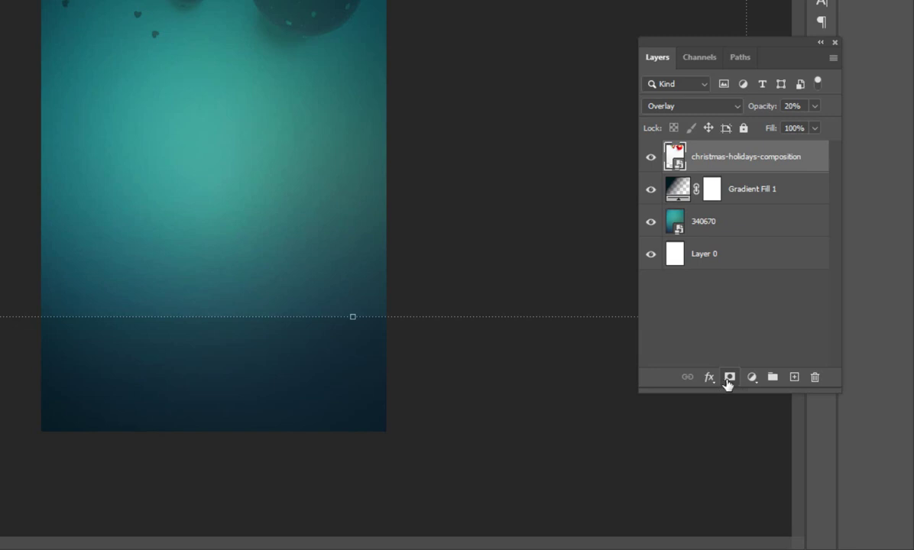
Add a layer mask to the christmas-holidays-composition layer and set up a soft black brush with 0% hardness at about 48 px
{"action": "left_click", "coordinate": [729, 378]}
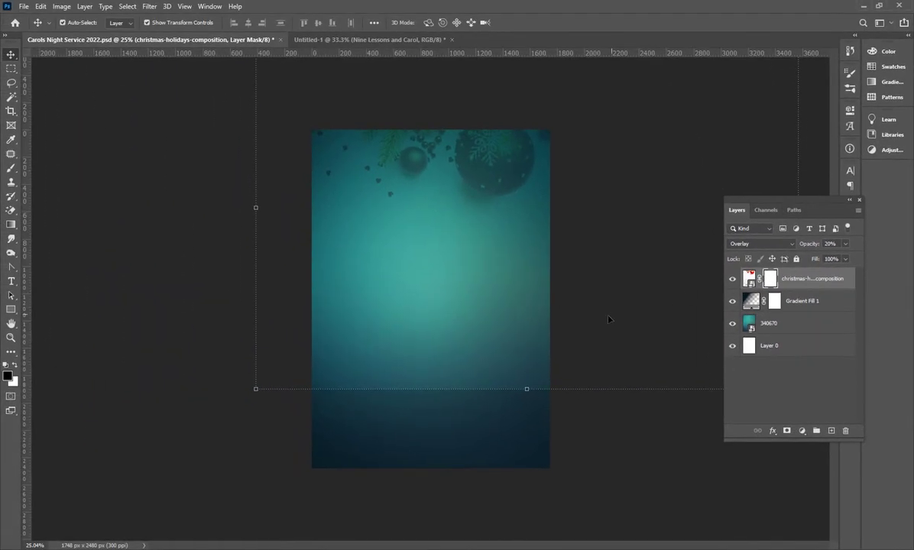
{"action": "key", "text": "p"}
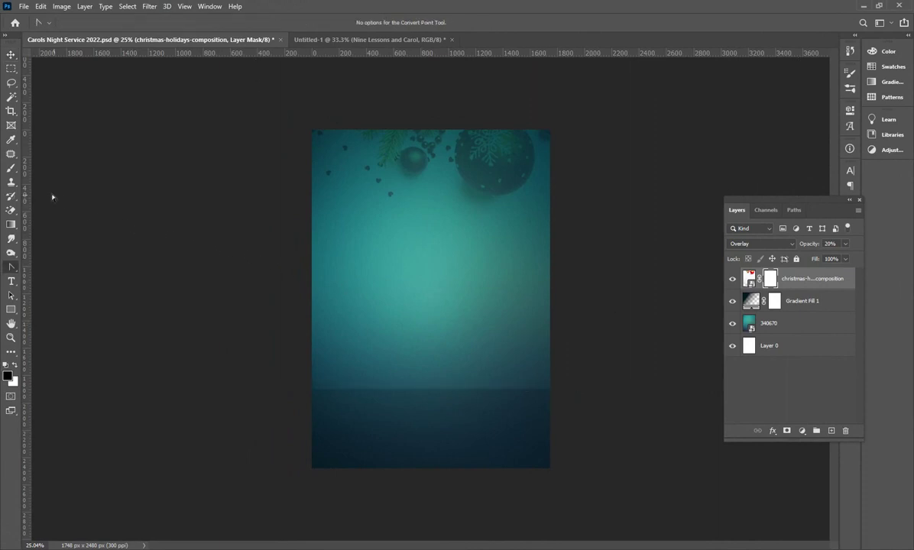
{"action": "left_click", "coordinate": [10, 170]}
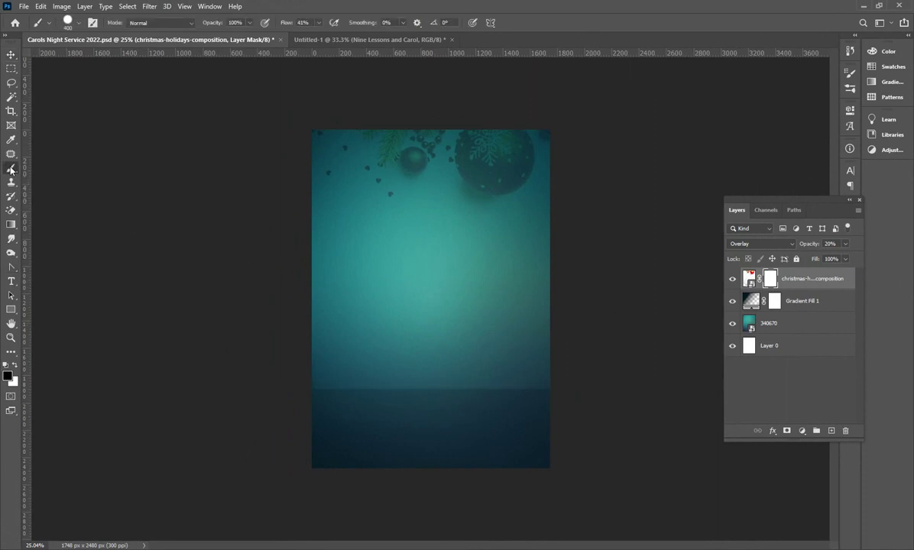
{"action": "left_click", "coordinate": [68, 22]}
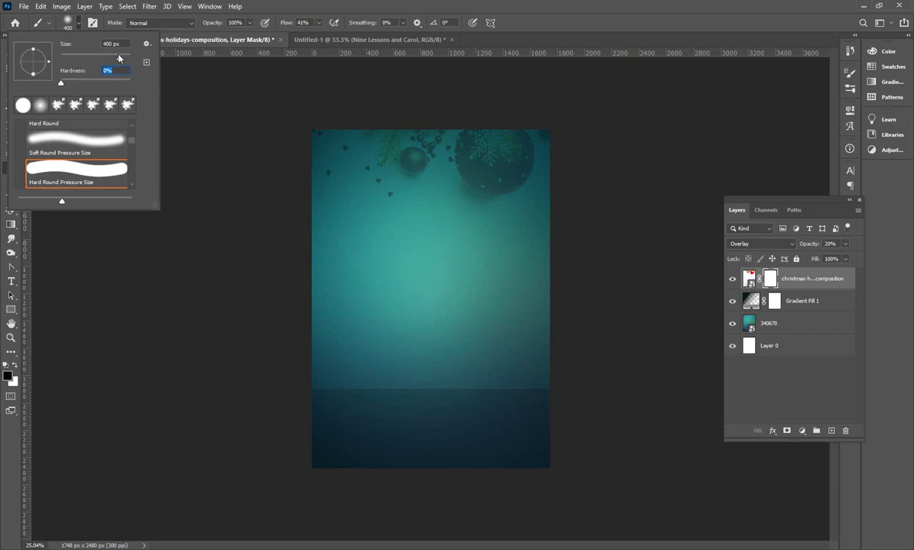
{"action": "left_click_drag", "start_coordinate": [108, 59], "coordinate": [81, 60]}
{"action": "key", "text": "Tab"}
{"action": "key", "text": "Return"}
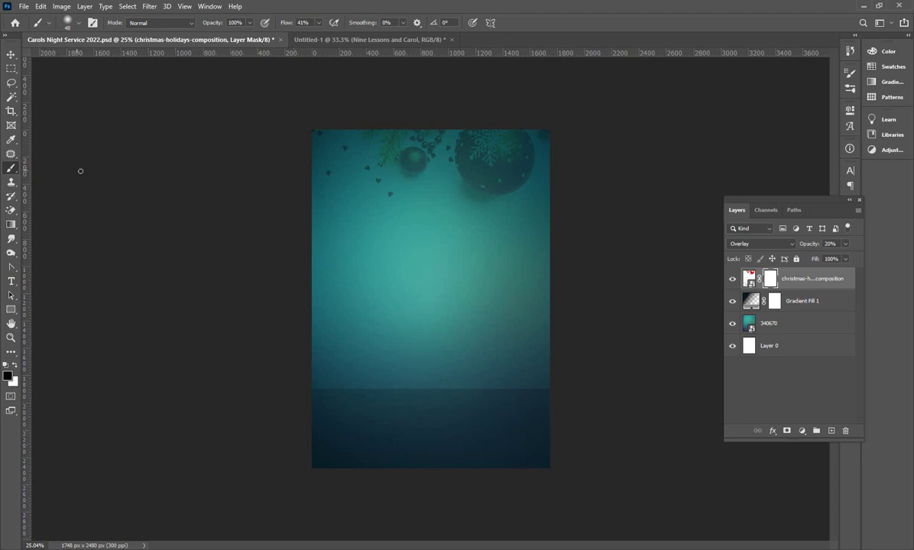
Enlarge the brush to 900 px and paint black on the mask to hide the image across the flyer's middle, including its hard lower edge
{"action": "key", "text": "bracketleft"}
{"action": "key", "text": "bracketleft"}
{"action": "key", "text": "bracketleft"}
{"action": "key", "text": "bracketleft"}
{"action": "key", "text": "bracketleft"}
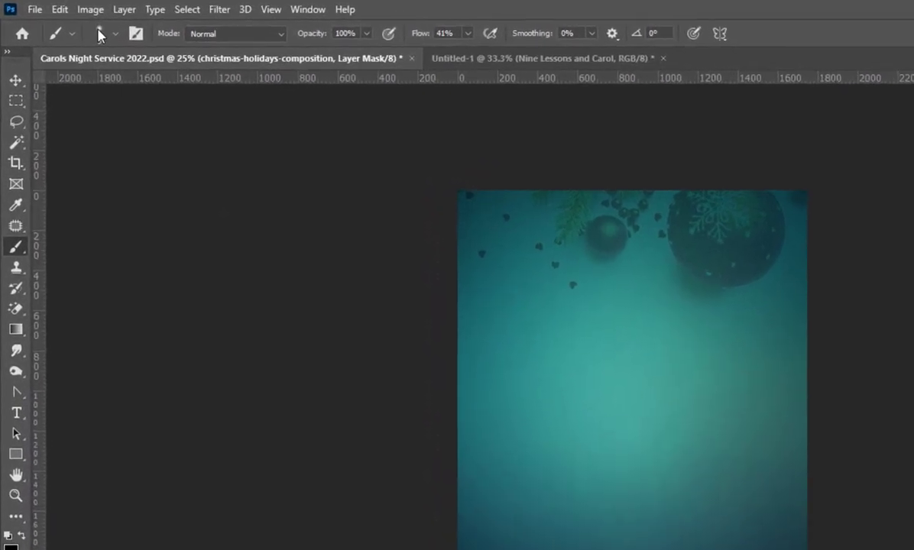
{"action": "left_click", "coordinate": [68, 22]}
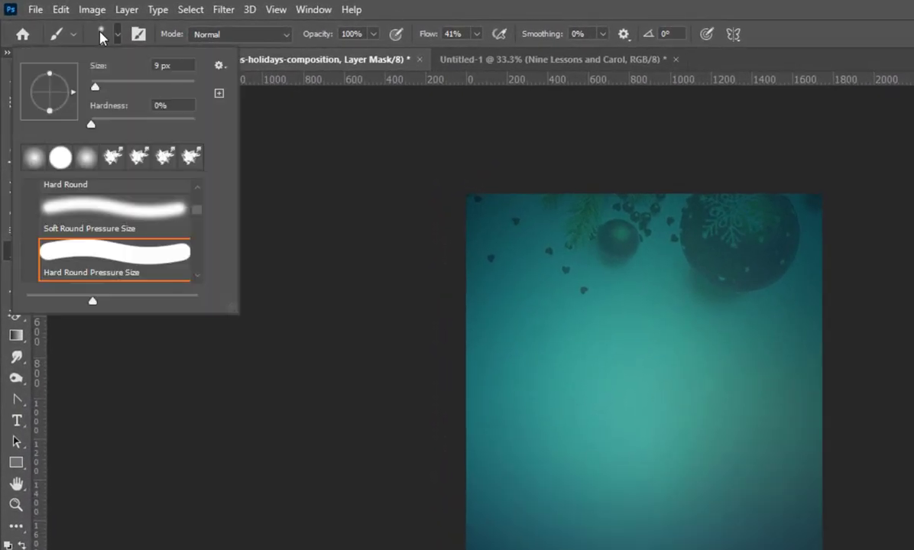
{"action": "mouse_move", "coordinate": [97, 81]}
{"action": "left_mouse_down"}
{"action": "mouse_move", "coordinate": [153, 91]}
{"action": "mouse_move", "coordinate": [124, 89]}
{"action": "mouse_move", "coordinate": [138, 90]}
{"action": "left_mouse_up"}
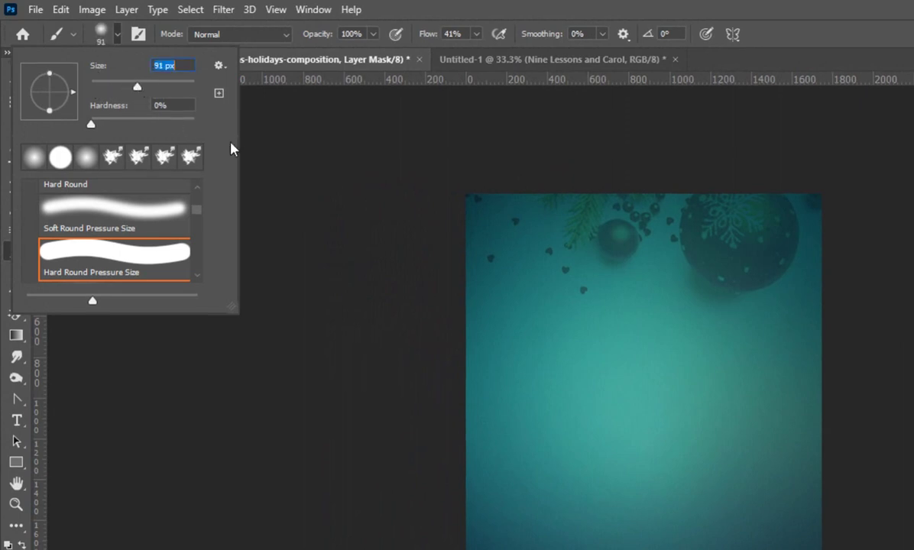
{"action": "left_click", "coordinate": [274, 149]}
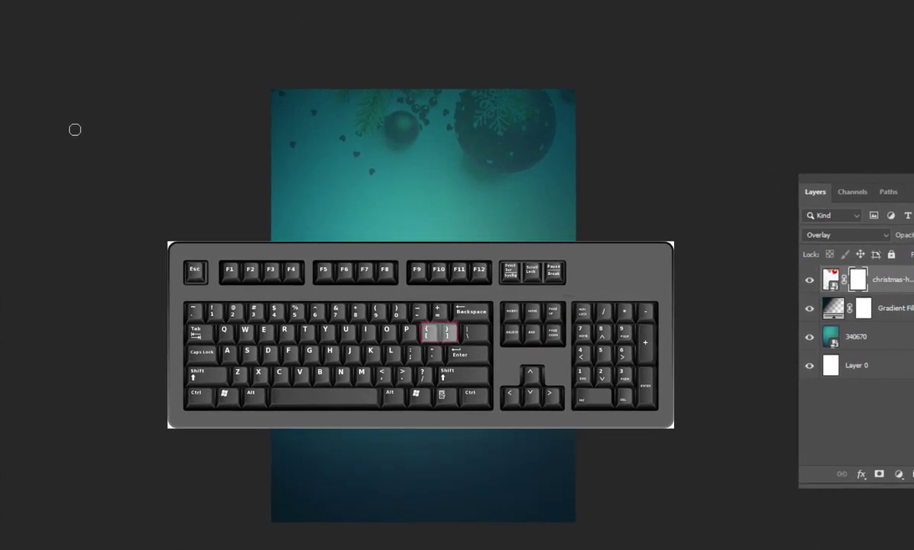
{"action": "key", "text": "bracketright"}
{"action": "key", "text": "bracketright"}
{"action": "key", "text": "bracketright"}
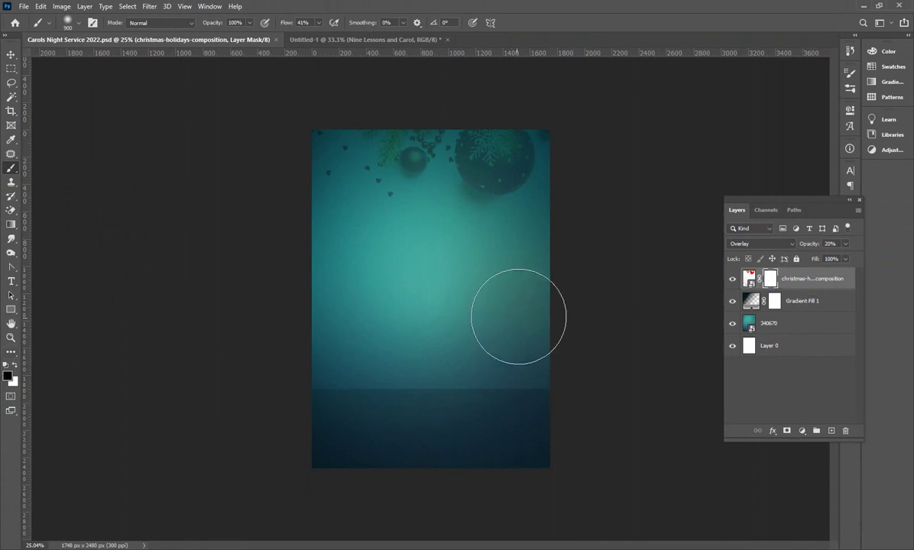
{"action": "mouse_move", "coordinate": [533, 309]}
{"action": "left_mouse_down"}
{"action": "mouse_move", "coordinate": [508, 337]}
{"action": "mouse_move", "coordinate": [438, 354]}
{"action": "mouse_move", "coordinate": [363, 359]}
{"action": "mouse_move", "coordinate": [477, 356]}
{"action": "mouse_move", "coordinate": [551, 306]}
{"action": "mouse_move", "coordinate": [547, 332]}
{"action": "mouse_move", "coordinate": [552, 316]}
{"action": "mouse_move", "coordinate": [504, 347]}
{"action": "mouse_move", "coordinate": [414, 357]}
{"action": "mouse_move", "coordinate": [314, 351]}
{"action": "mouse_move", "coordinate": [290, 327]}
{"action": "left_mouse_up"}
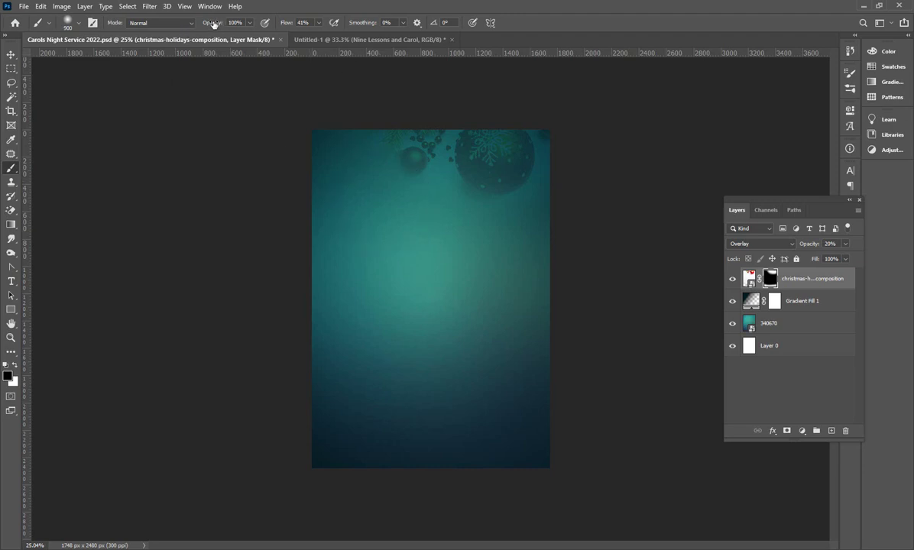
Fade the upper ornaments on the mask at 52% and 37% brush opacity, compare with the reference flyer, and save the document
{"action": "left_click_drag", "start_coordinate": [213, 25], "coordinate": [189, 26]}
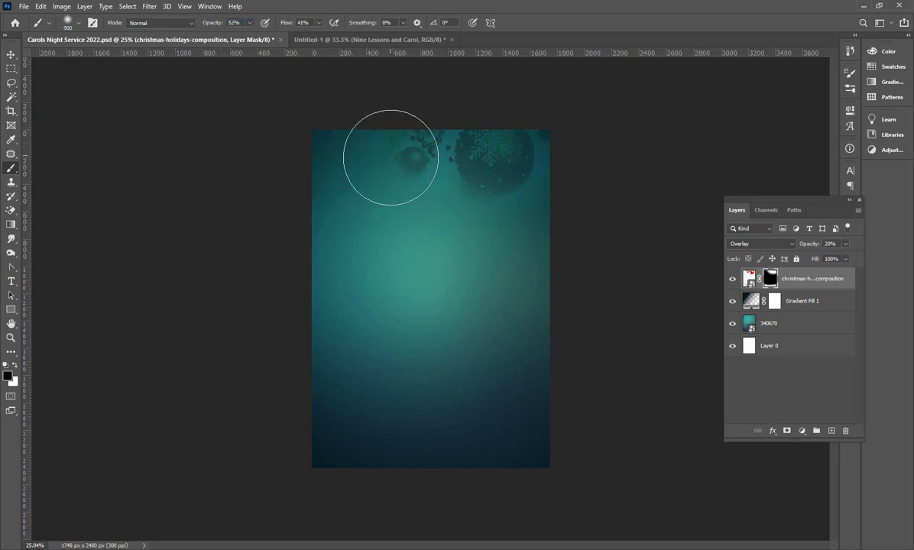
{"action": "left_click_drag", "start_coordinate": [396, 160], "coordinate": [368, 158]}
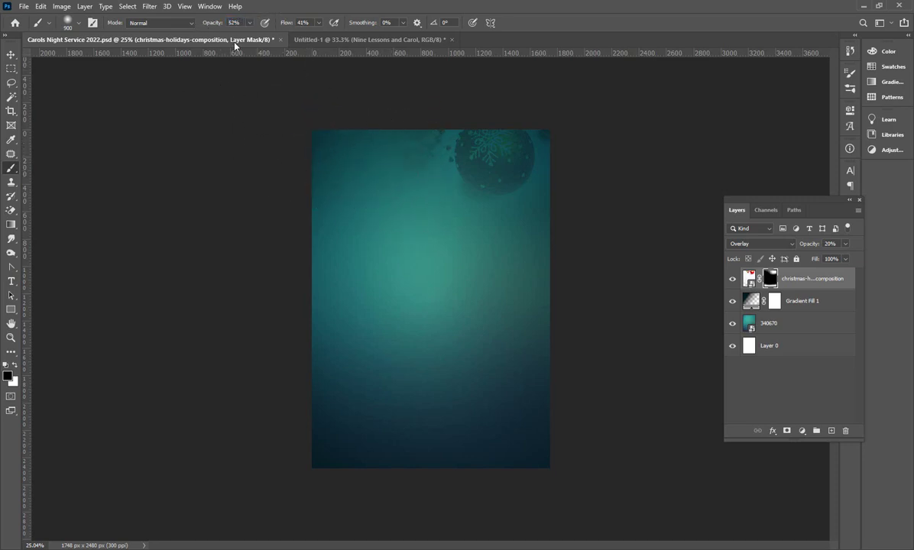
{"action": "left_click_drag", "start_coordinate": [212, 26], "coordinate": [200, 27]}
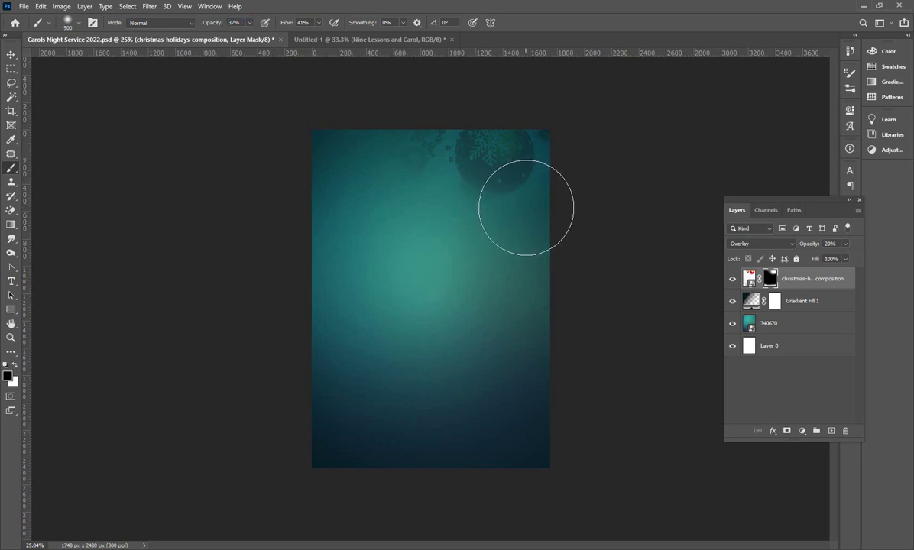
{"action": "left_click", "coordinate": [301, 42]}
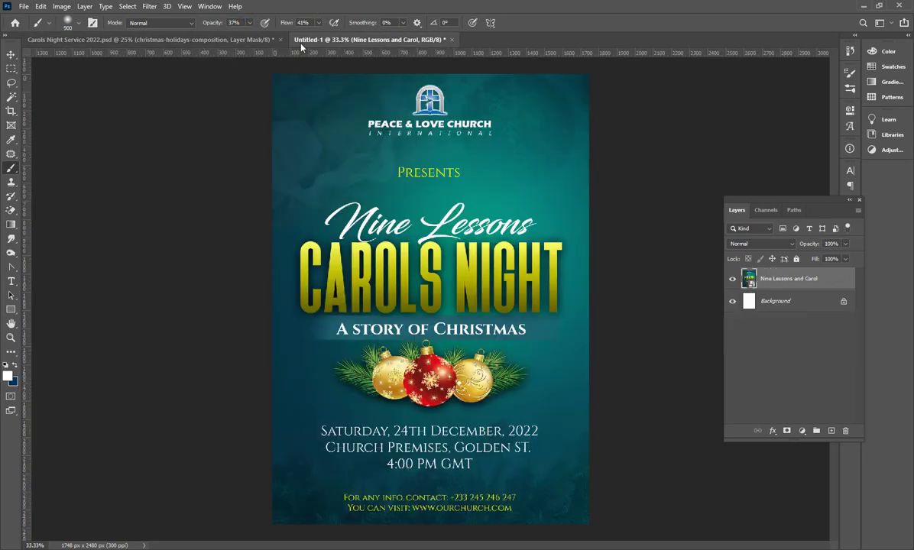
{"action": "left_click", "coordinate": [191, 38]}
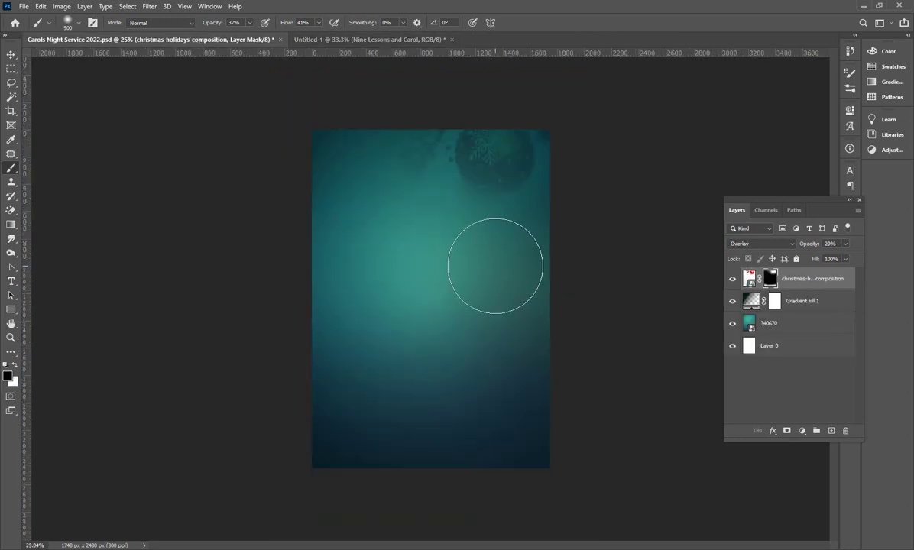
{"action": "key", "text": "ctrl+s"}
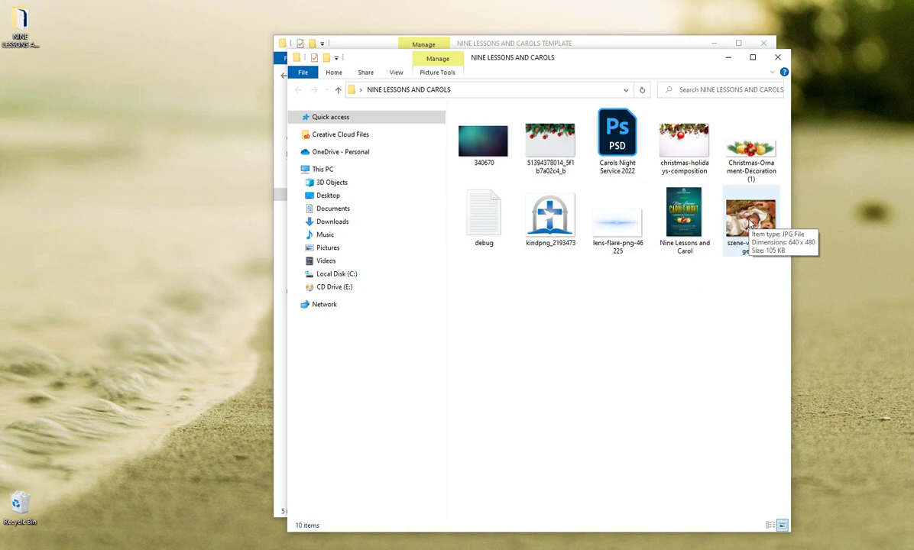
Place the szene-von-jesus-geburt image from the NINE LESSONS AND CAROLS folder over the flyer's upper-left area and save the document
{"action": "left_click", "coordinate": [751, 225]}
{"action": "left_click_drag", "start_coordinate": [741, 235], "coordinate": [370, 300]}
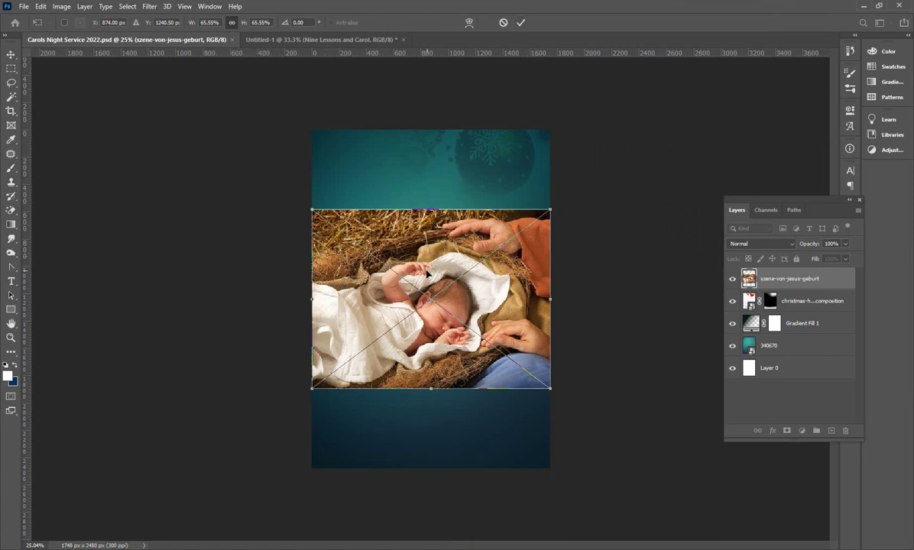
{"action": "left_click_drag", "start_coordinate": [428, 273], "coordinate": [372, 154]}
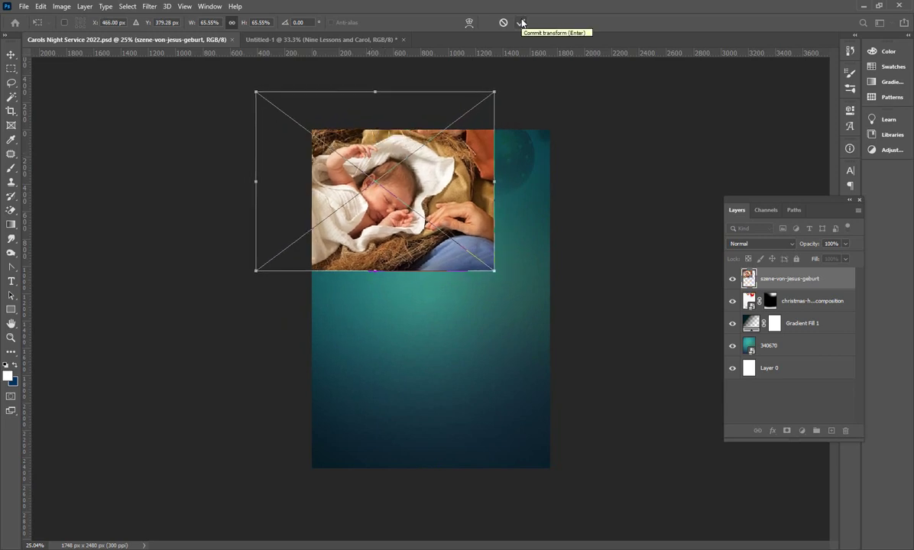
{"action": "left_click", "coordinate": [523, 23]}
{"action": "key", "text": "ctrl+s"}
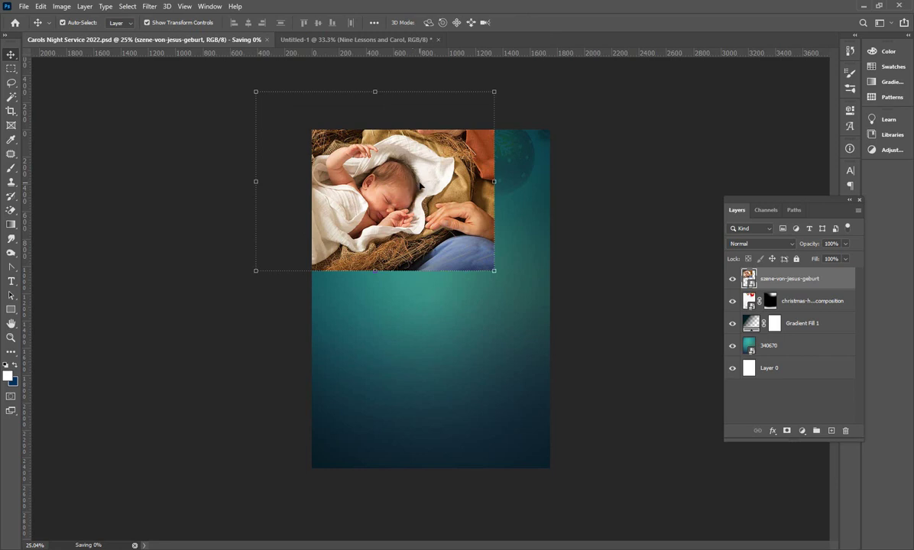
Lower the szene-von-jesus-geburt layer's opacity to 7% and shift the image slightly up and to the left
{"action": "scroll", "coordinate": [420, 186], "scroll_direction": "up", "scroll_amount": 3}
{"action": "scroll", "coordinate": [421, 184], "scroll_direction": "down", "scroll_amount": 1}
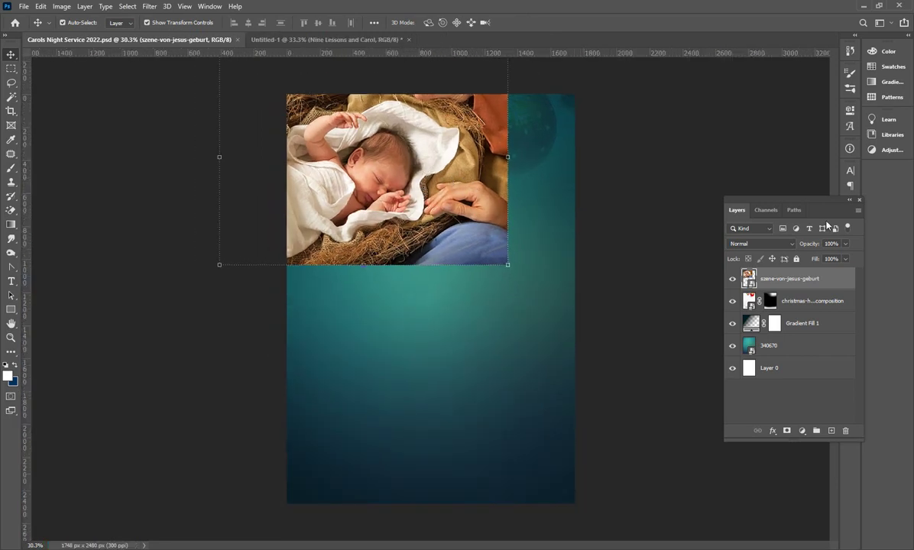
{"action": "left_click_drag", "start_coordinate": [807, 244], "coordinate": [797, 248]}
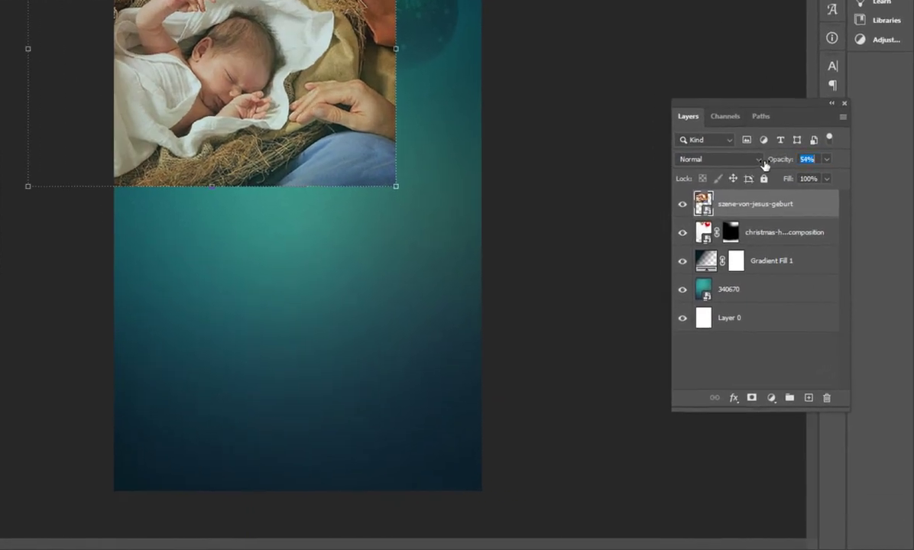
{"action": "left_click_drag", "start_coordinate": [765, 166], "coordinate": [774, 145]}
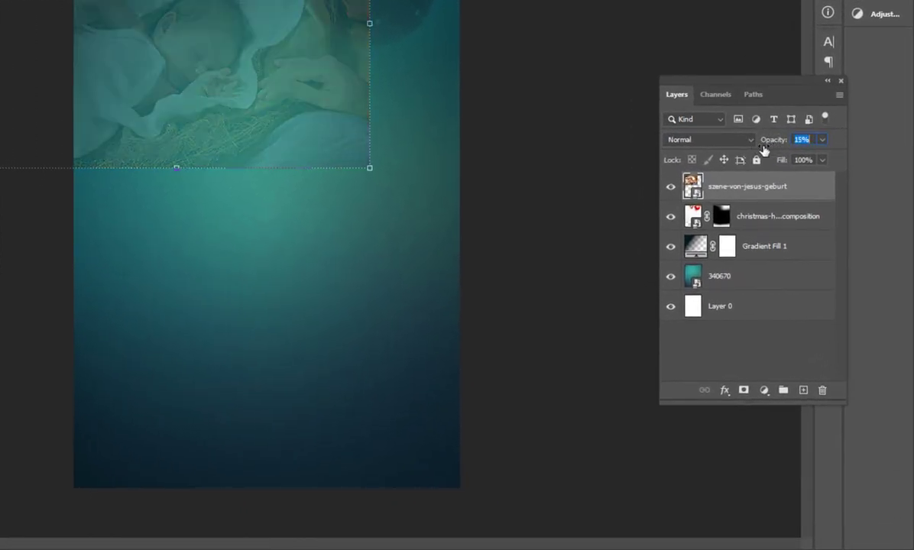
{"action": "key", "text": "Return"}
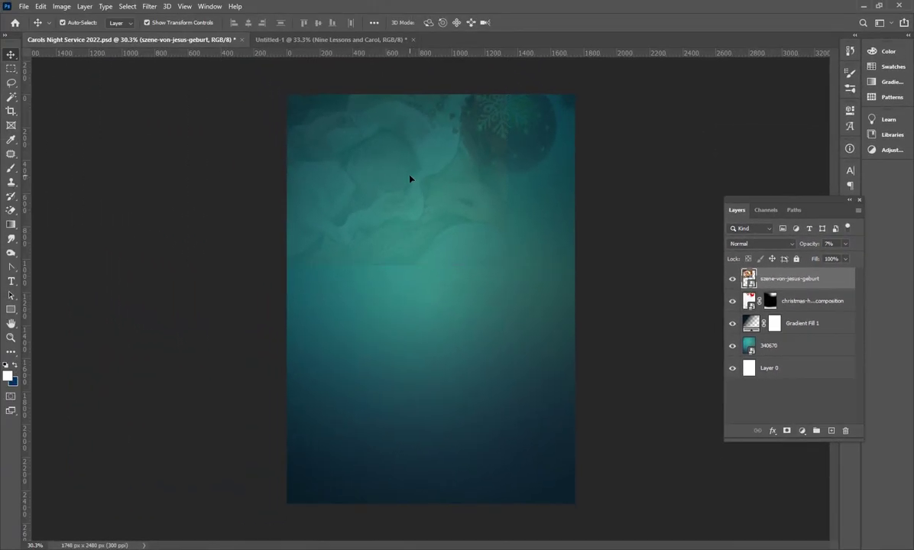
{"action": "left_click_drag", "start_coordinate": [200, 32], "coordinate": [222, 42]}
{"action": "left_click_drag", "start_coordinate": [399, 171], "coordinate": [399, 171]}
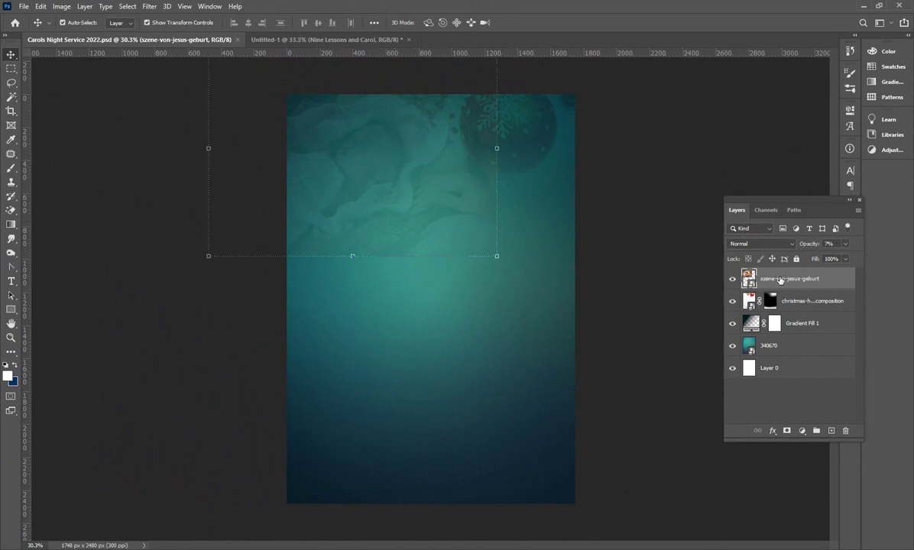
Add a layer mask to the szene-von-jesus-geburt layer and fade the image's lower edge with the 900 px black brush at 37% opacity
{"action": "left_click", "coordinate": [785, 433]}
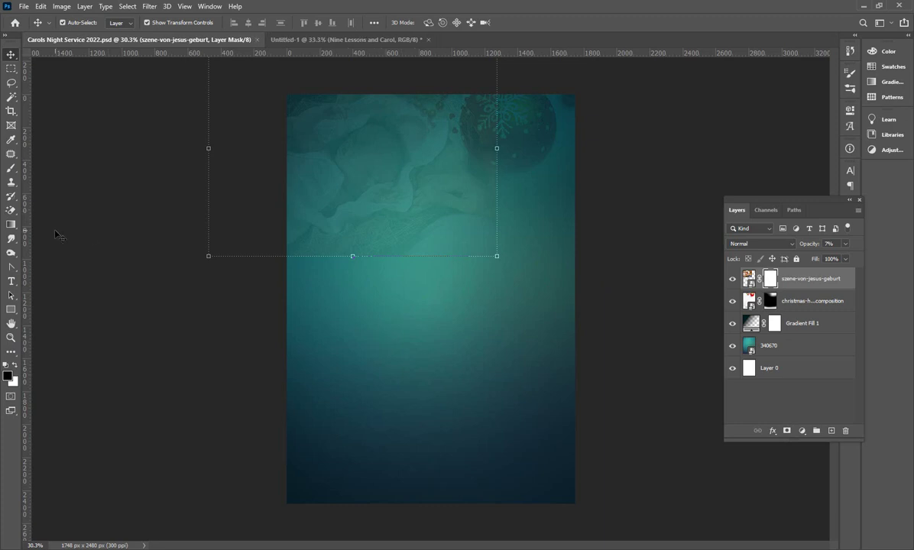
{"action": "key", "text": "b"}
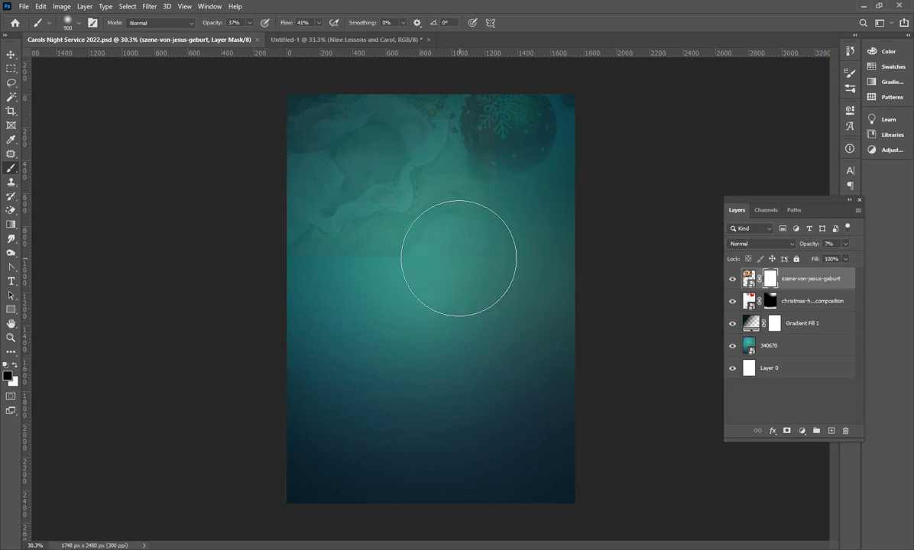
{"action": "left_click_drag", "start_coordinate": [367, 286], "coordinate": [325, 286]}
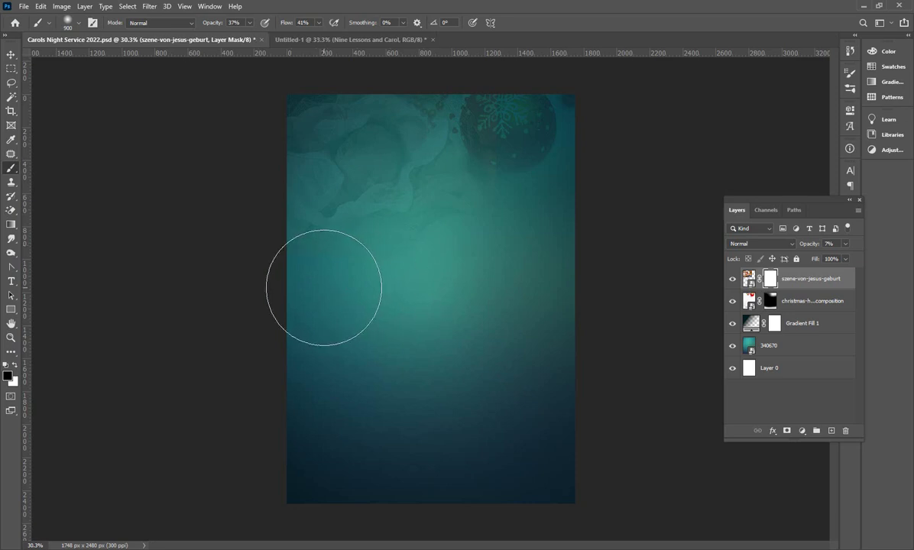
Reduce the brush to 500 px and fade the baby image's right edge on its mask beside the large ornament
{"action": "key", "text": "bracketleft"}
{"action": "key", "text": "bracketleft"}
{"action": "key", "text": "bracketleft"}
{"action": "key", "text": "bracketleft"}
{"action": "key", "text": "bracketleft"}
{"action": "key", "text": "bracketleft"}
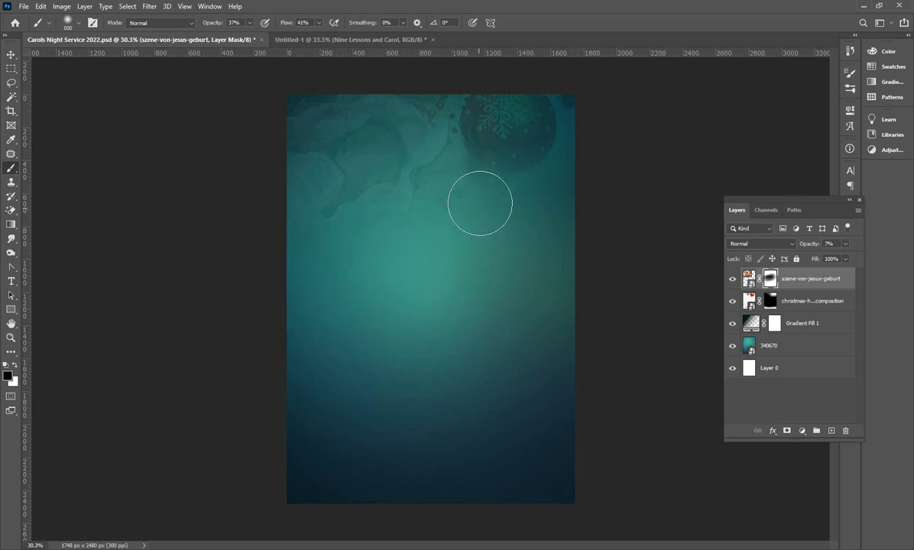
{"action": "left_click_drag", "start_coordinate": [482, 92], "coordinate": [473, 106]}
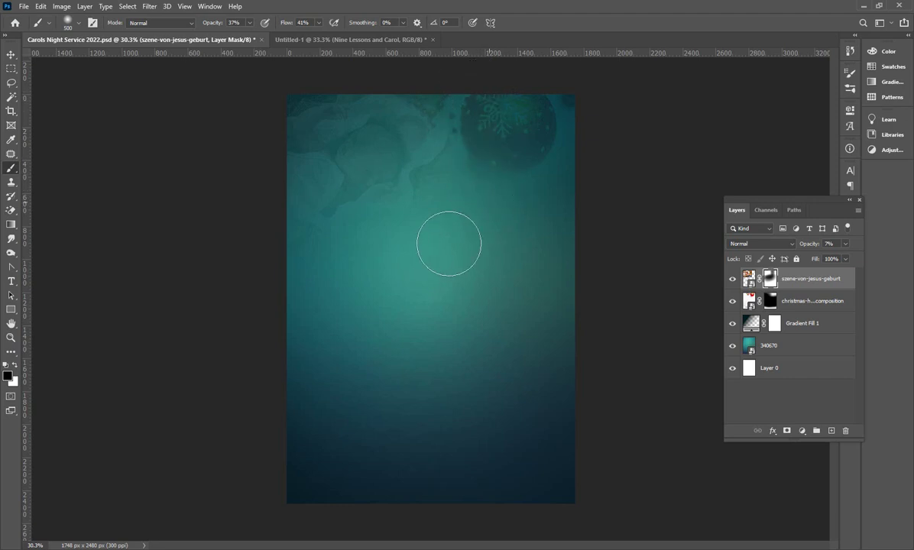
{"action": "left_click", "coordinate": [290, 40]}
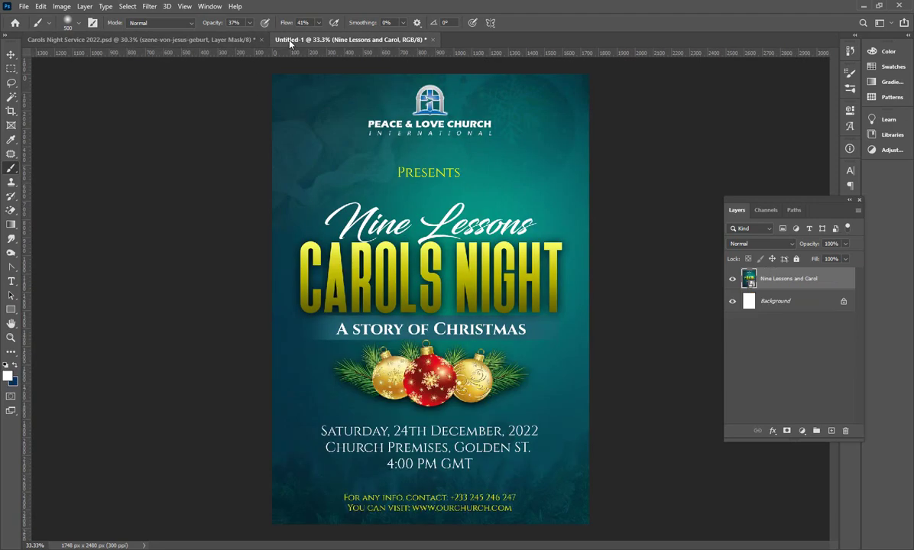
{"action": "left_click", "coordinate": [140, 39]}
{"action": "key", "text": "v"}
{"action": "left_click", "coordinate": [396, 346]}
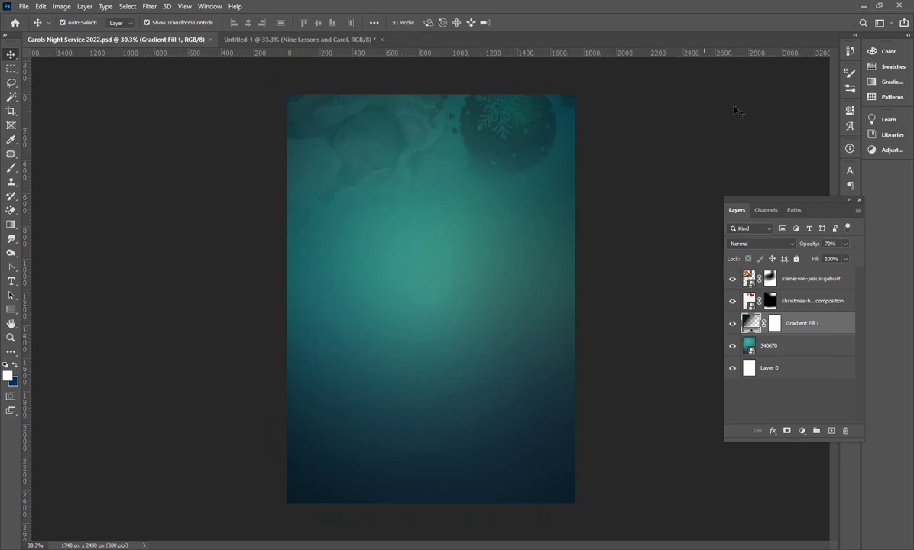
{"action": "left_click", "coordinate": [863, 6]}
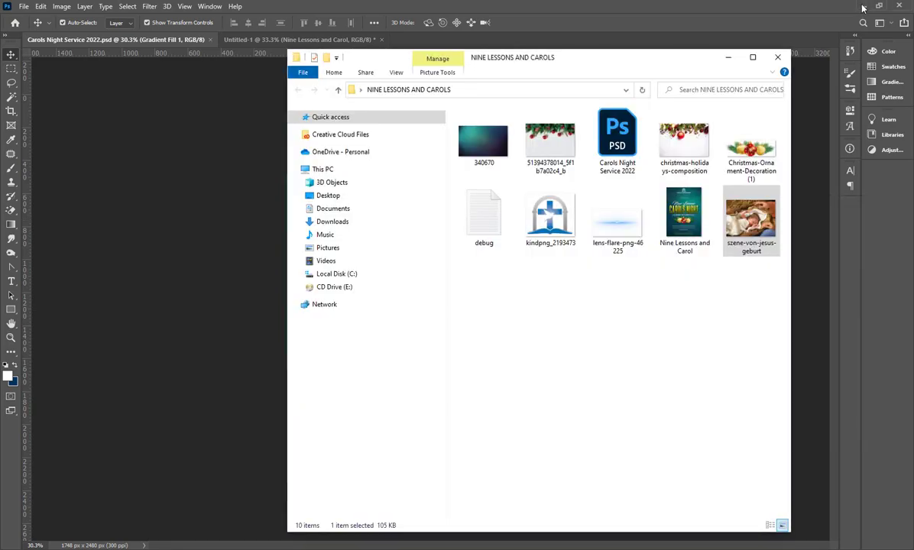
{"action": "left_click_drag", "start_coordinate": [549, 139], "coordinate": [426, 390]}
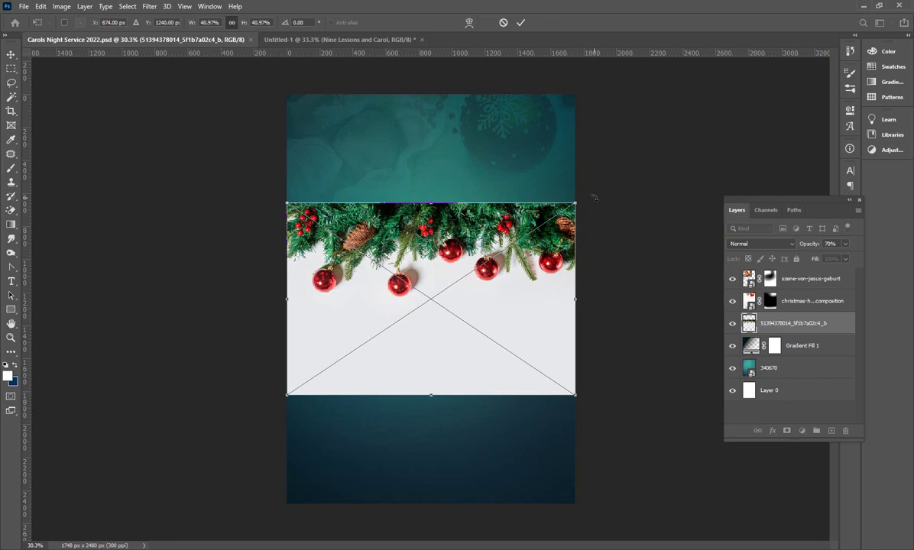
Turn the garland image upside down, move it to the flyer's bottom edge, commit the placement and save the document
{"action": "left_click_drag", "start_coordinate": [594, 198], "coordinate": [342, 319]}
{"action": "left_click_drag", "start_coordinate": [433, 266], "coordinate": [420, 357]}
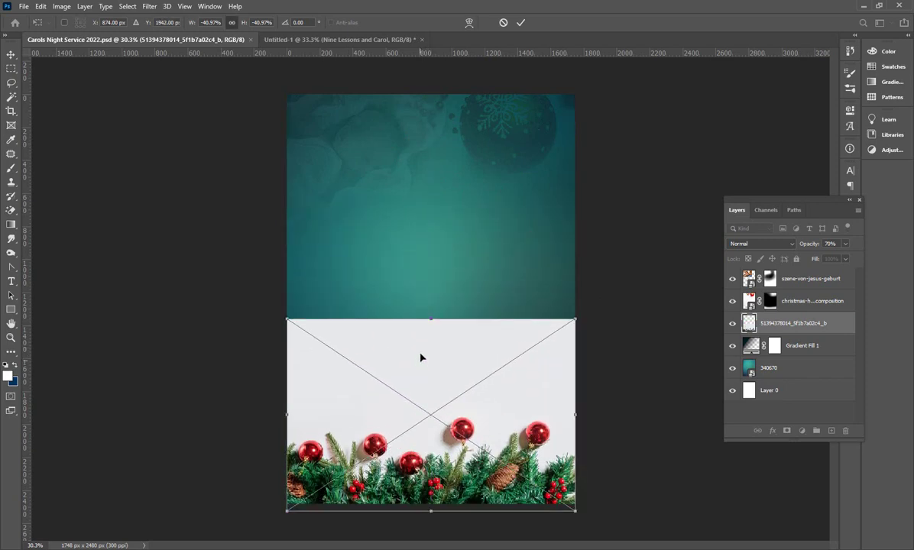
{"action": "left_click", "coordinate": [526, 25]}
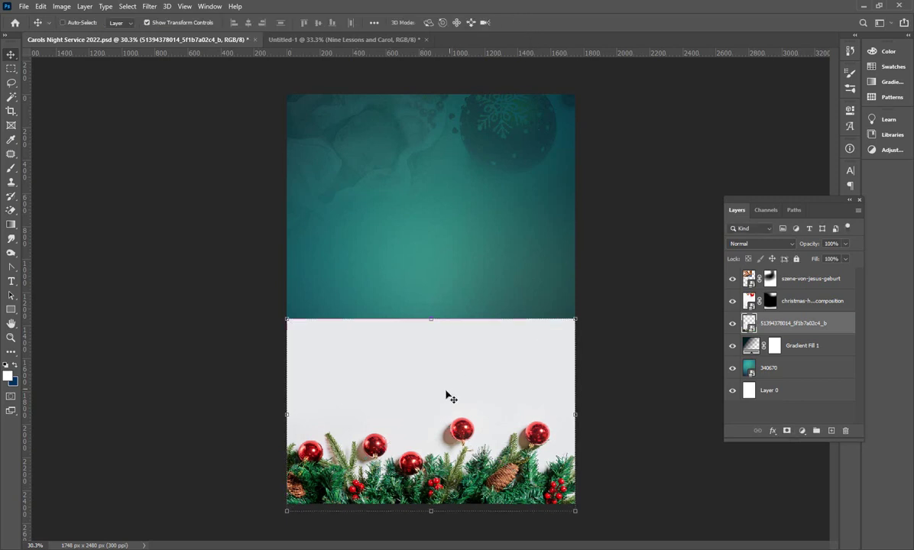
{"action": "key", "text": "ctrl+s"}
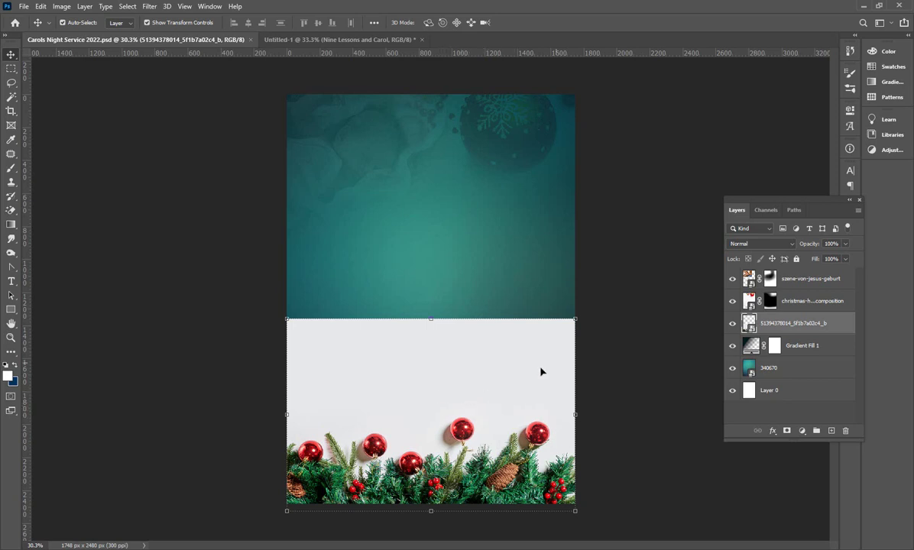
Set the garland layer's blend mode to Soft Light and add a layer mask to it
{"action": "left_click", "coordinate": [742, 245]}
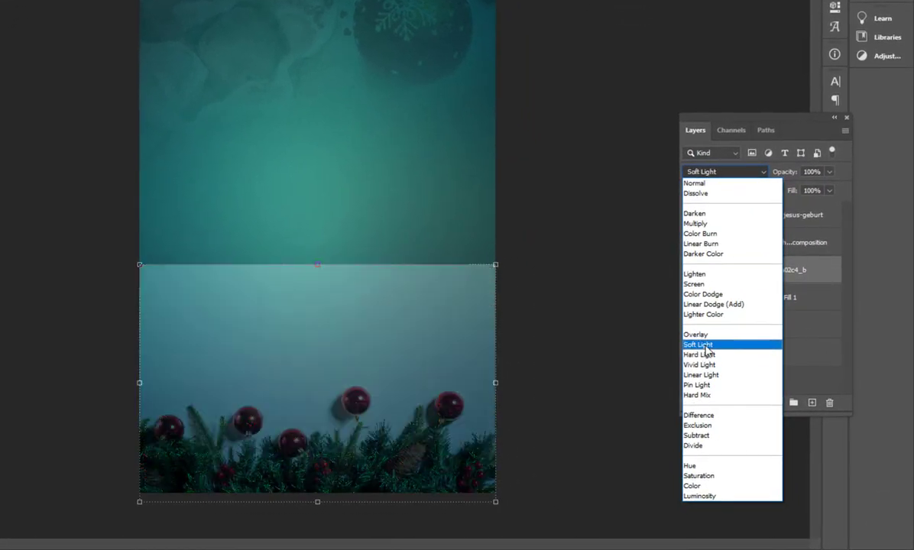
{"action": "left_click", "coordinate": [707, 349]}
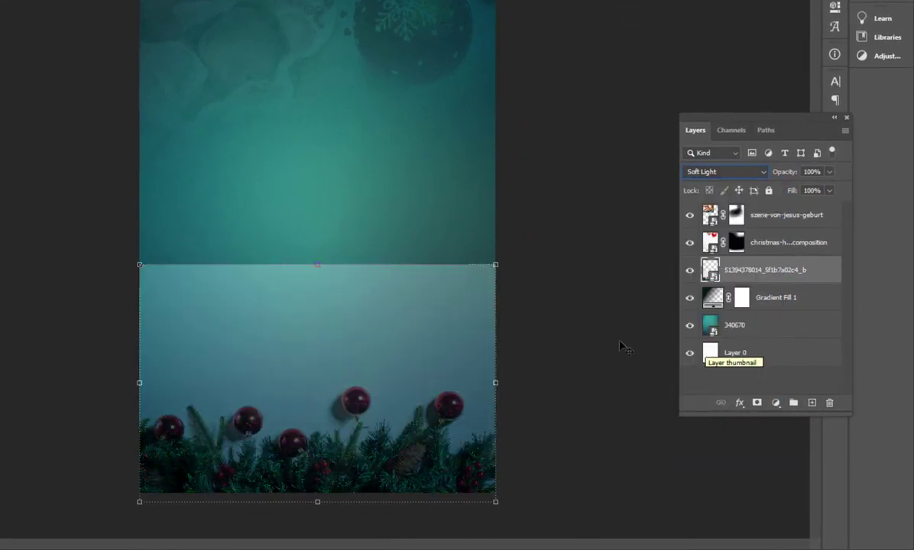
{"action": "left_click", "coordinate": [758, 404]}
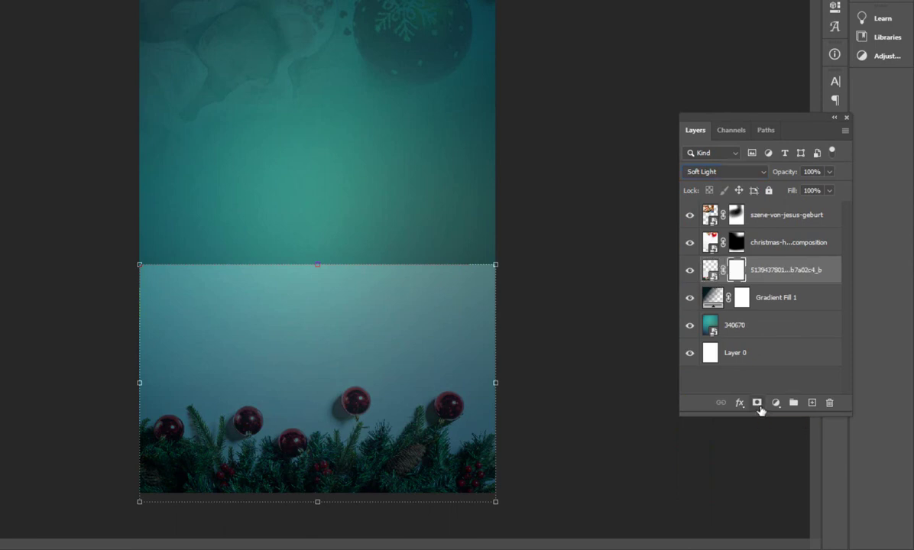
Fade the garland image's upper part on its mask with the 500 px black brush, raising brush opacity to 53%, and save
{"action": "key", "text": "b"}
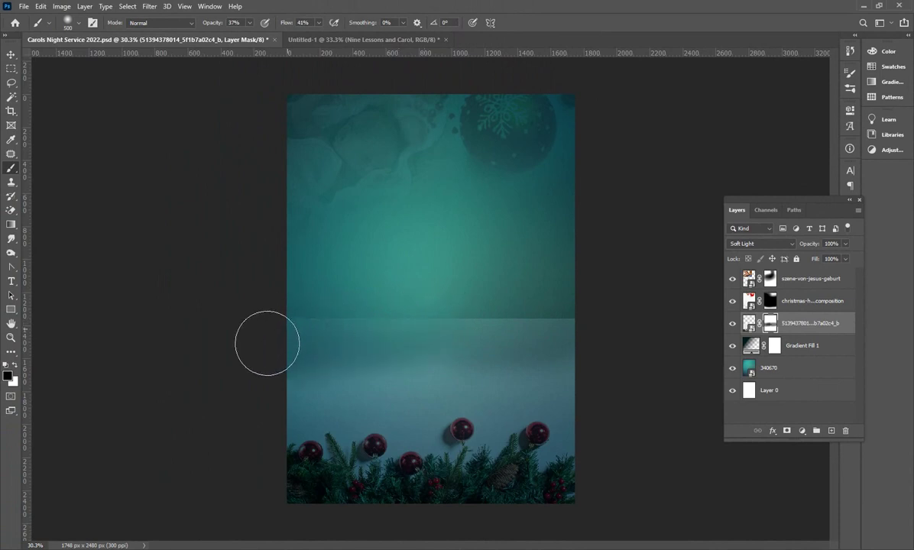
{"action": "mouse_move", "coordinate": [260, 344]}
{"action": "left_mouse_down"}
{"action": "mouse_move", "coordinate": [373, 316]}
{"action": "mouse_move", "coordinate": [267, 317]}
{"action": "mouse_move", "coordinate": [295, 319]}
{"action": "mouse_move", "coordinate": [278, 301]}
{"action": "mouse_move", "coordinate": [418, 317]}
{"action": "left_mouse_up"}
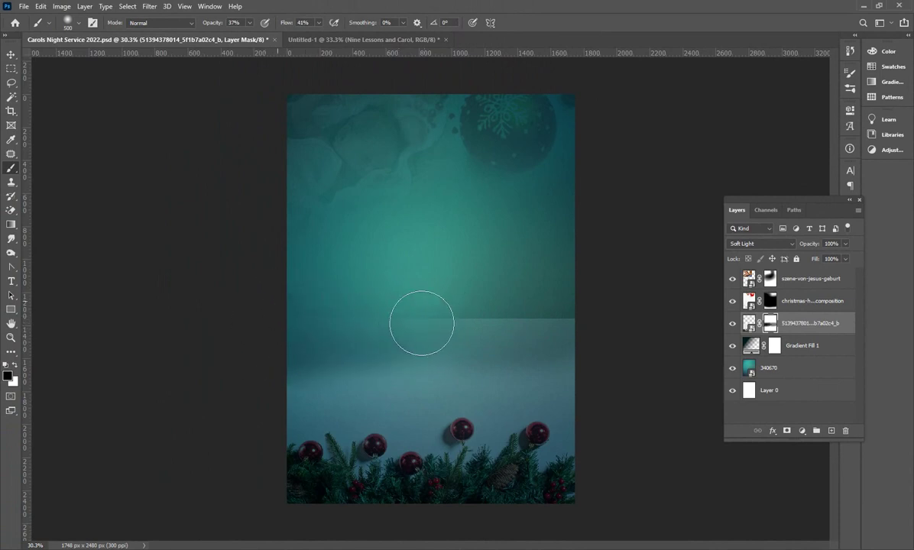
{"action": "left_click_drag", "start_coordinate": [208, 25], "coordinate": [214, 27]}
{"action": "left_click_drag", "start_coordinate": [387, 326], "coordinate": [318, 343]}
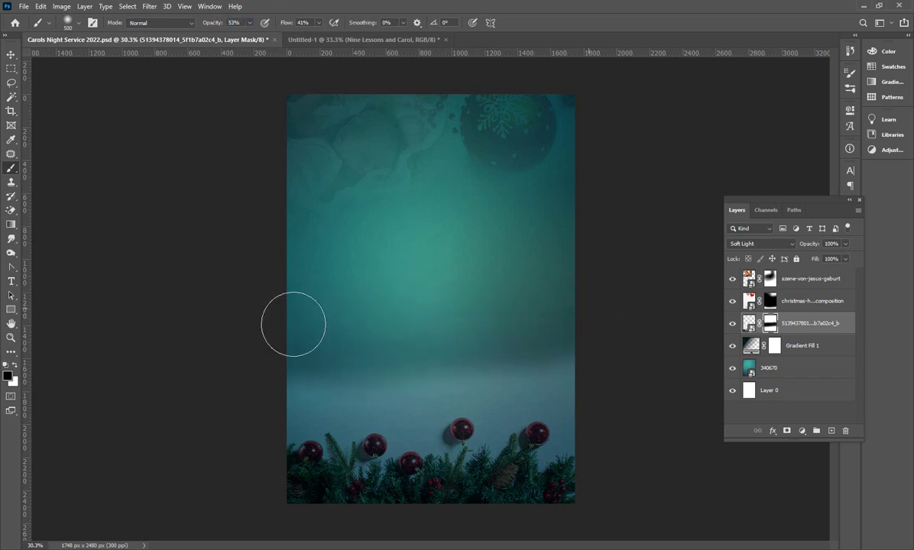
{"action": "mouse_move", "coordinate": [479, 350]}
{"action": "left_mouse_down"}
{"action": "mouse_move", "coordinate": [399, 368]}
{"action": "mouse_move", "coordinate": [277, 375]}
{"action": "left_mouse_up"}
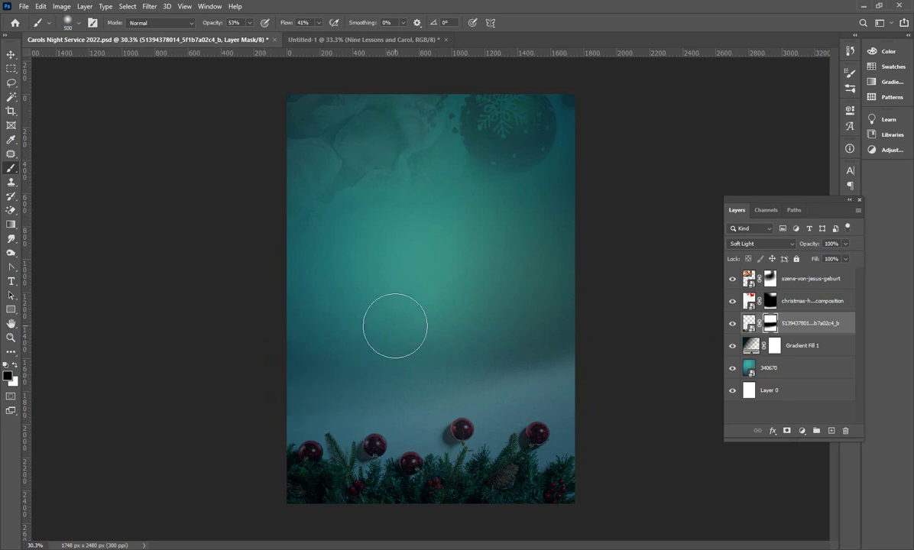
{"action": "mouse_move", "coordinate": [506, 363]}
{"action": "left_mouse_down"}
{"action": "mouse_move", "coordinate": [628, 360]}
{"action": "mouse_move", "coordinate": [535, 355]}
{"action": "left_mouse_up"}
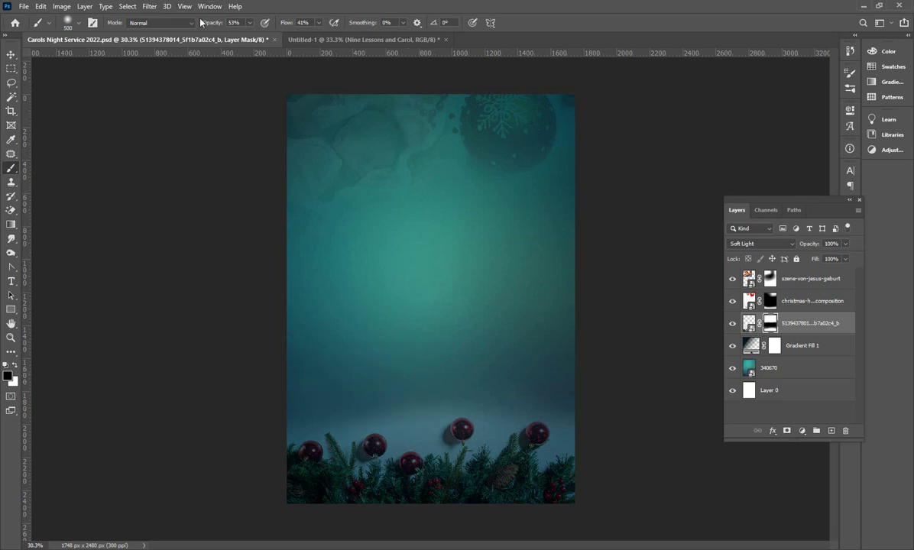
{"action": "key", "text": "ctrl+s"}
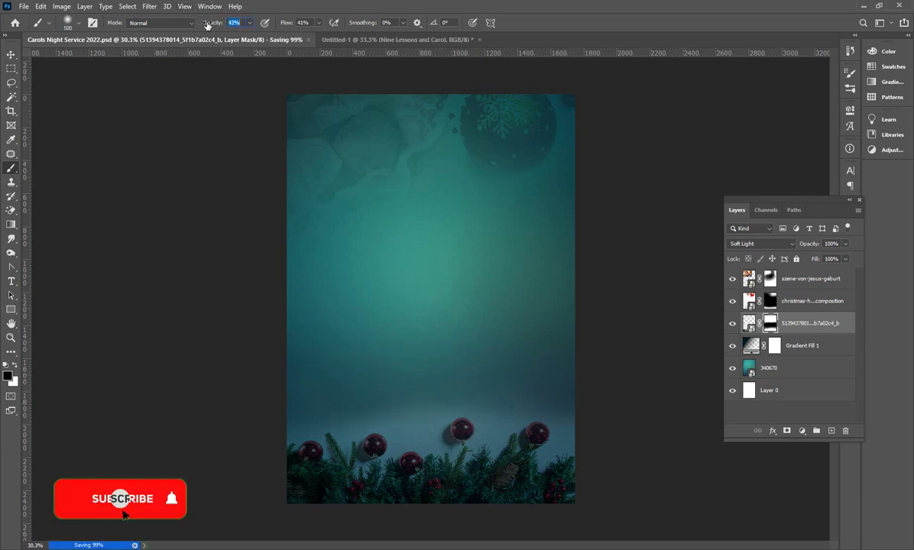
Lower the brush opacity to 10%, softly fade the light area around the red ornaments on the mask, and save
{"action": "mouse_move", "coordinate": [205, 24]}
{"action": "left_mouse_down"}
{"action": "mouse_move", "coordinate": [190, 24]}
{"action": "mouse_move", "coordinate": [209, 28]}
{"action": "left_mouse_up"}
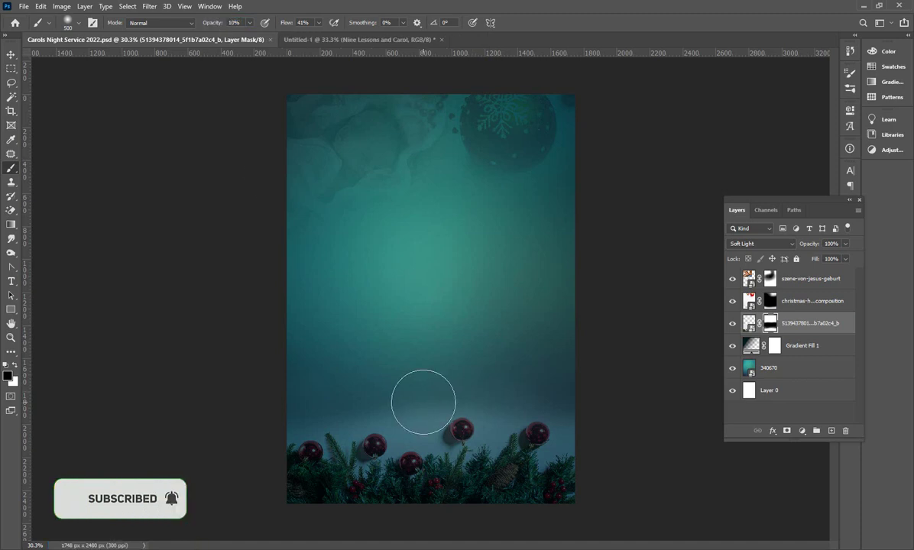
{"action": "mouse_move", "coordinate": [424, 402]}
{"action": "left_mouse_down"}
{"action": "mouse_move", "coordinate": [442, 394]}
{"action": "mouse_move", "coordinate": [411, 410]}
{"action": "left_mouse_up"}
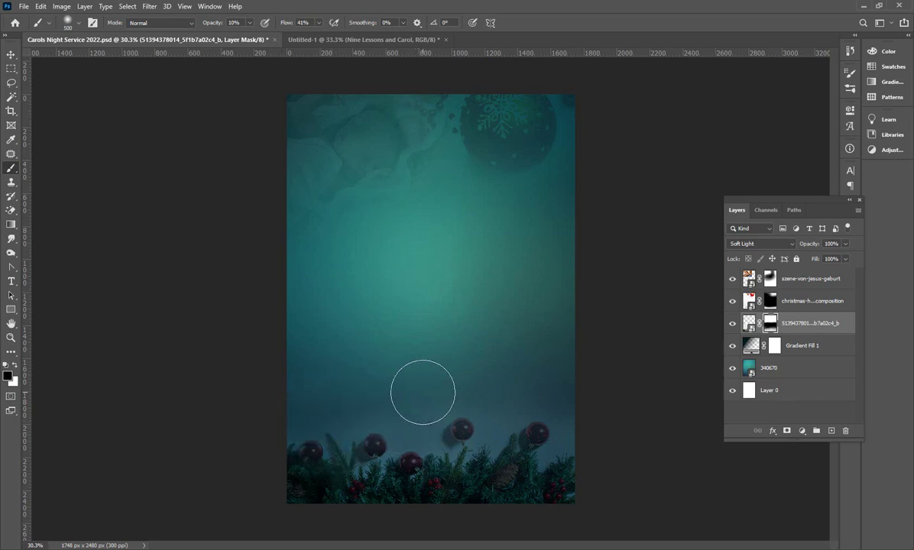
{"action": "key", "text": "ctrl+s"}
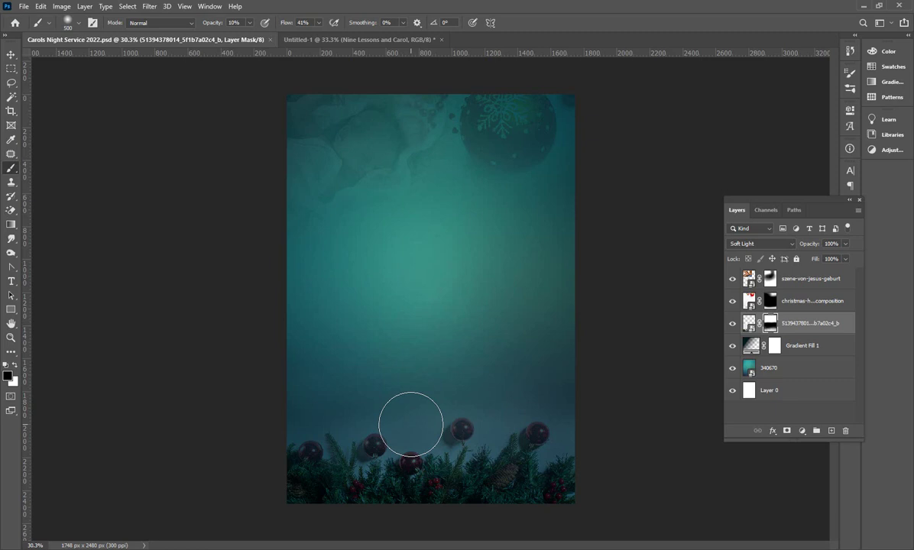
Target the garland layer's image instead of its mask, lower the layer opacity to 40% and save the document
{"action": "left_click", "coordinate": [11, 56]}
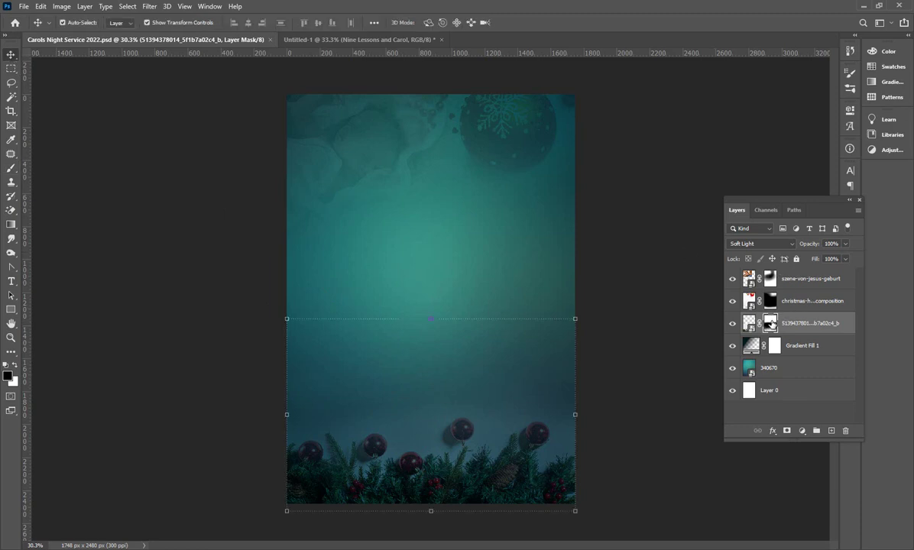
{"action": "key", "text": "ctrl+2"}
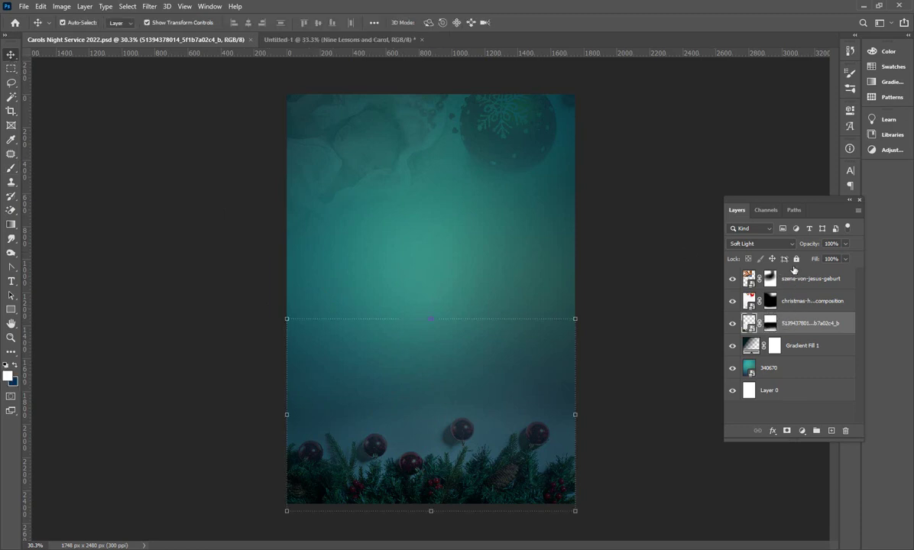
{"action": "mouse_move", "coordinate": [812, 246]}
{"action": "left_mouse_down"}
{"action": "mouse_move", "coordinate": [799, 246]}
{"action": "mouse_move", "coordinate": [809, 247]}
{"action": "left_mouse_up"}
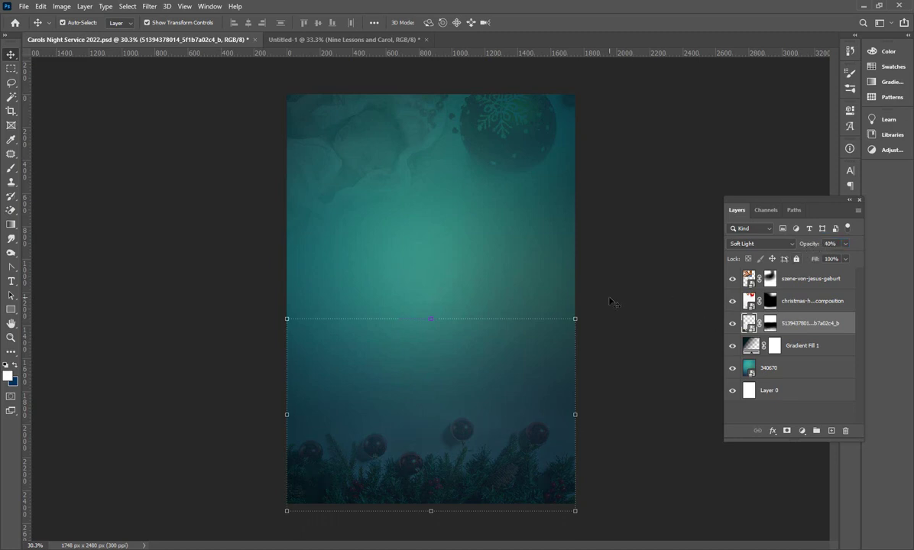
{"action": "key", "text": "ctrl+s"}
Enlarge the garland image slightly beyond the flyer's left, right and bottom edges, comparing with the reference flyer, and save
{"action": "left_click", "coordinate": [326, 40]}
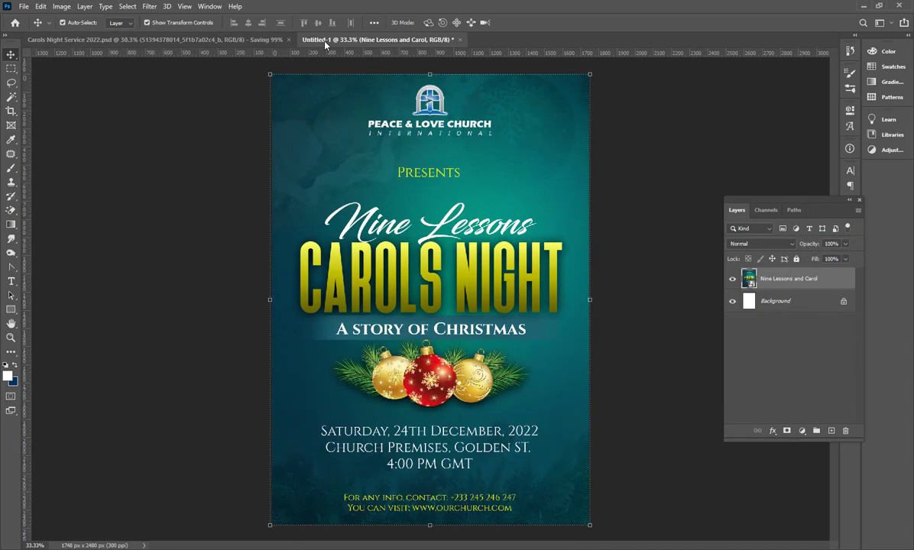
{"action": "left_click", "coordinate": [173, 39]}
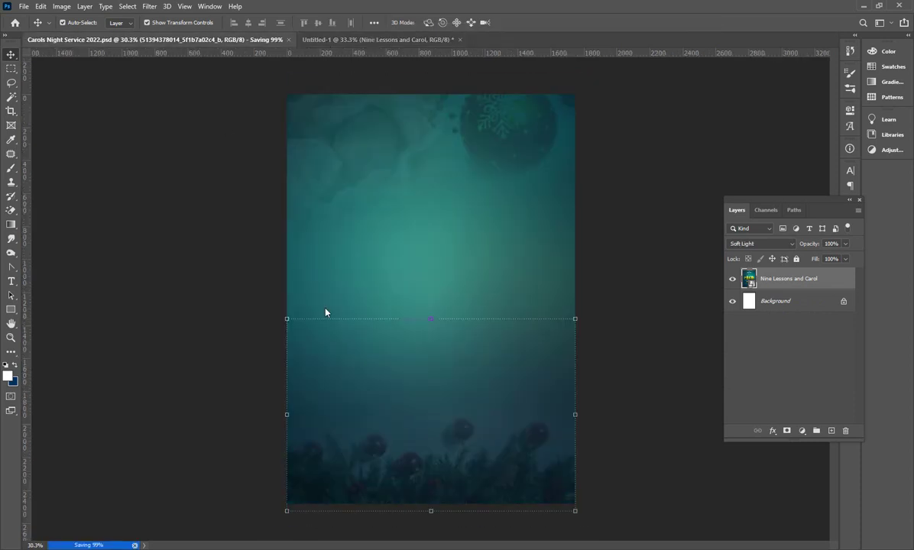
{"action": "left_click_drag", "start_coordinate": [459, 437], "coordinate": [461, 451]}
{"action": "left_click_drag", "start_coordinate": [575, 331], "coordinate": [594, 319]}
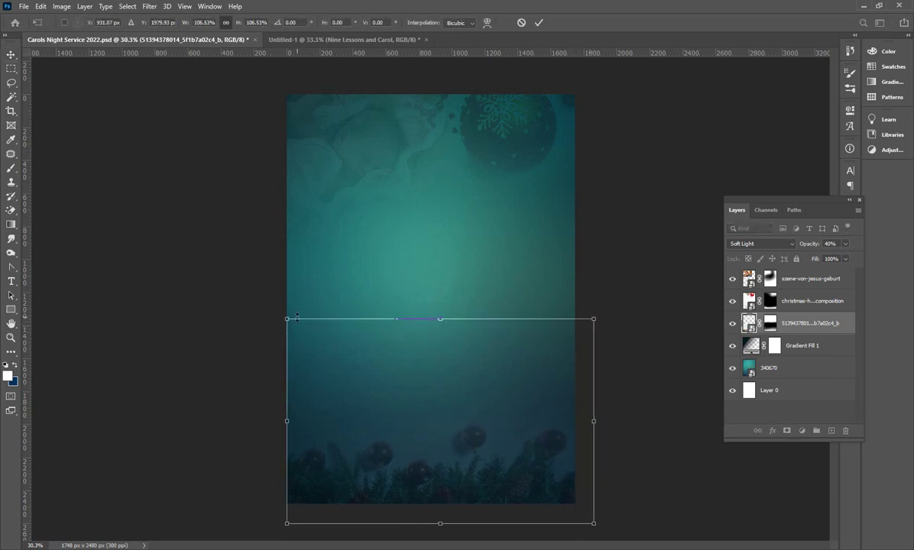
{"action": "left_click_drag", "start_coordinate": [286, 318], "coordinate": [267, 311]}
{"action": "left_click", "coordinate": [539, 22]}
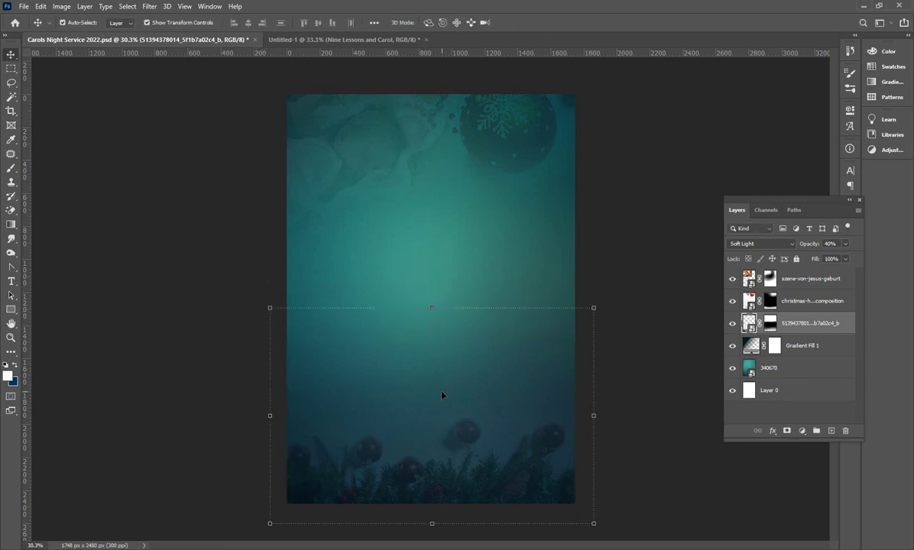
{"action": "left_click", "coordinate": [327, 40]}
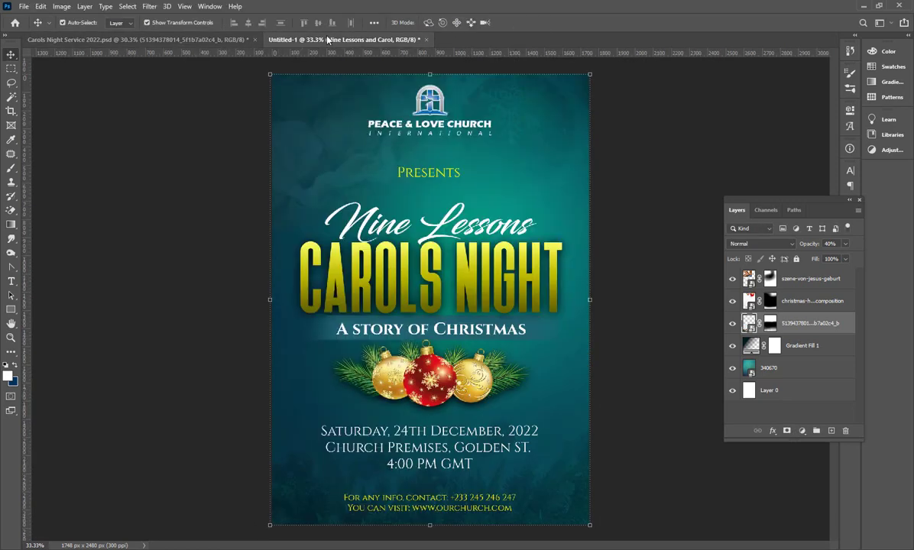
{"action": "left_click", "coordinate": [143, 39]}
{"action": "key", "text": "ctrl+s"}
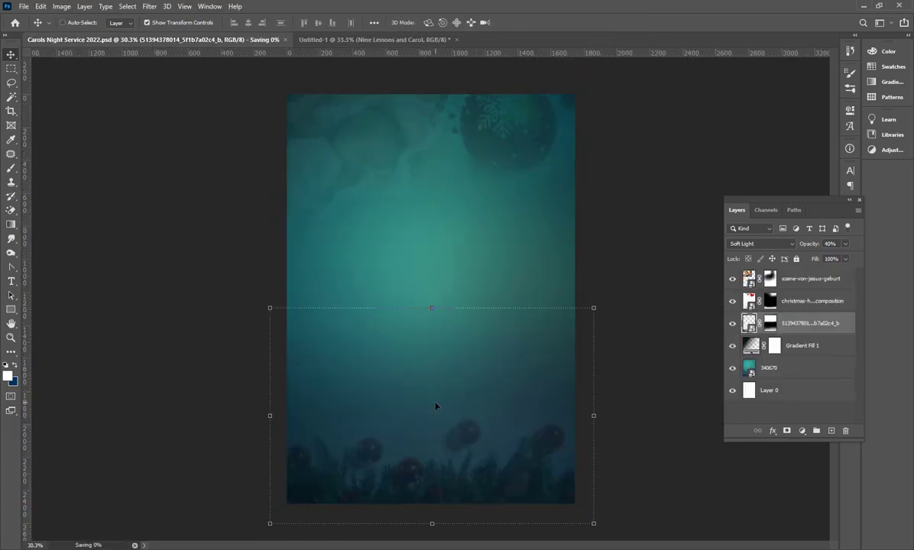
Group the layers from szene-von-jesus-geburt down to 340670 and name the group "Backgraound Layer"
{"action": "left_click", "coordinate": [448, 357]}
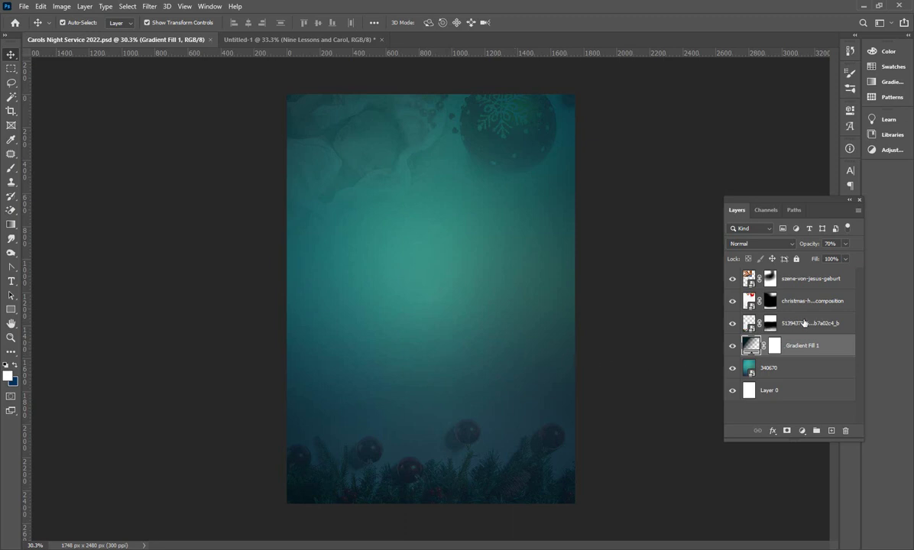
{"action": "left_click", "coordinate": [817, 280]}
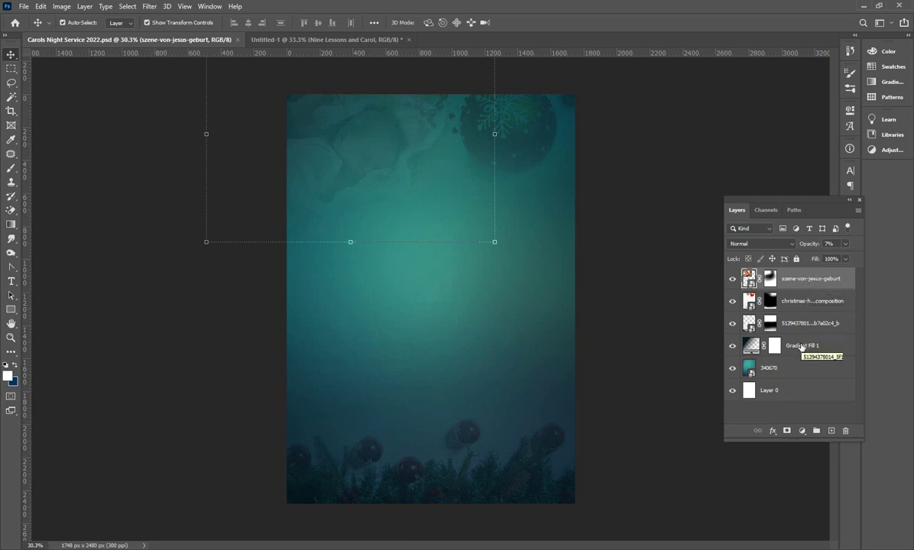
{"action": "left_click", "coordinate": [795, 370], "text": "shift"}
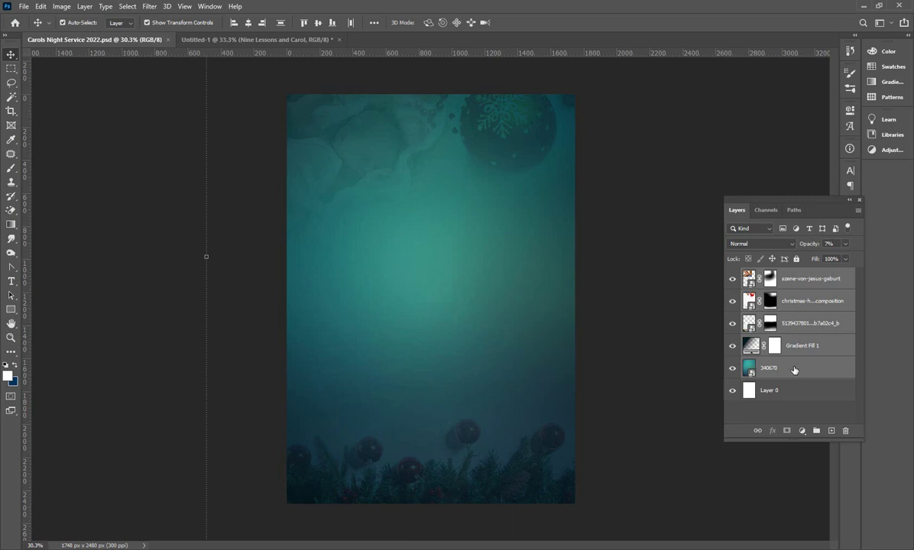
{"action": "key", "text": "ctrl+g"}
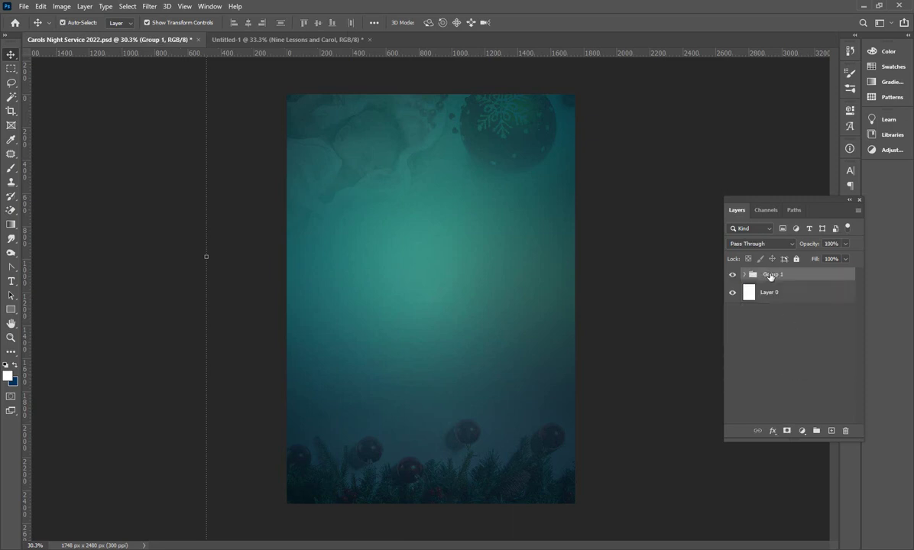
{"action": "double_click", "coordinate": [771, 275]}
{"action": "type", "text": "Backg"}
{"action": "key", "text": "Return"}
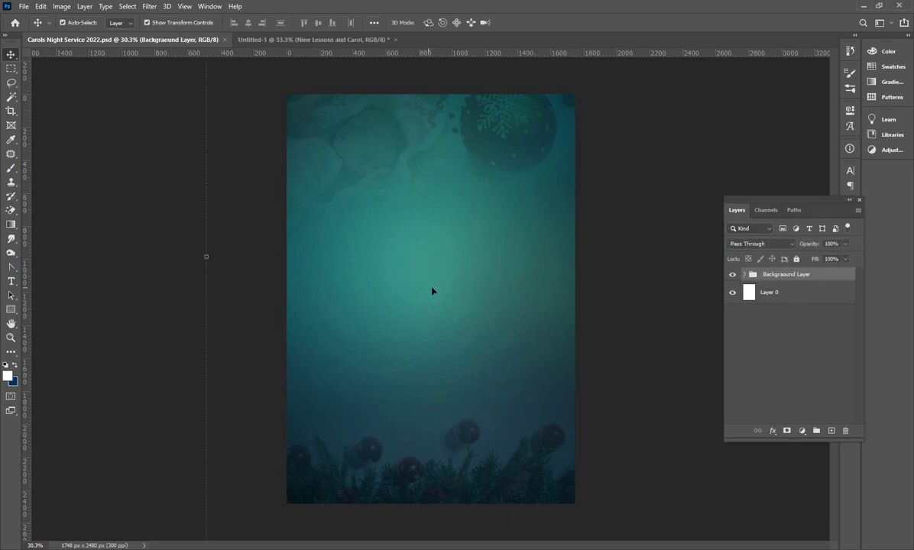
Place the kindpng_2193473 church logo from the NINE LESSONS AND CAROLS folder near the flyer's top centre at about 6.80% scale and save
{"action": "left_click", "coordinate": [866, 7]}
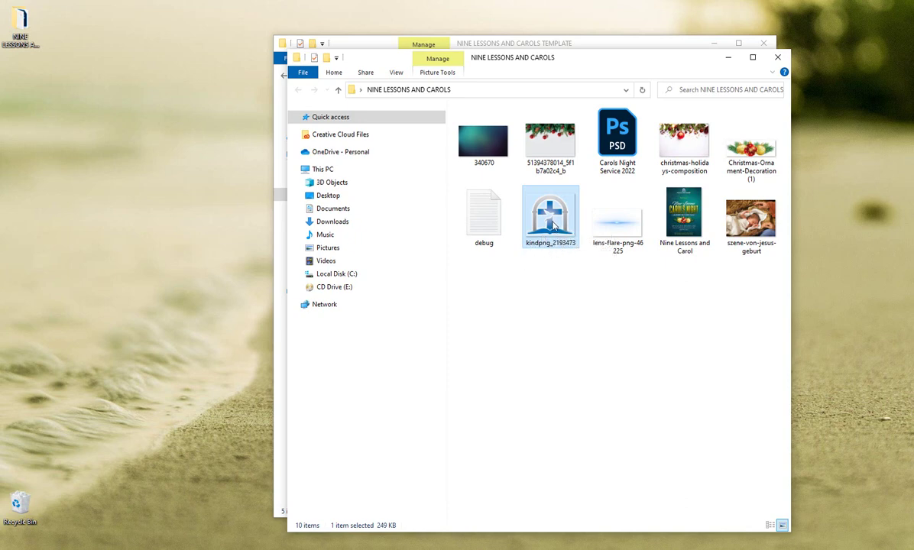
{"action": "left_click_drag", "start_coordinate": [521, 209], "coordinate": [425, 154]}
{"action": "left_click_drag", "start_coordinate": [576, 169], "coordinate": [452, 132]}
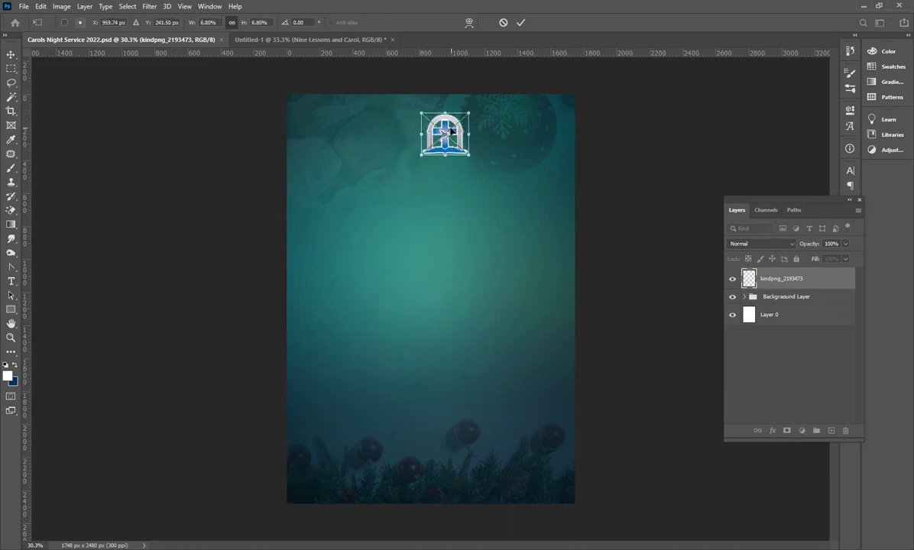
{"action": "left_click", "coordinate": [520, 24]}
{"action": "left_click_drag", "start_coordinate": [423, 127], "coordinate": [448, 135]}
{"action": "key", "text": "ctrl+s"}
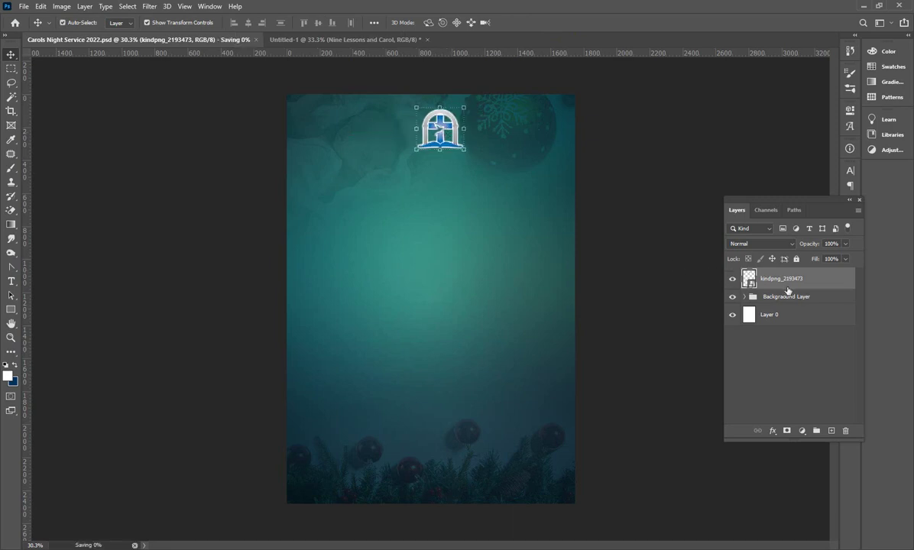
Add the white text "Peace & Love Church" in Eras Bold ITC on a new layer below the logo
{"action": "left_click", "coordinate": [832, 431]}
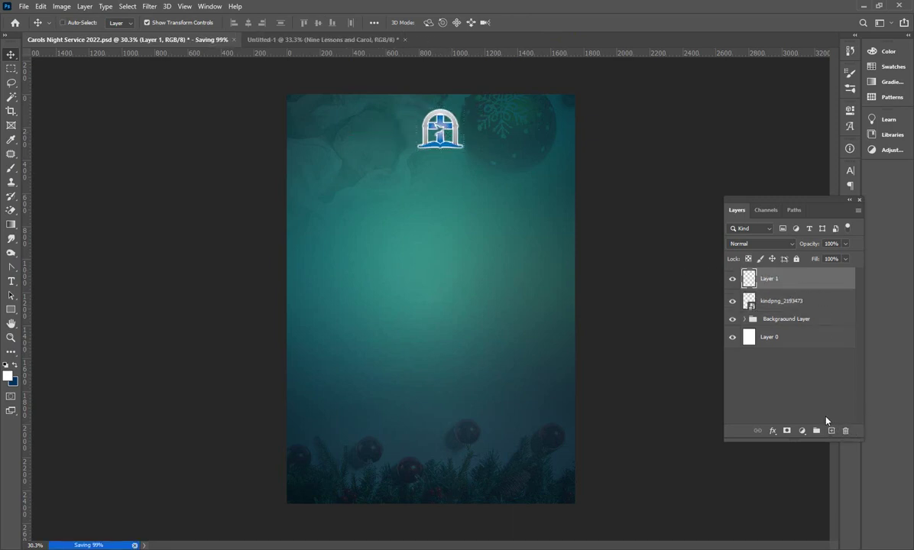
{"action": "left_click", "coordinate": [13, 282]}
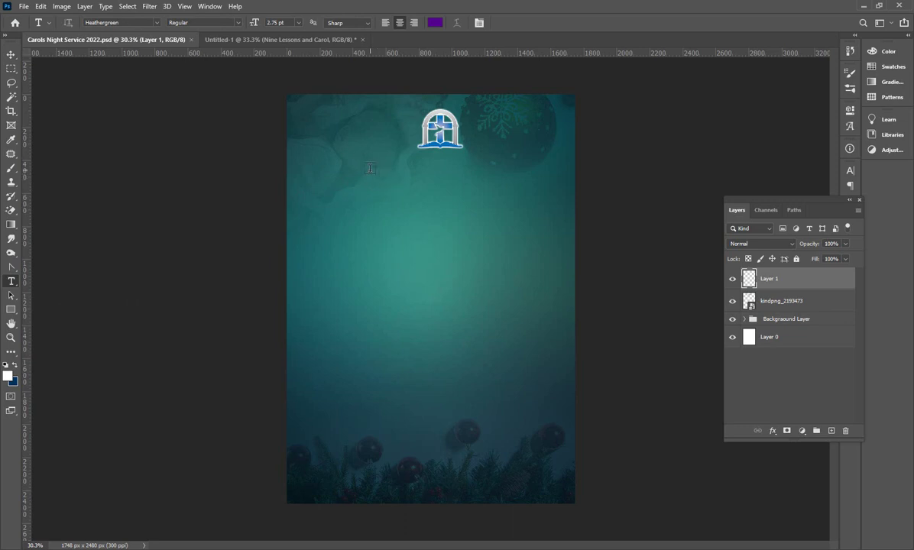
{"action": "left_click", "coordinate": [370, 169]}
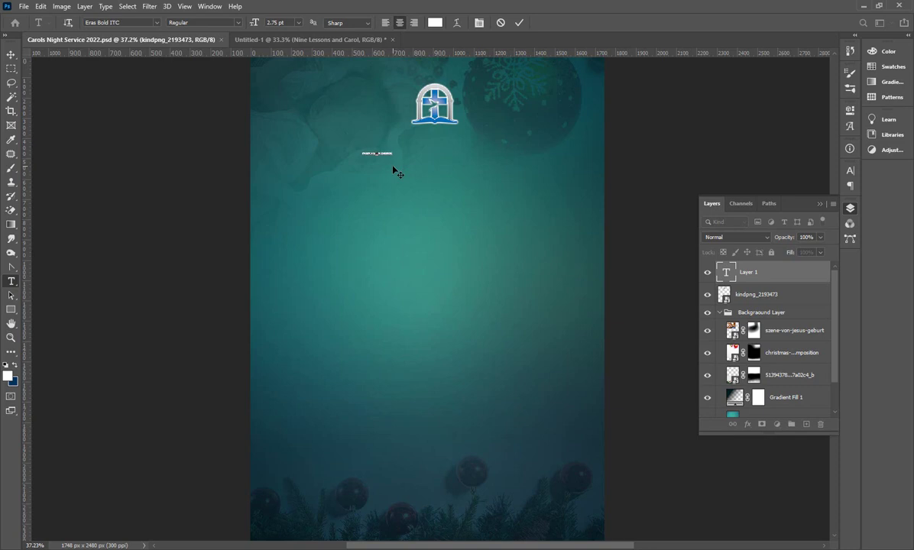
{"action": "left_click", "coordinate": [520, 22]}
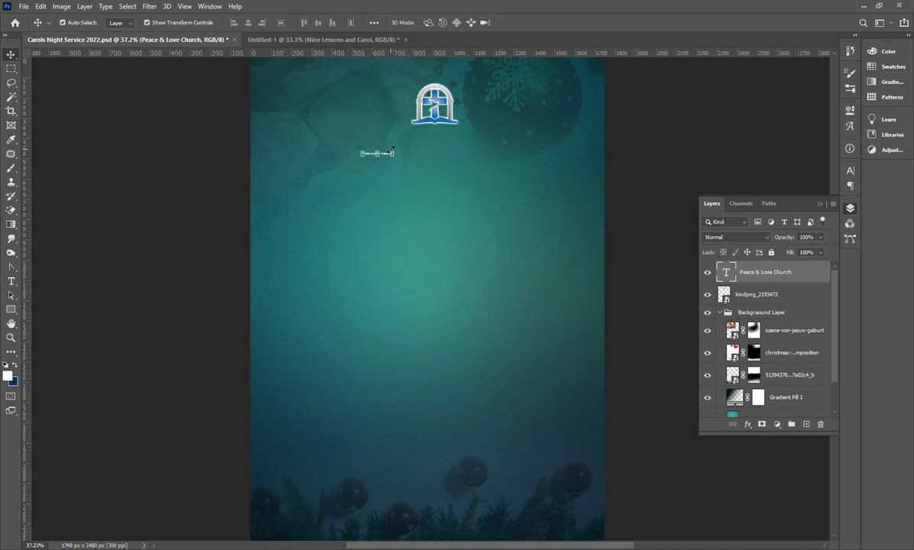
Enlarge the church name to about 517%, position it beneath the logo and save the document
{"action": "left_click_drag", "start_coordinate": [393, 152], "coordinate": [514, 114]}
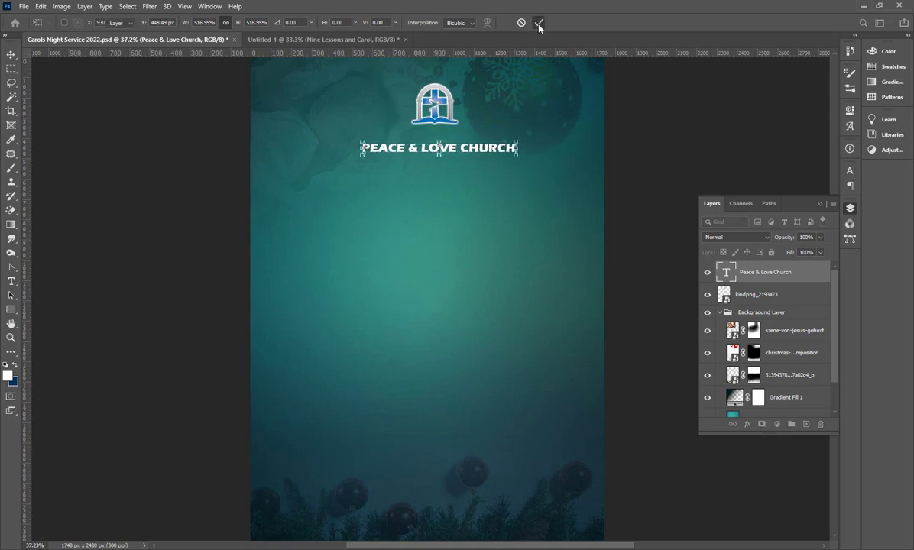
{"action": "left_click", "coordinate": [539, 23]}
{"action": "left_click", "coordinate": [451, 197]}
{"action": "key", "text": "ctrl+s"}
{"action": "left_click", "coordinate": [449, 152]}
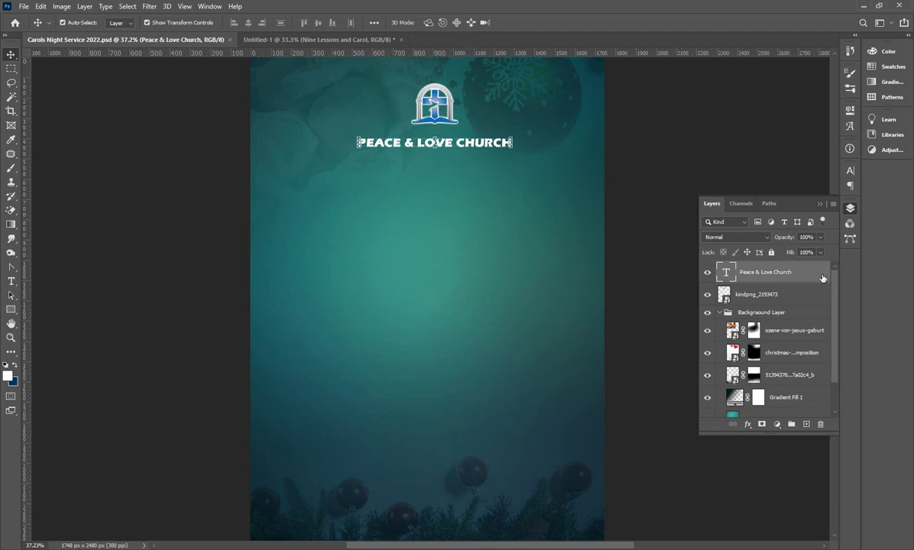
Show the character settings and scale the church name text up slightly to about 16.39 pt
{"action": "left_click", "coordinate": [850, 171]}
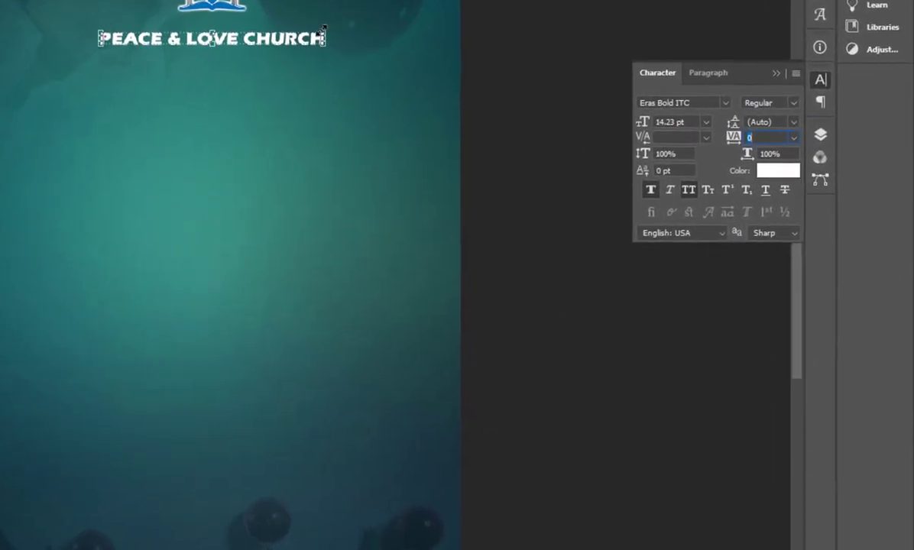
{"action": "left_click_drag", "start_coordinate": [324, 30], "coordinate": [355, 19]}
{"action": "key", "text": "Return"}
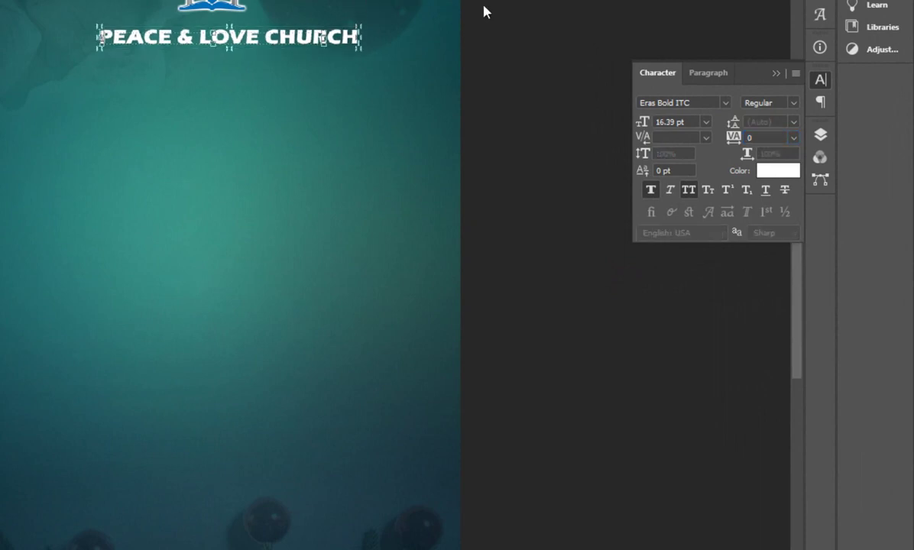
{"action": "left_click", "coordinate": [642, 121]}
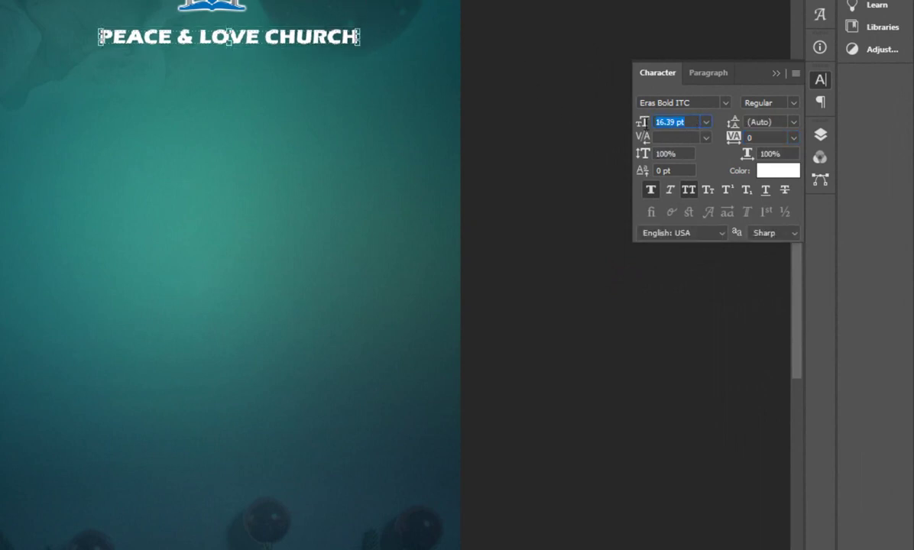
{"action": "key", "text": "Right"}
{"action": "left_click", "coordinate": [319, 2]}
{"action": "left_click", "coordinate": [271, 33]}
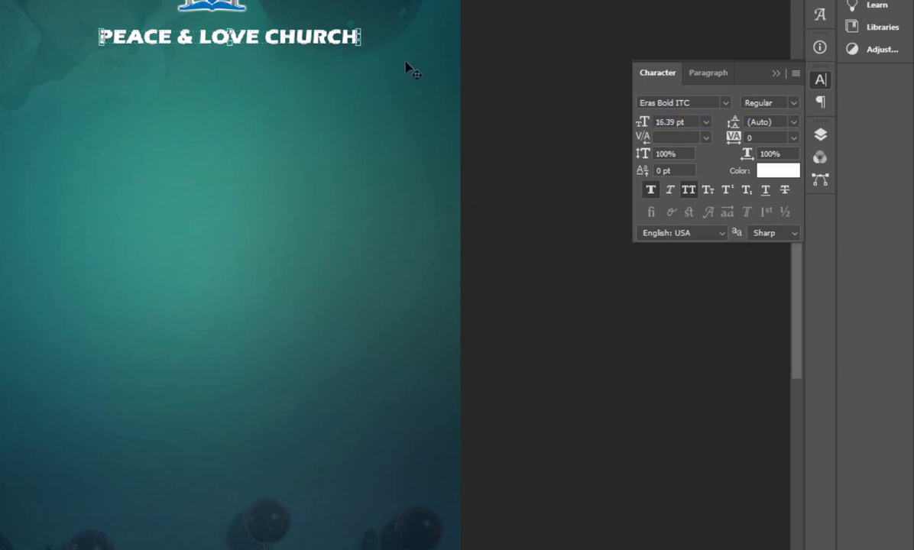
Set the church name's font size to 17 pt
{"action": "left_click", "coordinate": [666, 121]}
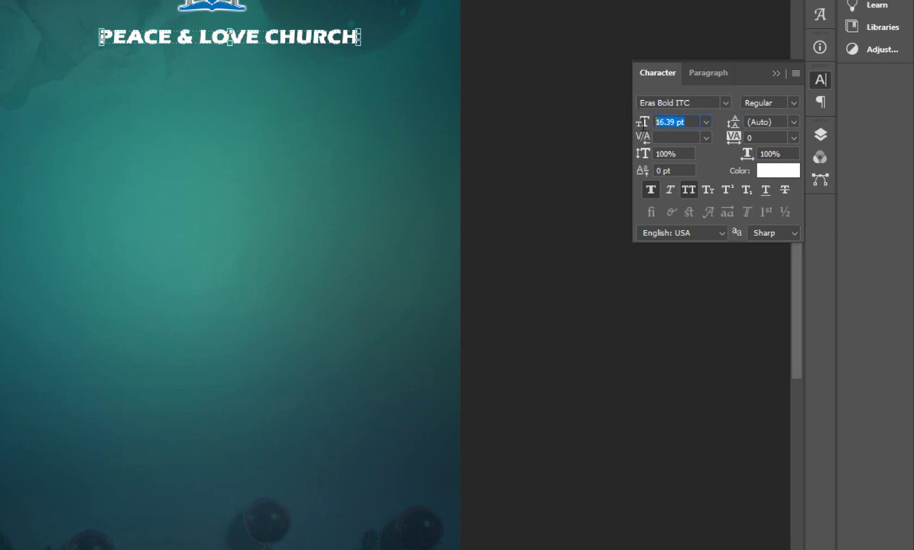
{"action": "left_click", "coordinate": [641, 128]}
{"action": "type", "text": "17"}
{"action": "key", "text": "Return"}
{"action": "left_click", "coordinate": [234, 115]}
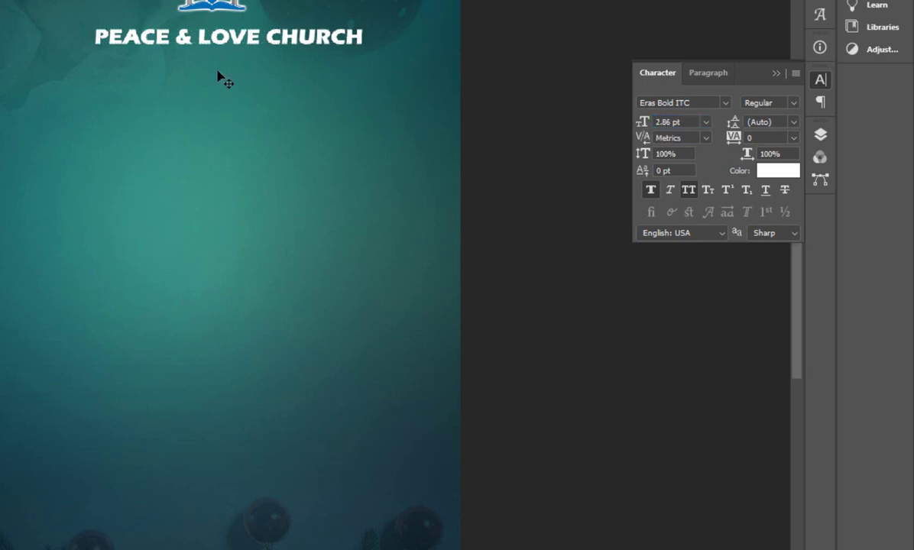
Centre the church name closely beneath the logo and save the document
{"action": "left_click_drag", "start_coordinate": [232, 38], "coordinate": [213, 30]}
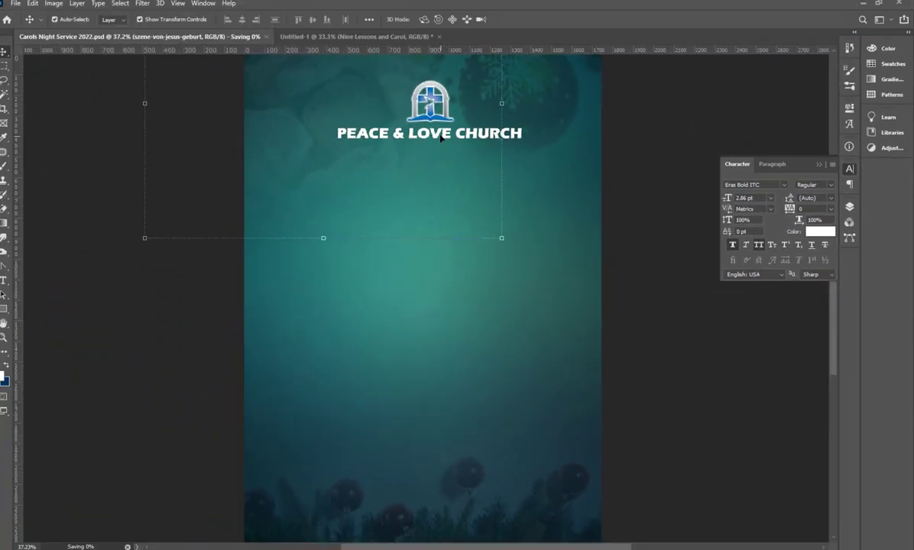
{"action": "left_click", "coordinate": [222, 32]}
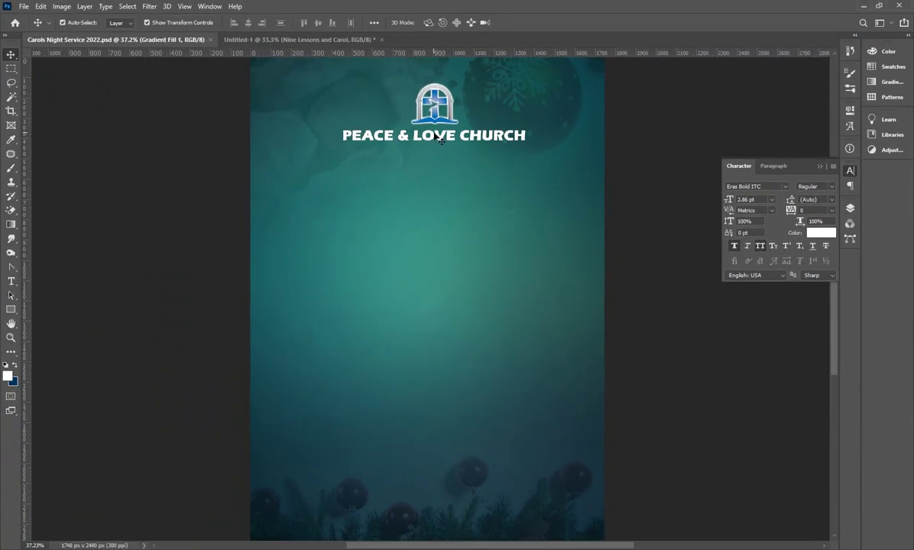
{"action": "left_click", "coordinate": [440, 138]}
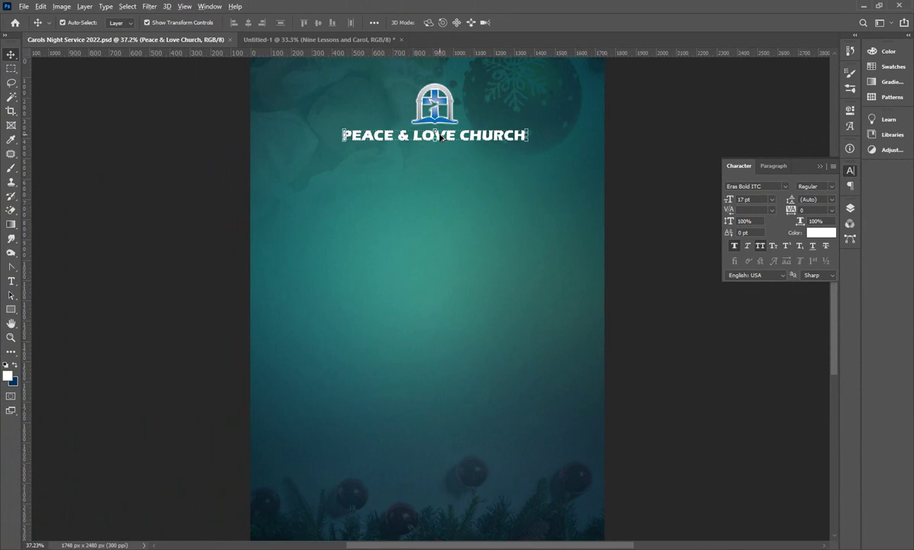
{"action": "key", "text": "Up"}
Duplicate the church name directly below itself, save, and replace the copy's text with INTERNATIONAL
{"action": "left_click_drag", "start_coordinate": [441, 139], "coordinate": [440, 154]}
{"action": "key", "text": "ctrl+s"}
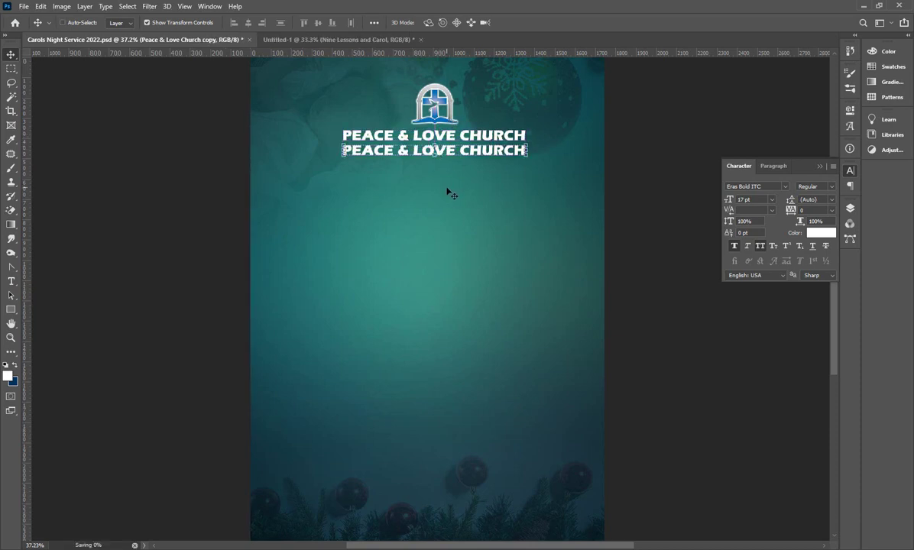
{"action": "key", "text": "t"}
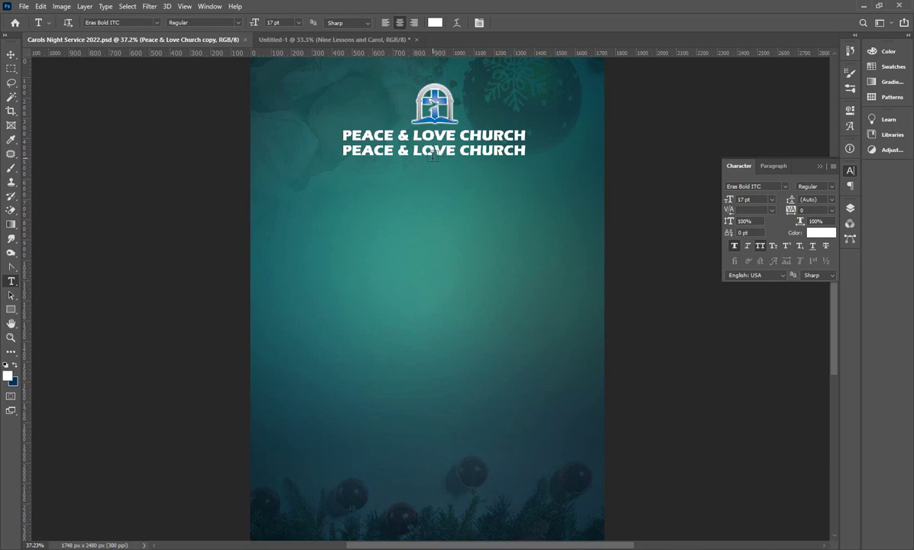
{"action": "triple_click", "coordinate": [433, 153]}
{"action": "left_click", "coordinate": [433, 151]}
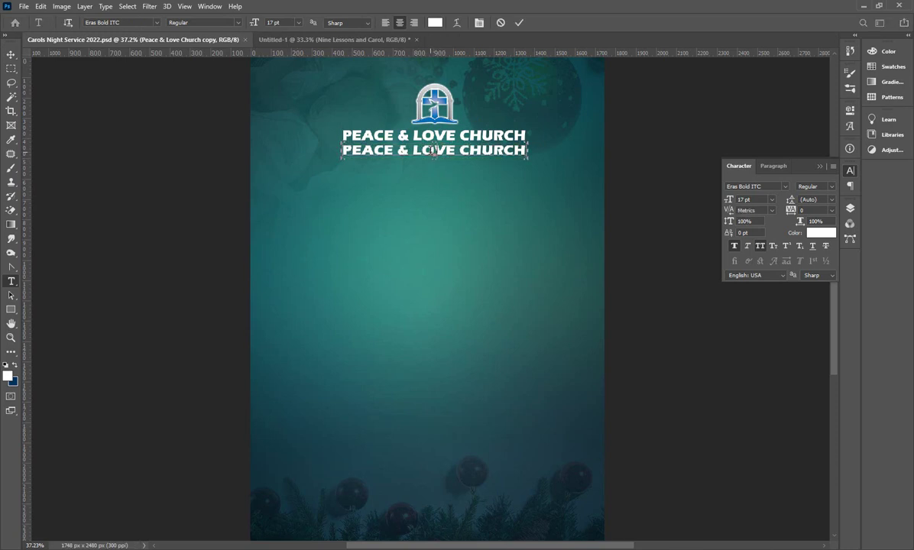
{"action": "type", "text": "INTERNATIO"}
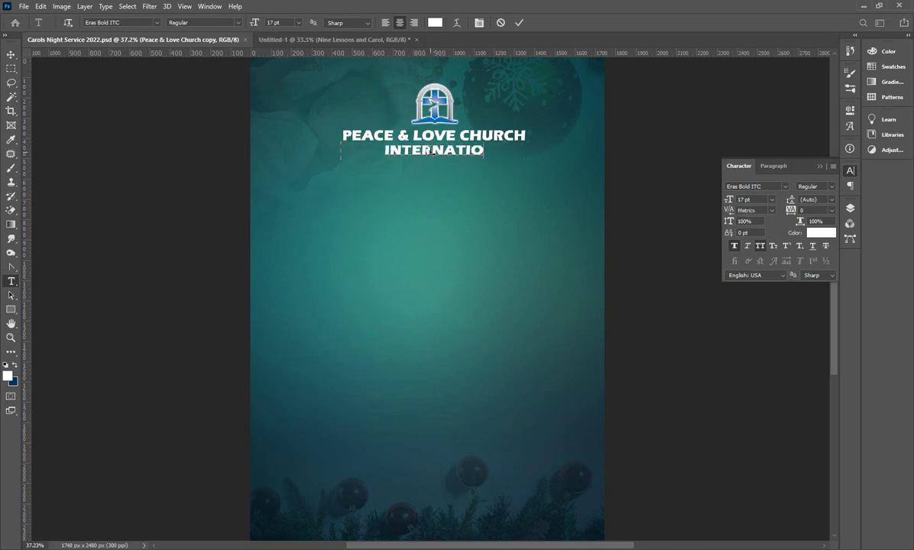
{"action": "type", "text": "NAL"}
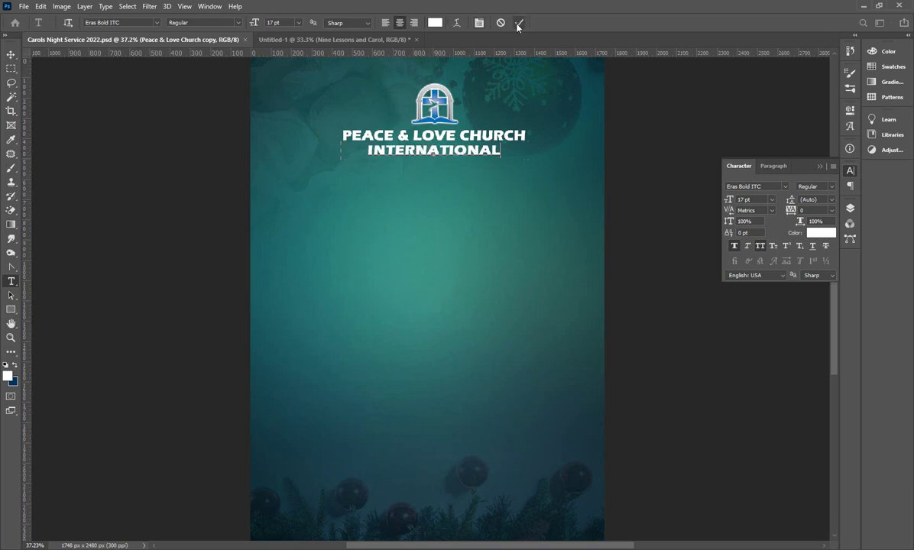
{"action": "left_click", "coordinate": [518, 24]}
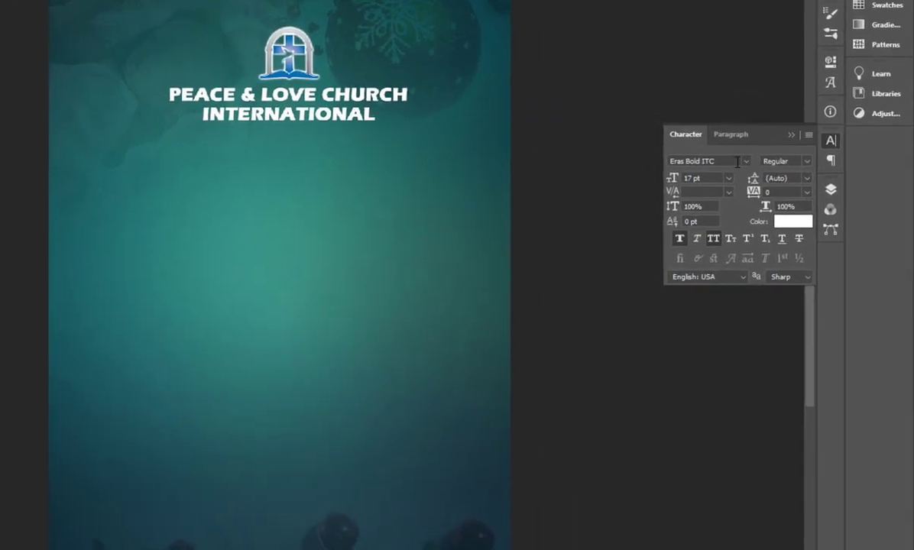
Set the INTERNATIONAL line to Arial Regular with faux italic on and faux bold off
{"action": "left_click", "coordinate": [746, 162]}
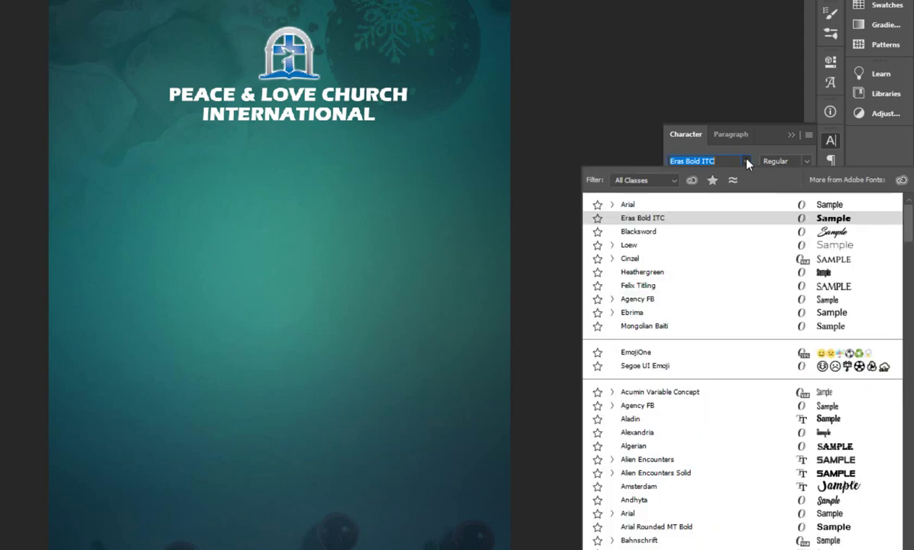
{"action": "type", "text": "Arial"}
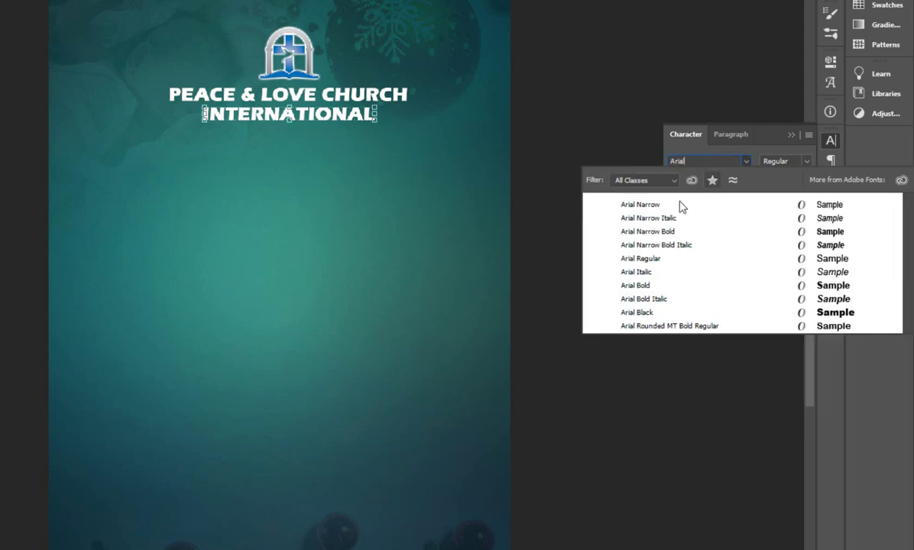
{"action": "left_click", "coordinate": [657, 259]}
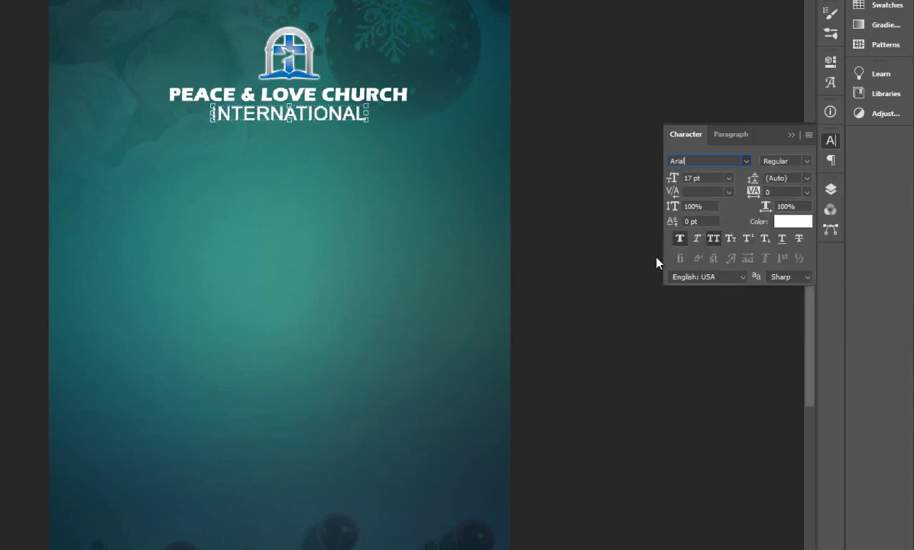
{"action": "left_click", "coordinate": [697, 239]}
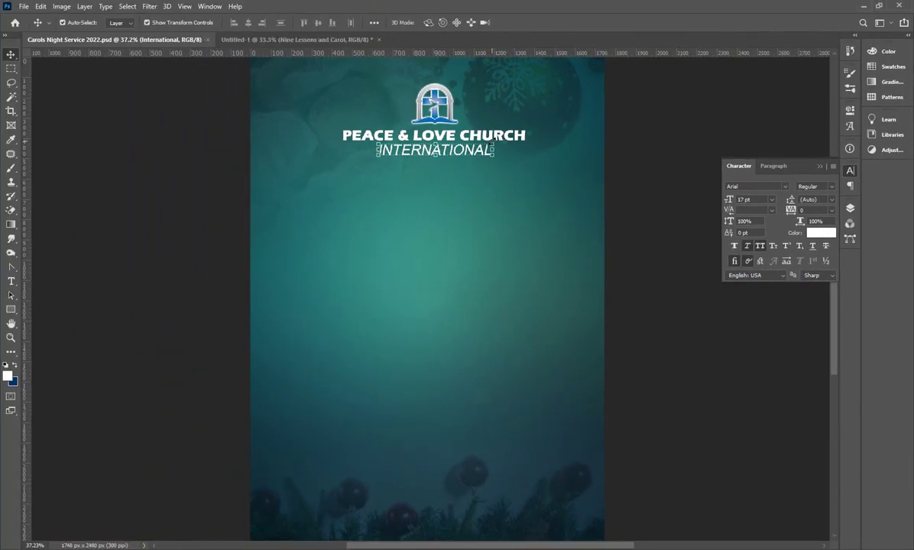
Scale the INTERNATIONAL line down to about 11.21 pt beneath the church name and save
{"action": "left_click_drag", "start_coordinate": [492, 155], "coordinate": [447, 154]}
{"action": "left_click", "coordinate": [539, 22]}
{"action": "key", "text": "ctrl+s"}
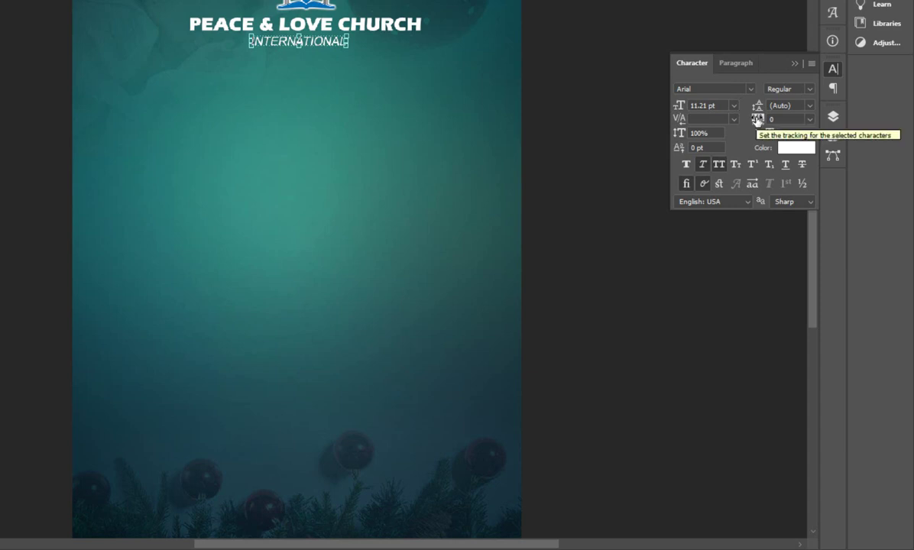
Set the INTERNATIONAL line's tracking to 860, centre the line under the church name and save the document
{"action": "left_click_drag", "start_coordinate": [757, 121], "coordinate": [789, 119]}
{"action": "key", "text": "Return"}
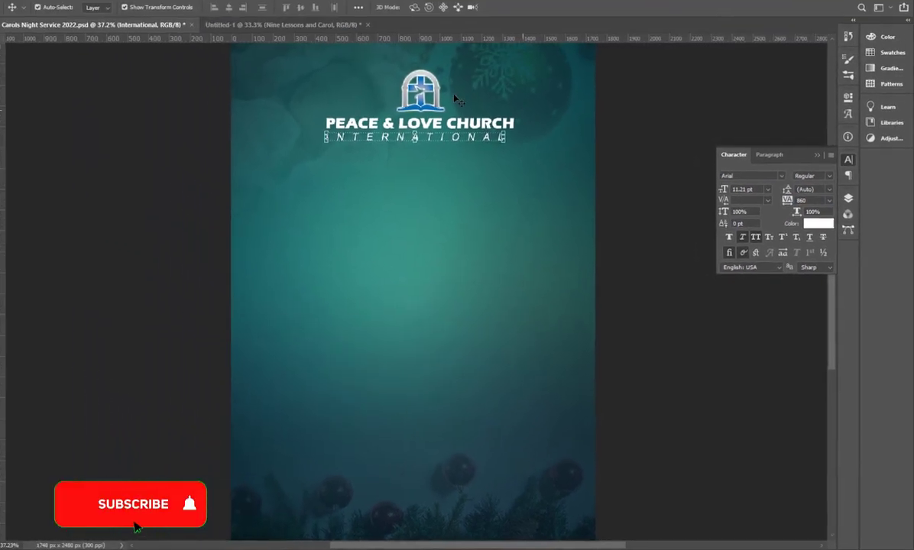
{"action": "key", "text": "ctrl+s"}
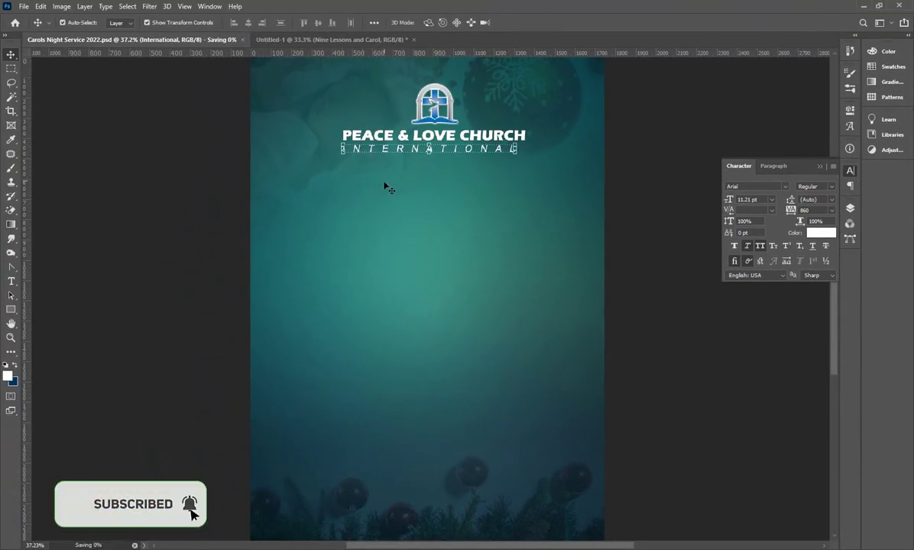
{"action": "left_click", "coordinate": [386, 165]}
{"action": "left_click_drag", "start_coordinate": [387, 150], "coordinate": [390, 150]}
{"action": "key", "text": "ctrl+s"}
{"action": "key", "text": "ctrl+0"}
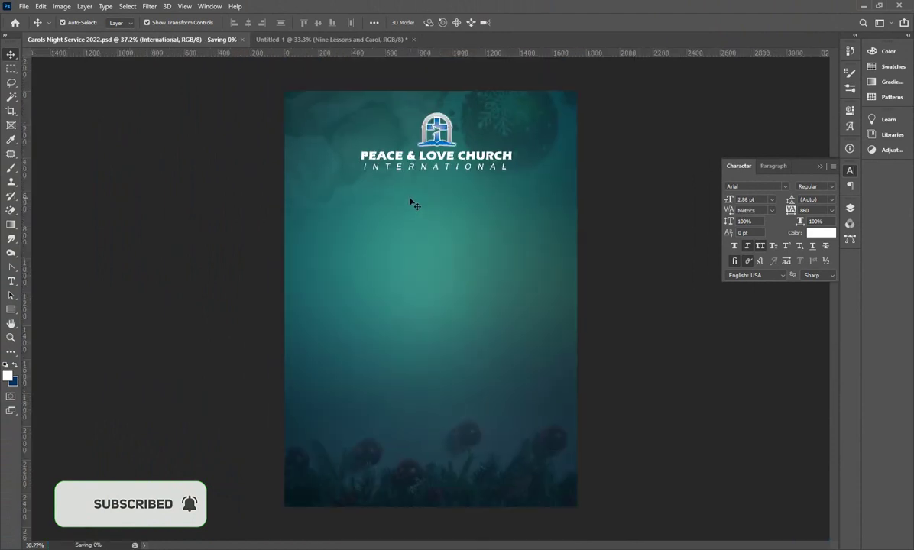
{"action": "left_click", "coordinate": [409, 200]}
Duplicate the INTERNATIONAL line a short distance straight below itself and save the document
{"action": "scroll", "coordinate": [413, 158], "scroll_direction": "up", "scroll_amount": 1}
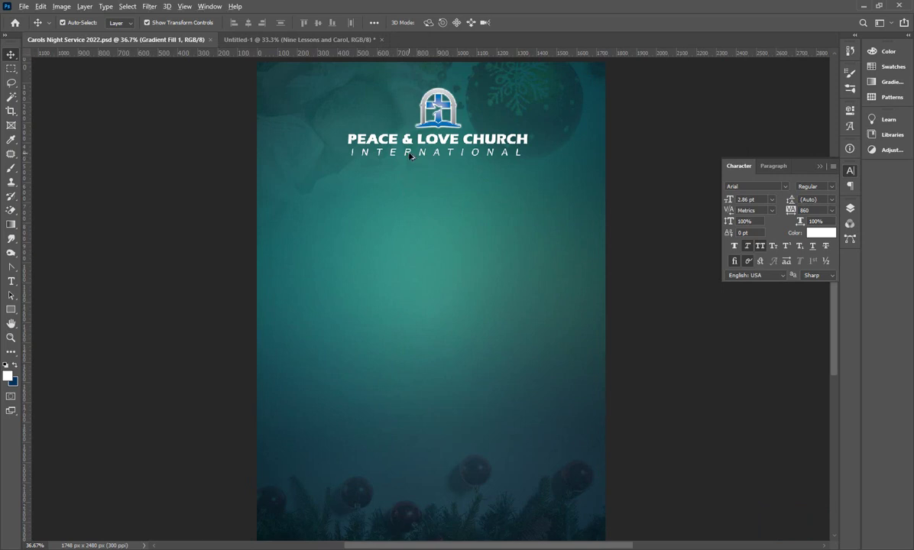
{"action": "left_click_drag", "start_coordinate": [411, 156], "coordinate": [408, 199]}
{"action": "key", "text": "ctrl+s"}
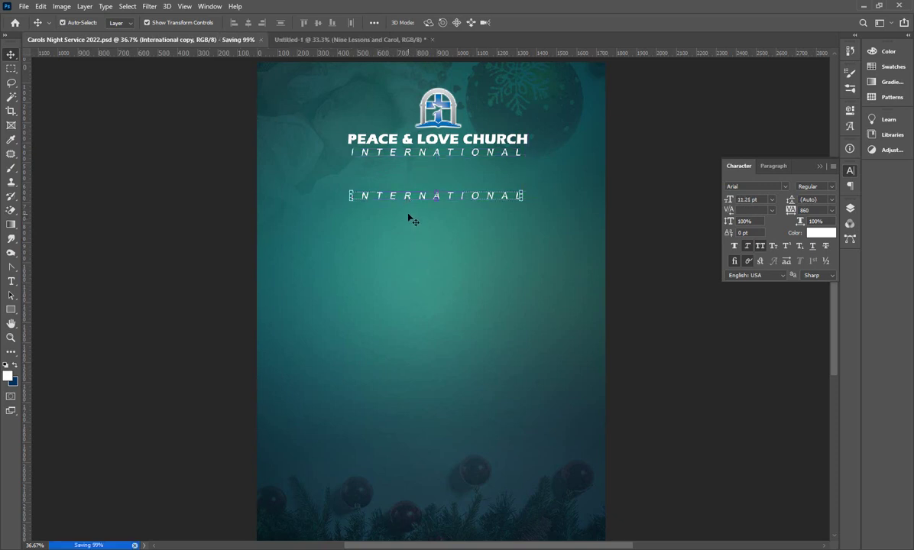
Replace the text of the lower INTERNATIONAL copy with Presents and commit the edit
{"action": "key", "text": "t"}
{"action": "left_click", "coordinate": [404, 196]}
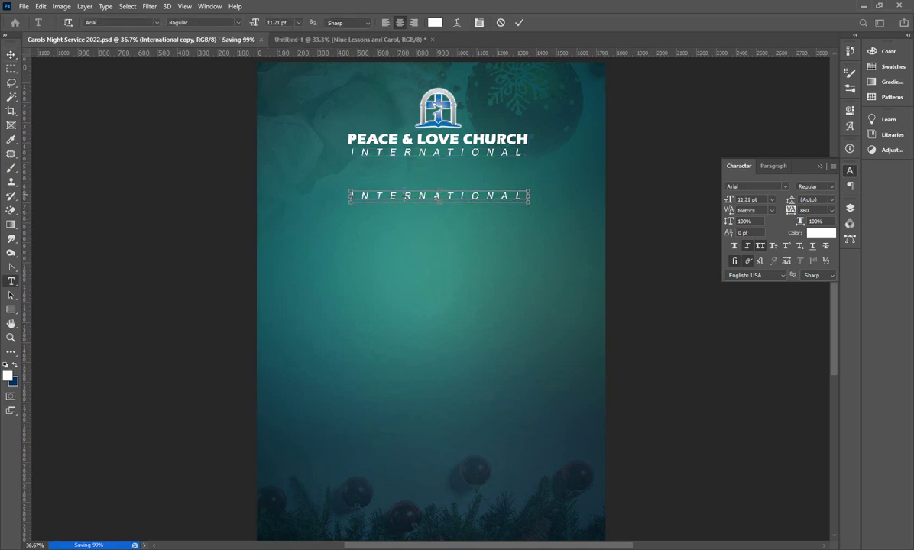
{"action": "key", "text": "ctrl+a"}
{"action": "key", "text": "BackSpace"}
{"action": "type", "text": "PRES"}
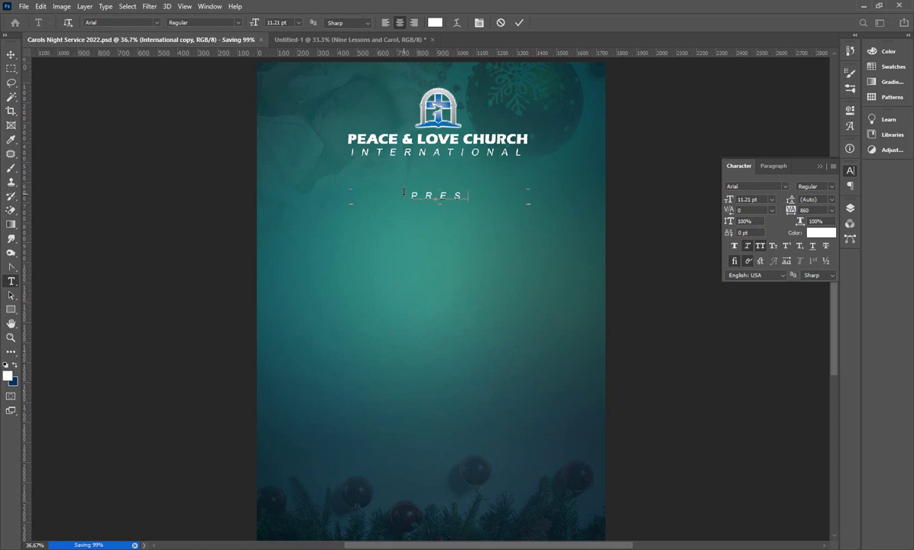
{"action": "type", "text": "ENTS"}
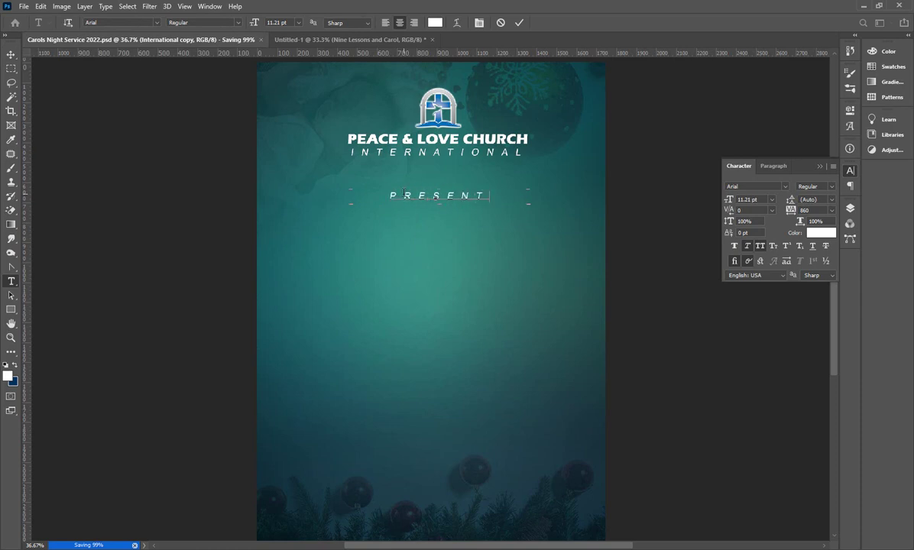
{"action": "left_click", "coordinate": [520, 22]}
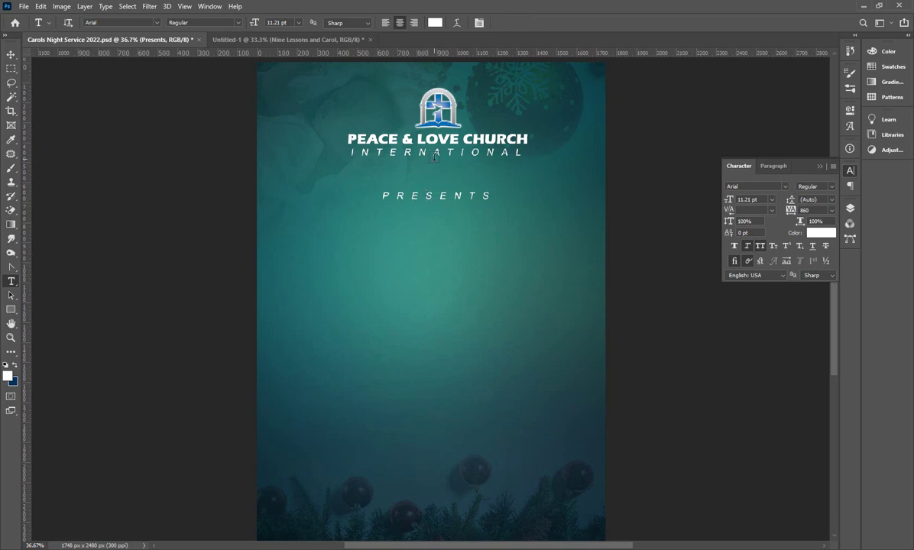
{"action": "left_click", "coordinate": [11, 54]}
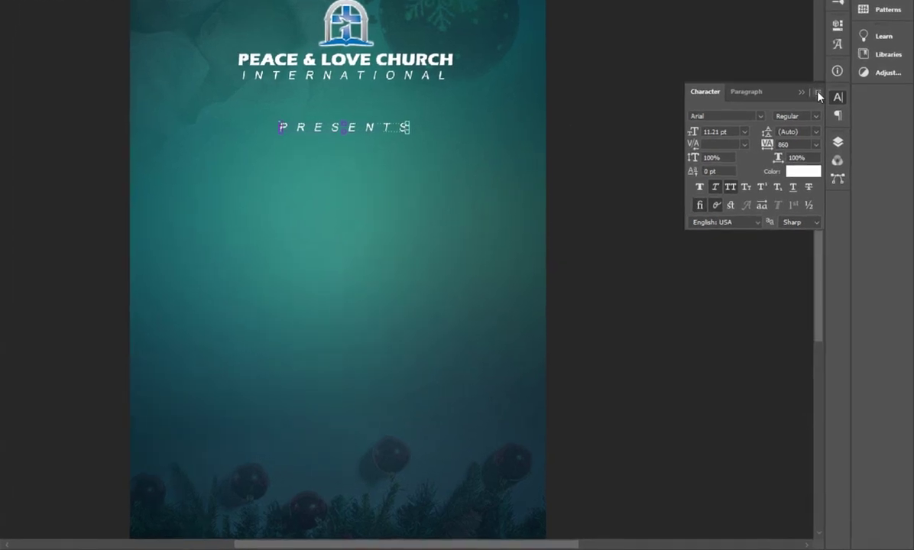
Reset the Presents line's character formatting and set its font to Cinzel Regular
{"action": "left_click", "coordinate": [818, 93]}
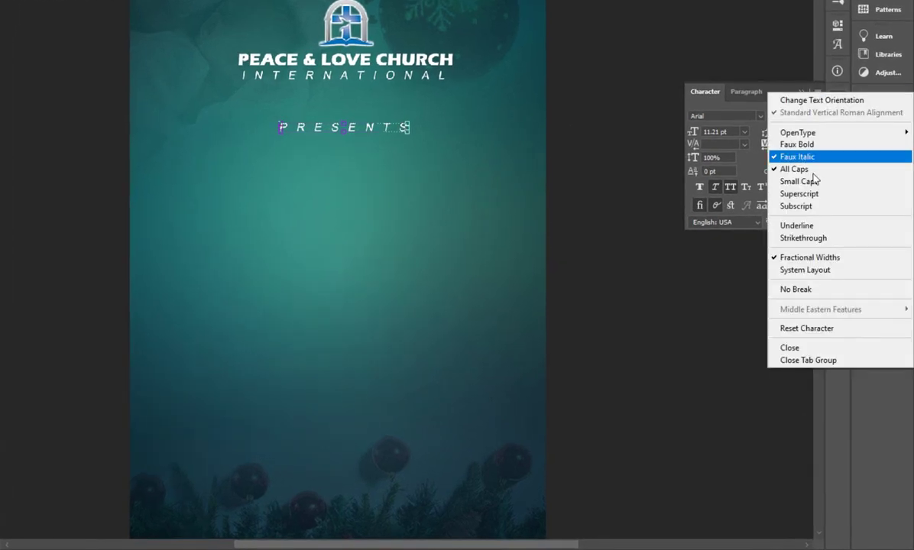
{"action": "left_click", "coordinate": [788, 328]}
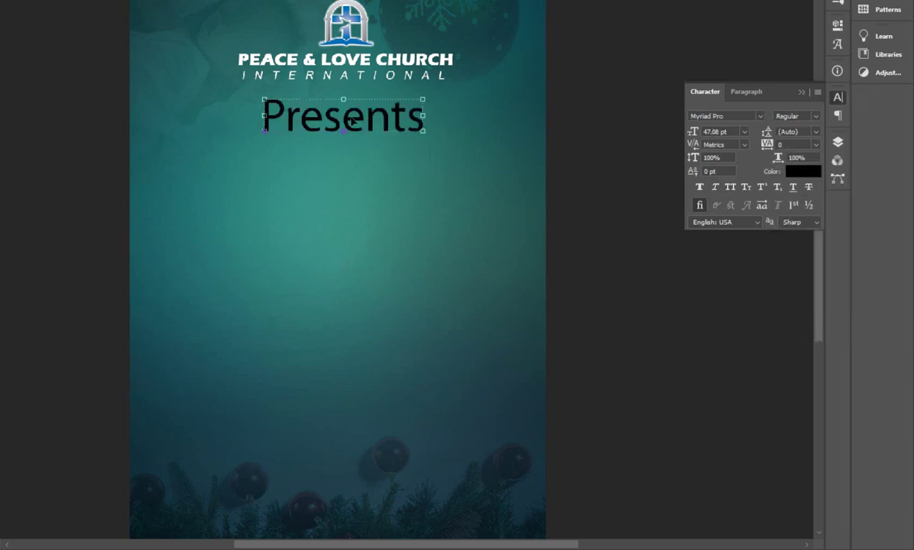
{"action": "scroll", "coordinate": [514, 112], "scroll_direction": "down", "scroll_amount": 1}
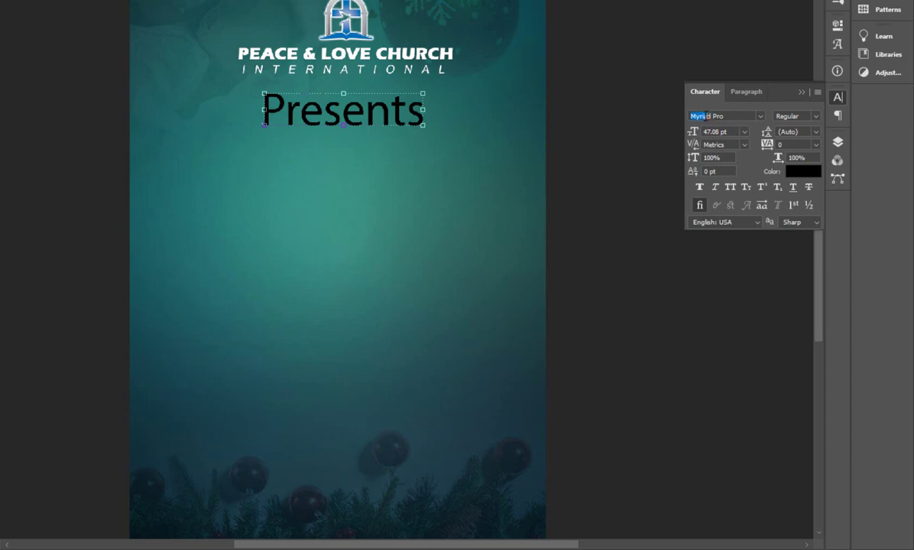
{"action": "left_click_drag", "start_coordinate": [694, 116], "coordinate": [735, 117]}
{"action": "type", "text": "C"}
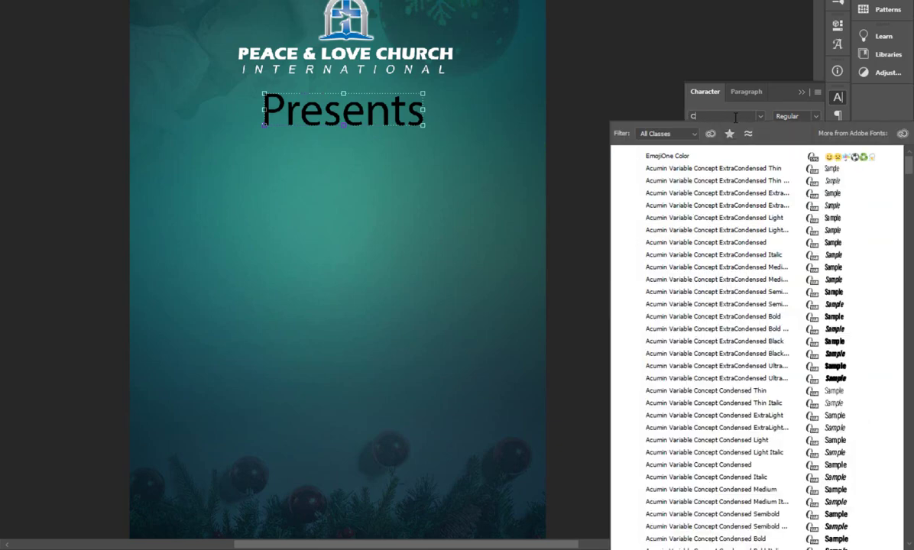
{"action": "type", "text": "inzel"}
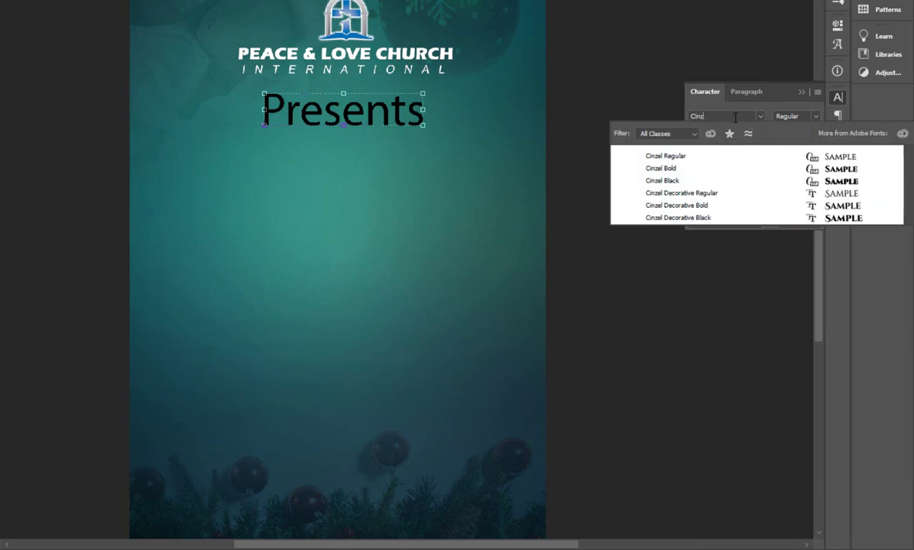
{"action": "left_click", "coordinate": [707, 164]}
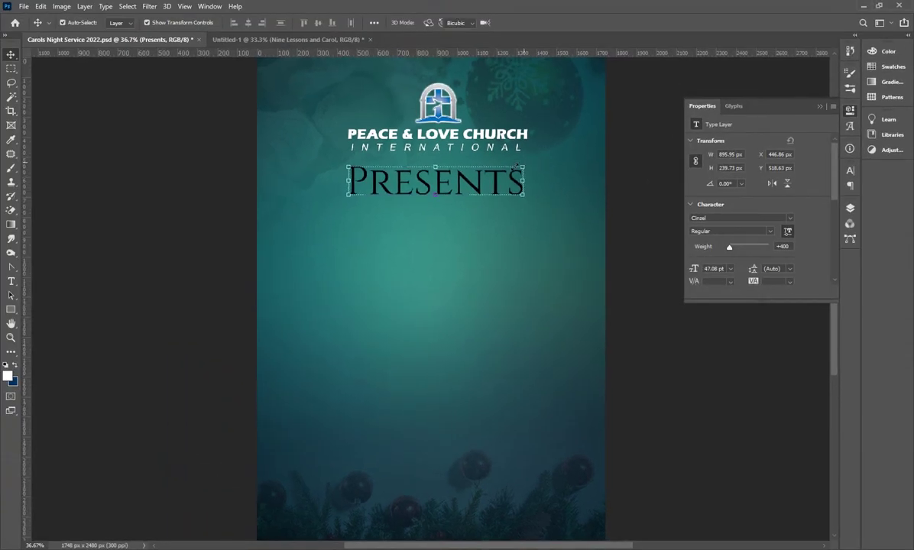
Scale the Presents line down to about 19.71 pt and centre it beneath the church name
{"action": "left_click_drag", "start_coordinate": [526, 161], "coordinate": [422, 188]}
{"action": "left_click", "coordinate": [538, 23]}
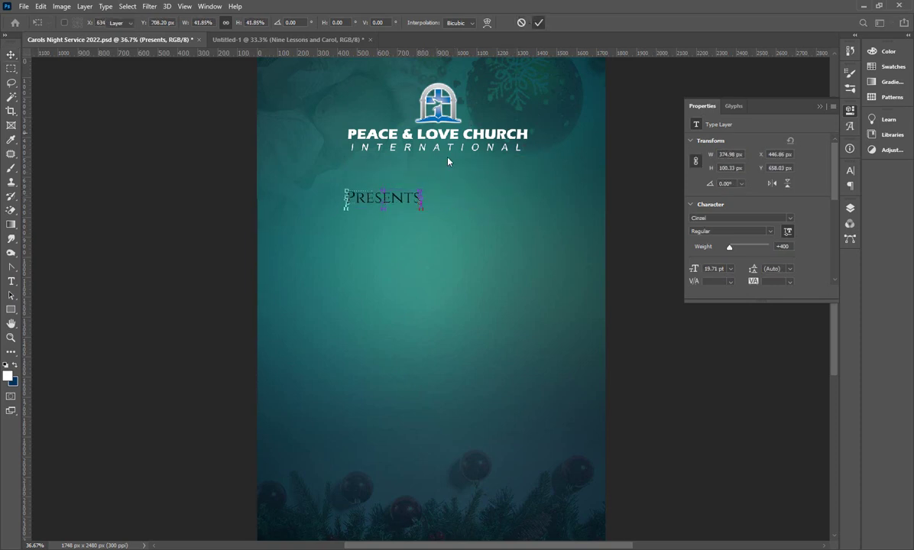
{"action": "left_click_drag", "start_coordinate": [400, 200], "coordinate": [457, 198]}
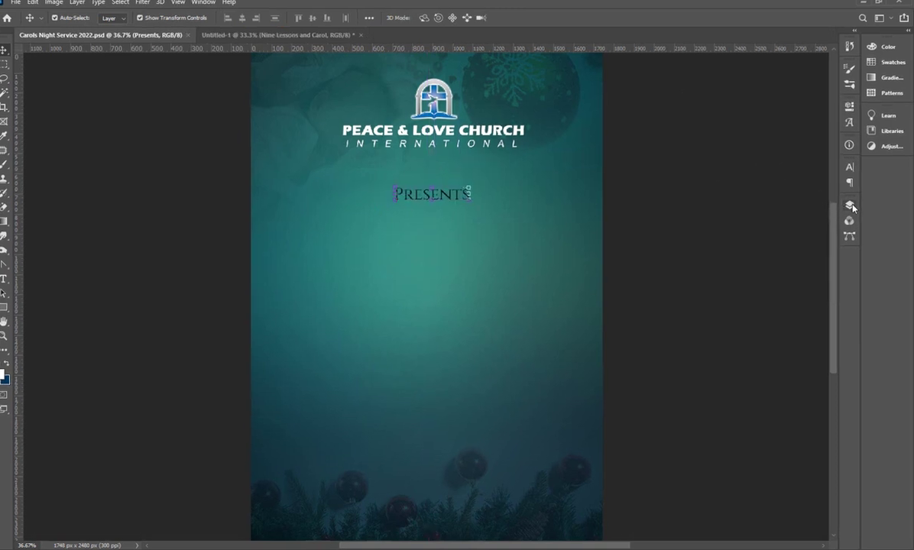
Change the Presents line's text colour to bright yellow, #fff000
{"action": "left_click", "coordinate": [850, 208]}
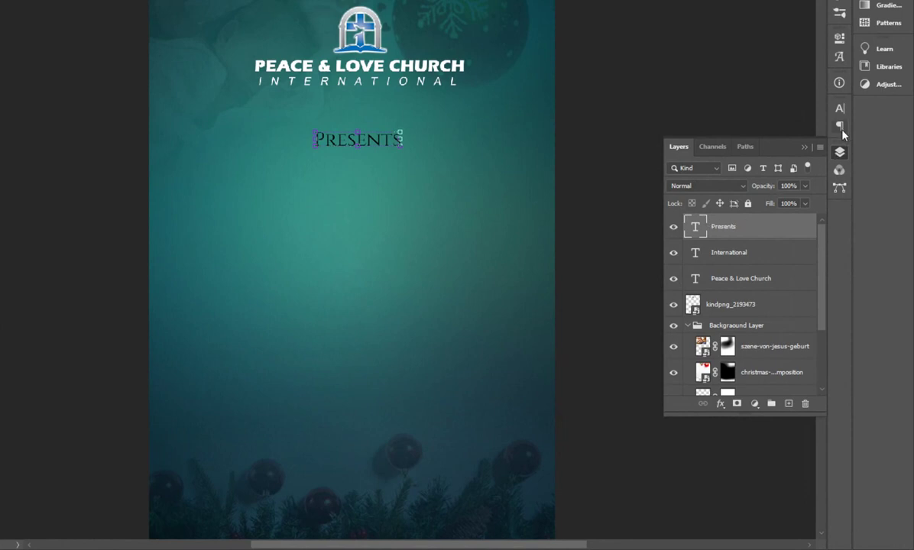
{"action": "left_click", "coordinate": [839, 113]}
{"action": "left_click", "coordinate": [803, 181]}
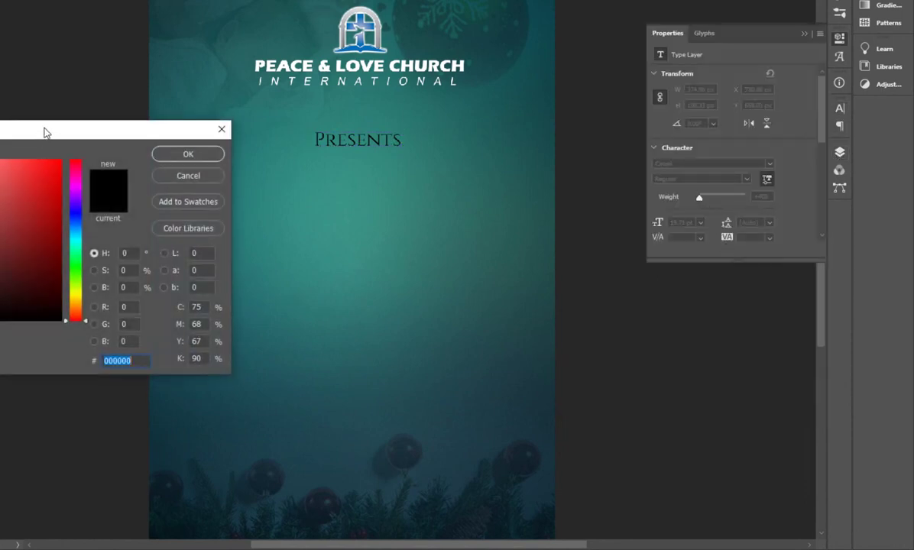
{"action": "left_click_drag", "start_coordinate": [45, 132], "coordinate": [50, 124]}
{"action": "left_click", "coordinate": [73, 285]}
{"action": "left_click_drag", "start_coordinate": [55, 217], "coordinate": [80, 111]}
{"action": "left_click", "coordinate": [207, 136]}
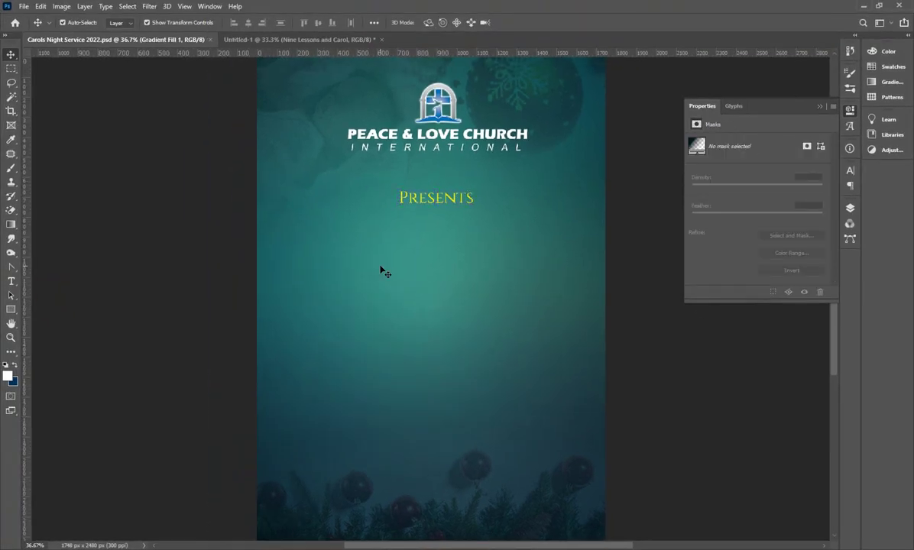
Check the reference flyer, duplicate the Presents line directly below itself in the carols document and save
{"action": "left_click", "coordinate": [293, 40]}
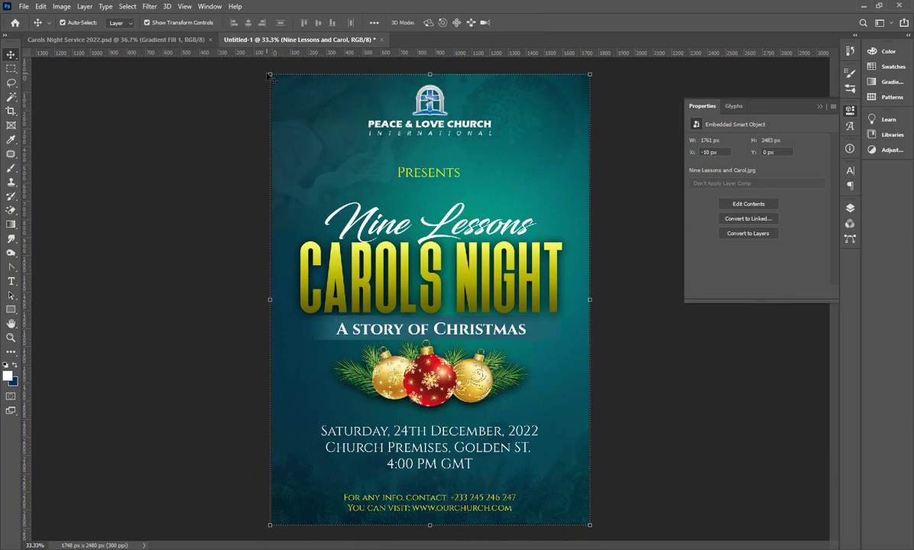
{"action": "left_click", "coordinate": [174, 39]}
{"action": "left_click", "coordinate": [407, 196]}
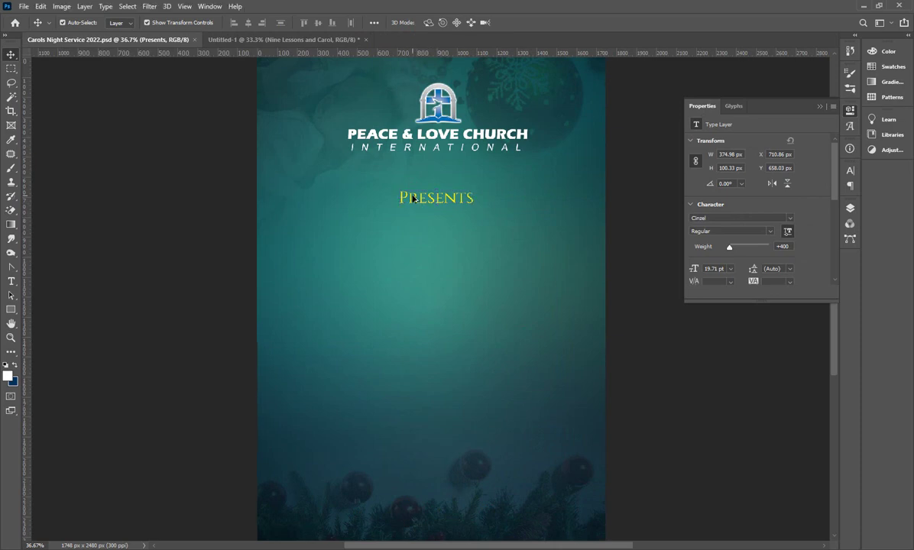
{"action": "left_click_drag", "start_coordinate": [413, 198], "coordinate": [420, 242]}
{"action": "key", "text": "ctrl+s"}
Replace the text of the lower Presents copy with Nine Lesson and commit the edit
{"action": "double_click", "coordinate": [421, 242]}
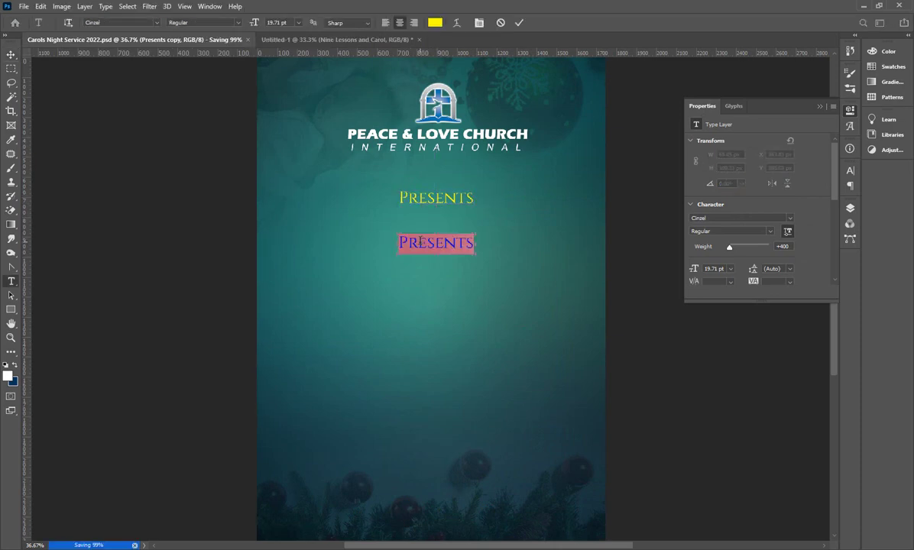
{"action": "type", "text": "Nine Lesson"}
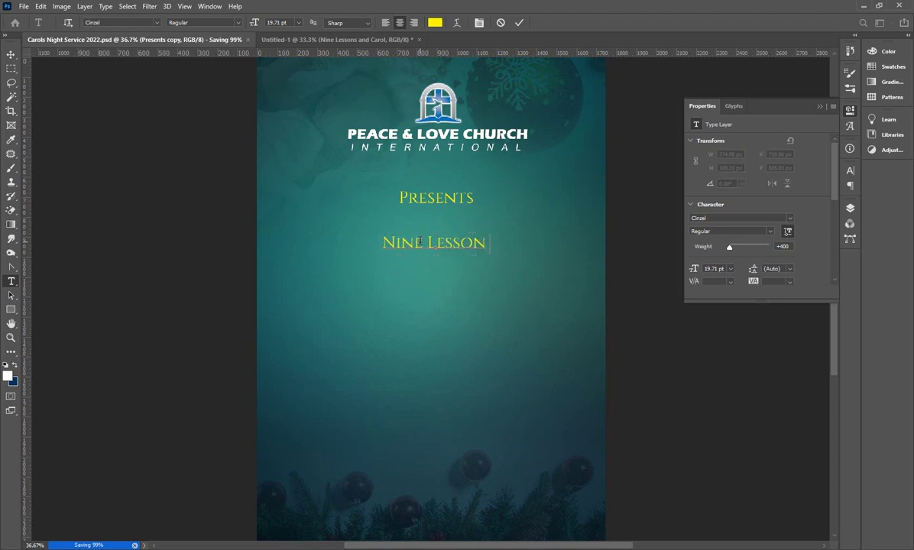
{"action": "left_click", "coordinate": [519, 22]}
{"action": "left_click", "coordinate": [11, 54]}
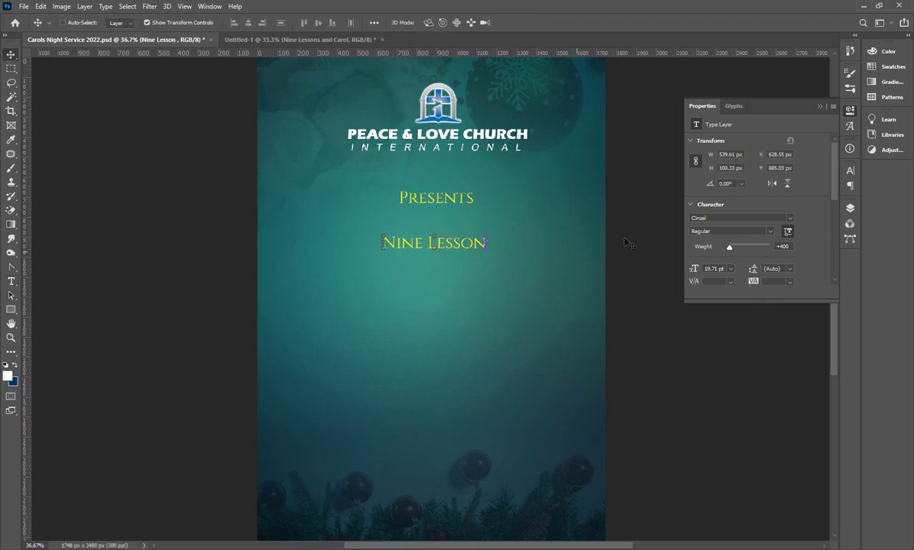
Set the Nine Lesson line's font to Blacksword Regular
{"action": "left_click", "coordinate": [819, 107]}
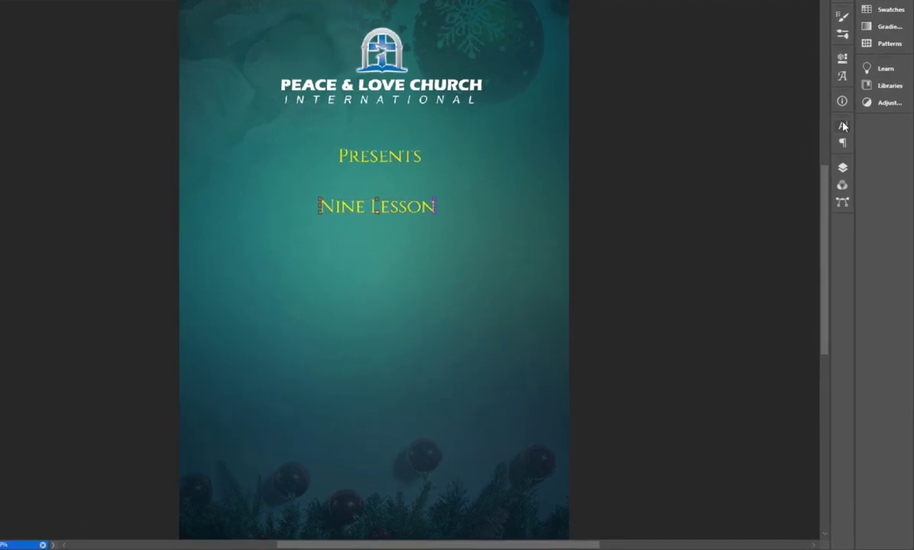
{"action": "left_click", "coordinate": [850, 170]}
{"action": "left_click", "coordinate": [760, 186]}
{"action": "left_click_drag", "start_coordinate": [742, 143], "coordinate": [696, 147]}
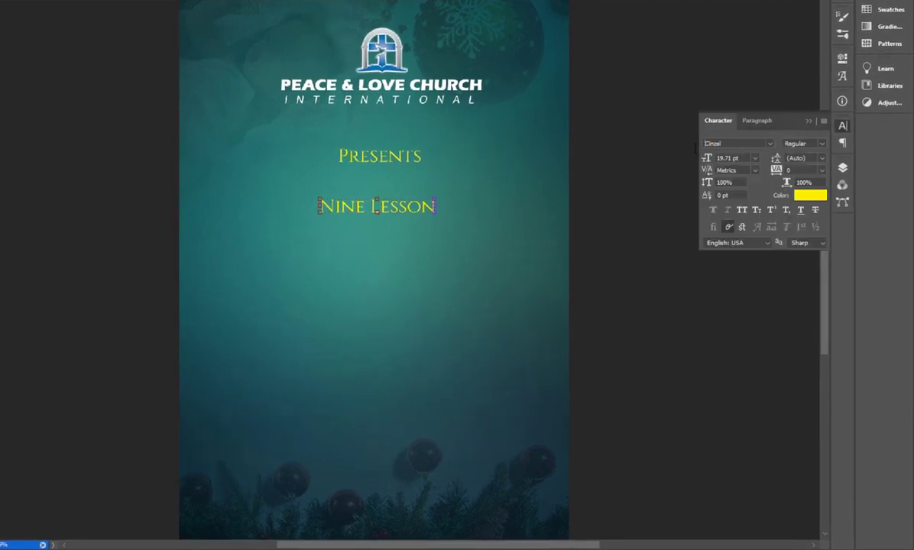
{"action": "left_click", "coordinate": [697, 146]}
{"action": "type", "text": "Blacks"}
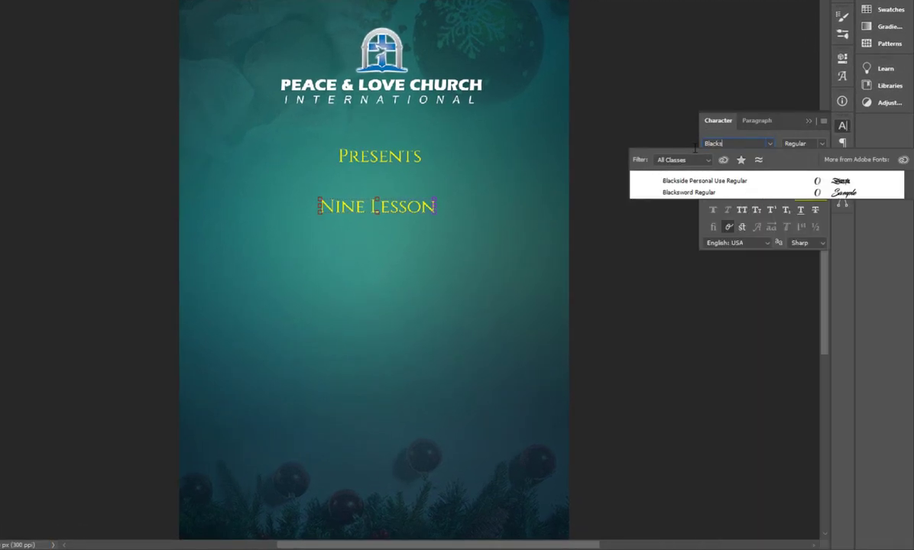
{"action": "type", "text": "owrd"}
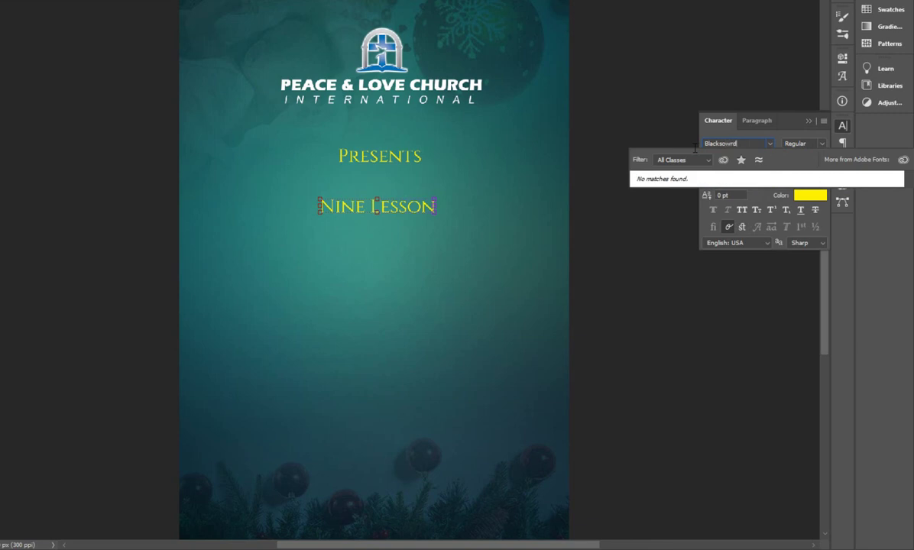
{"action": "key", "text": "BackSpace"}
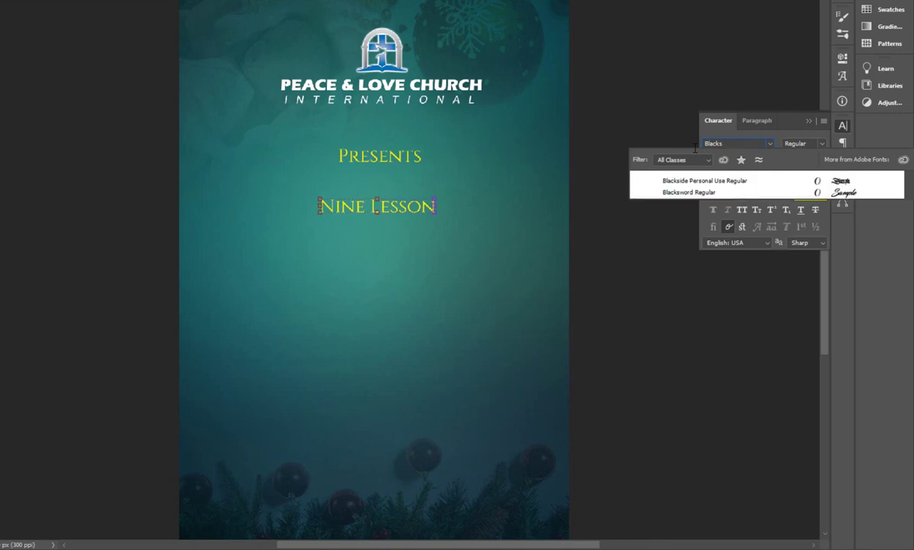
{"action": "type", "text": "word"}
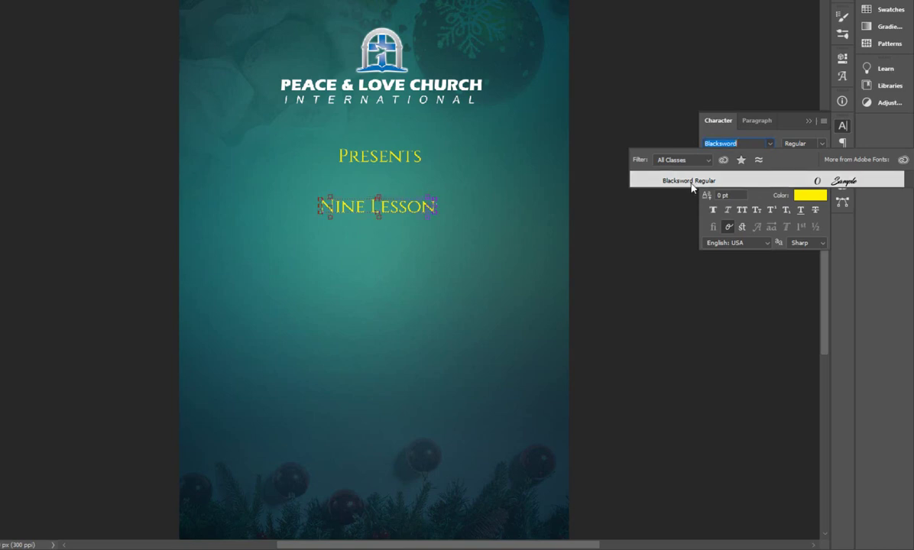
{"action": "key", "text": "Return"}
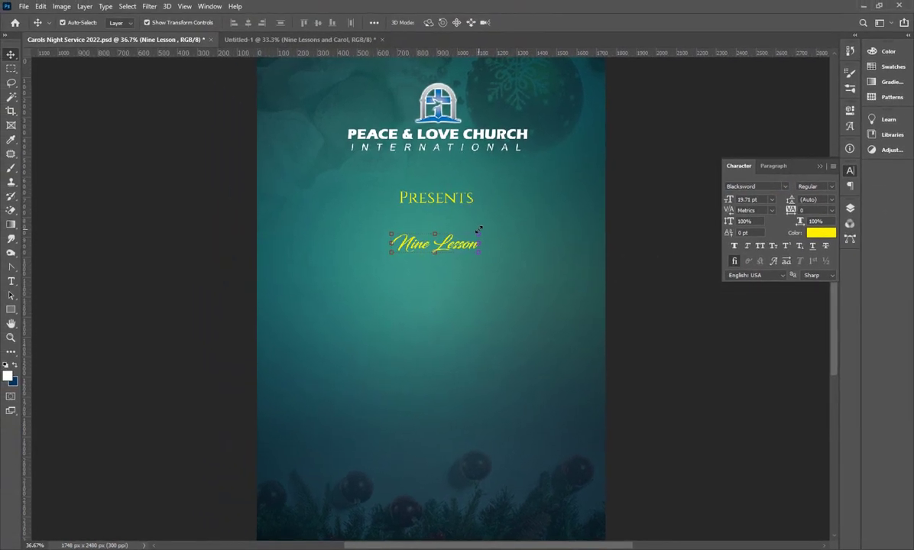
Scale the Nine Lesson line up to about 40.78 pt and change its text colour to white, #ffffff
{"action": "left_click_drag", "start_coordinate": [479, 228], "coordinate": [535, 225]}
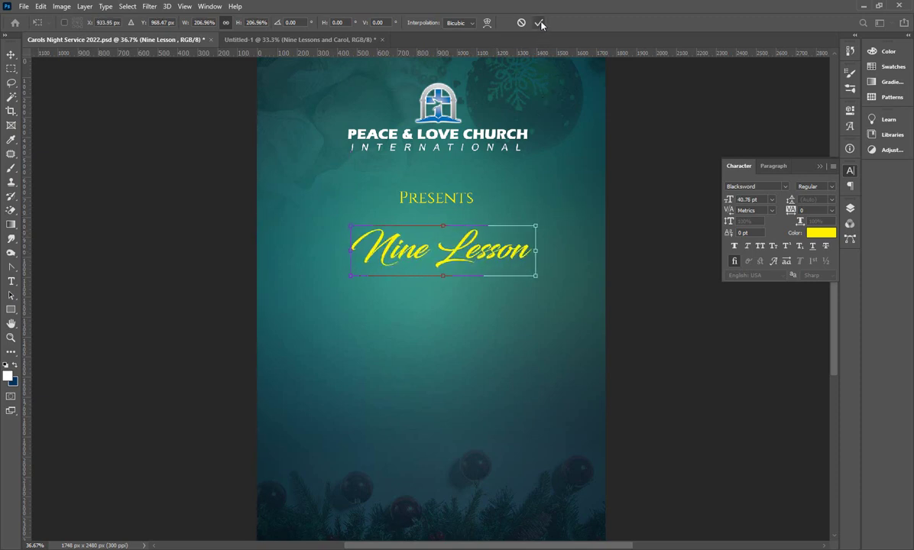
{"action": "left_click", "coordinate": [541, 24]}
{"action": "left_click", "coordinate": [821, 233]}
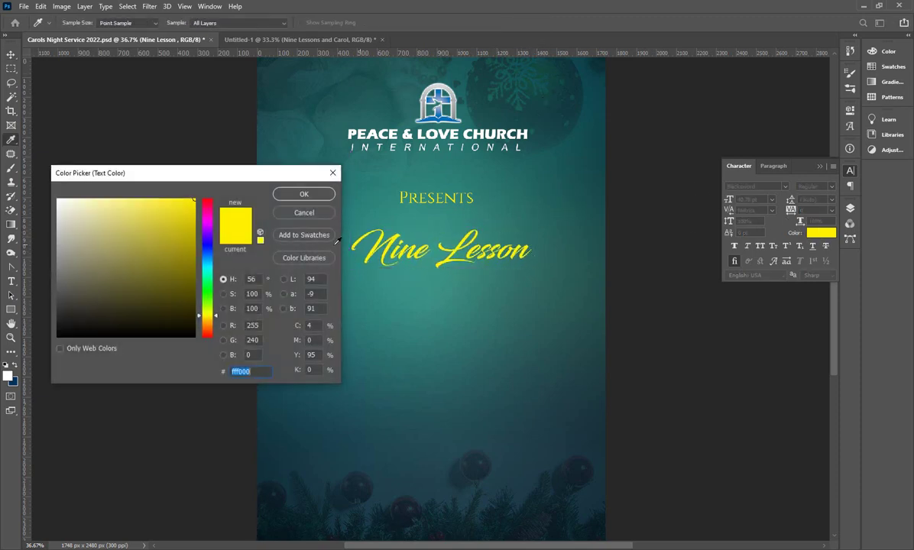
{"action": "left_click", "coordinate": [58, 200]}
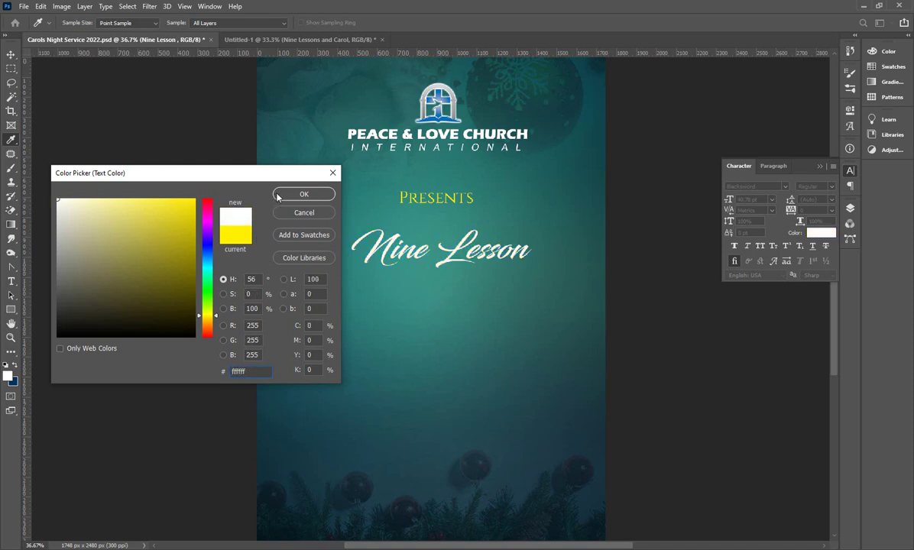
{"action": "left_click", "coordinate": [279, 197]}
Reposition the Nine Lesson line slightly, centre it horizontally on the canvas and save the document
{"action": "key", "text": "v"}
{"action": "key", "text": "ctrl+s"}
{"action": "left_click_drag", "start_coordinate": [467, 258], "coordinate": [451, 263]}
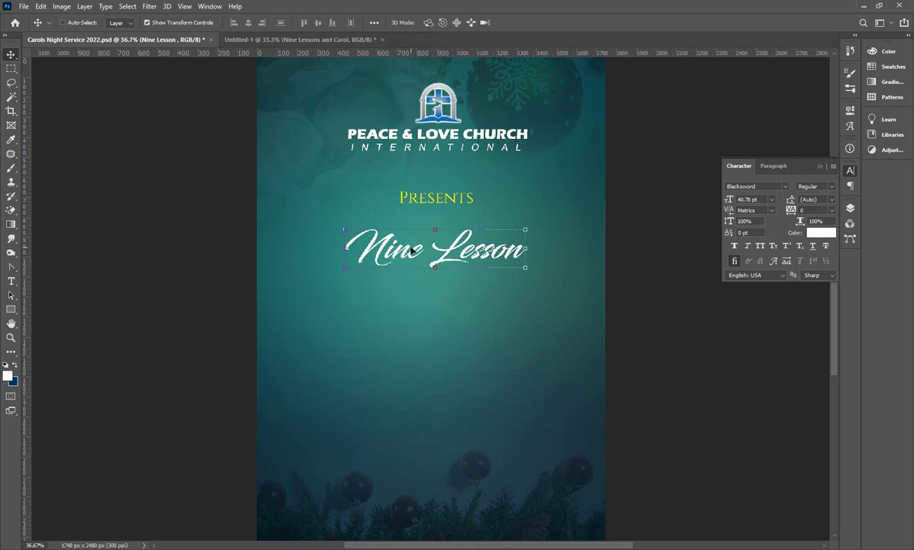
{"action": "key", "text": "ctrl+a"}
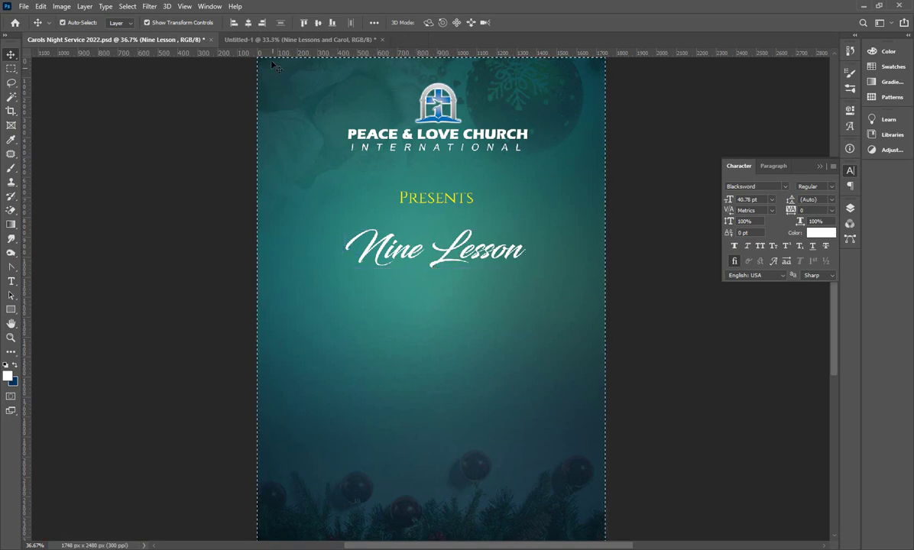
{"action": "left_click", "coordinate": [248, 24]}
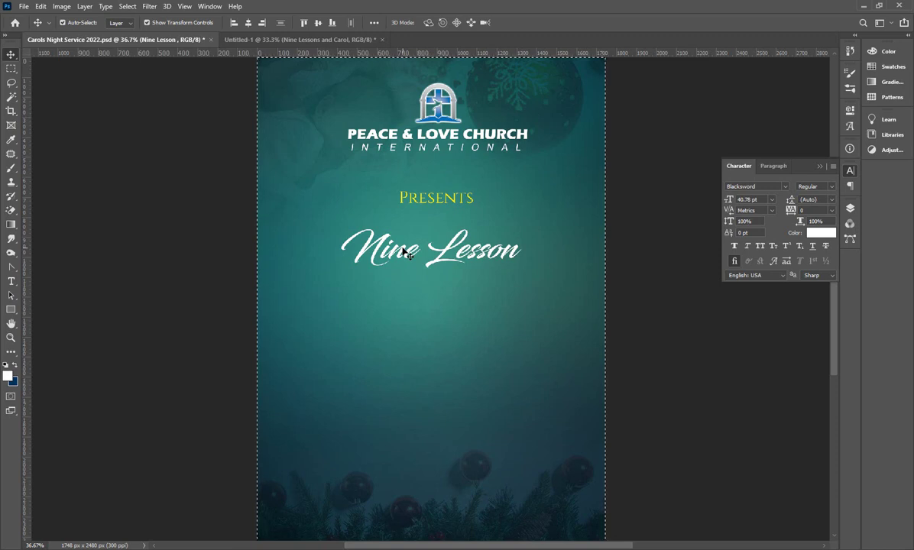
{"action": "key", "text": "ctrl+d"}
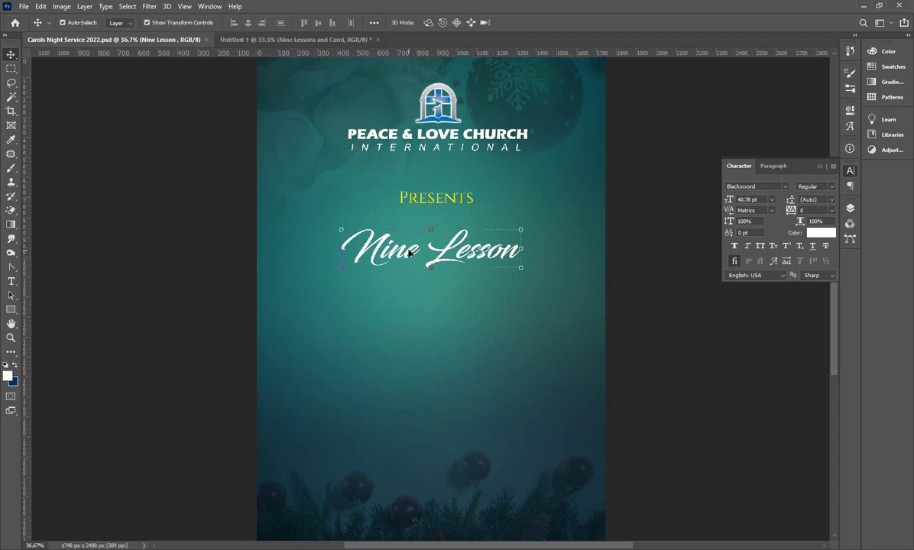
Duplicate the Nine Lesson line directly below itself and replace the copy's text with Carols Night
{"action": "left_click_drag", "start_coordinate": [409, 254], "coordinate": [406, 306]}
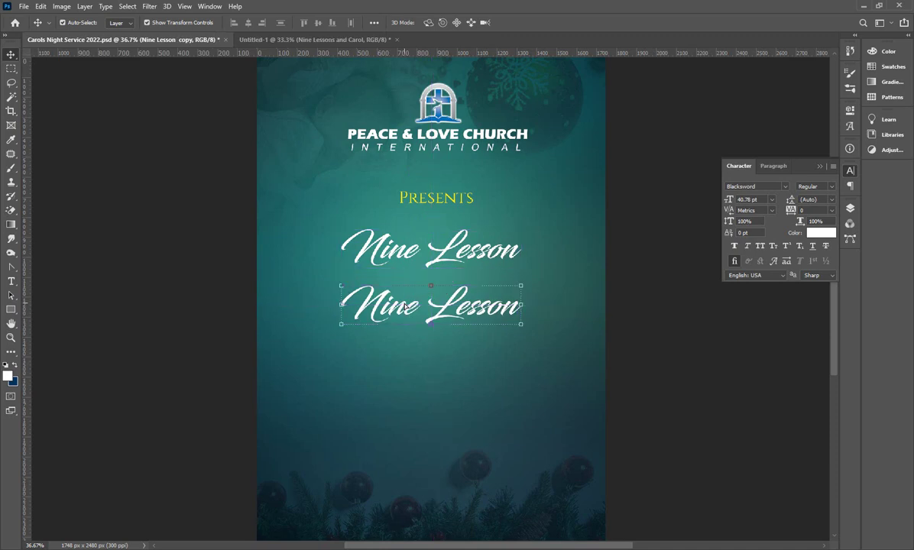
{"action": "key", "text": "t"}
{"action": "triple_click", "coordinate": [380, 300]}
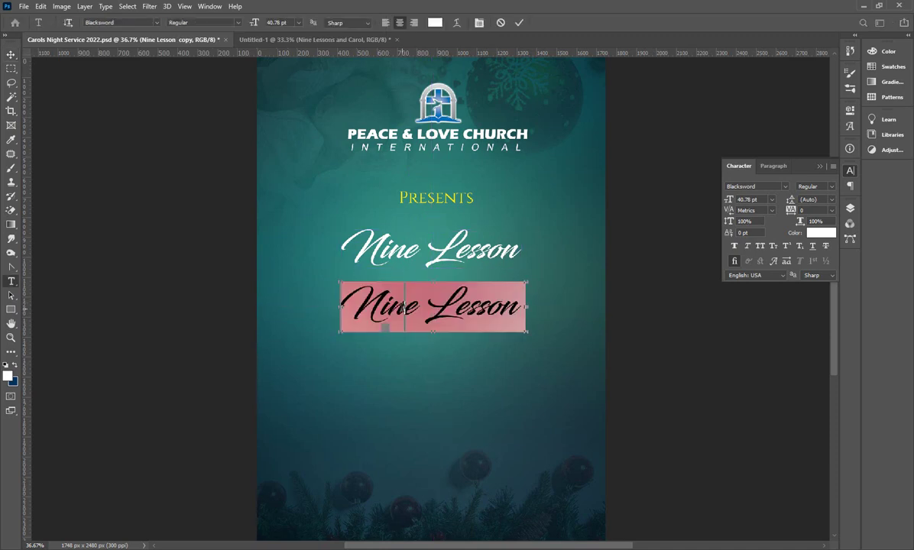
{"action": "type", "text": "N"}
{"action": "key", "text": "BackSpace"}
{"action": "type", "text": "C"}
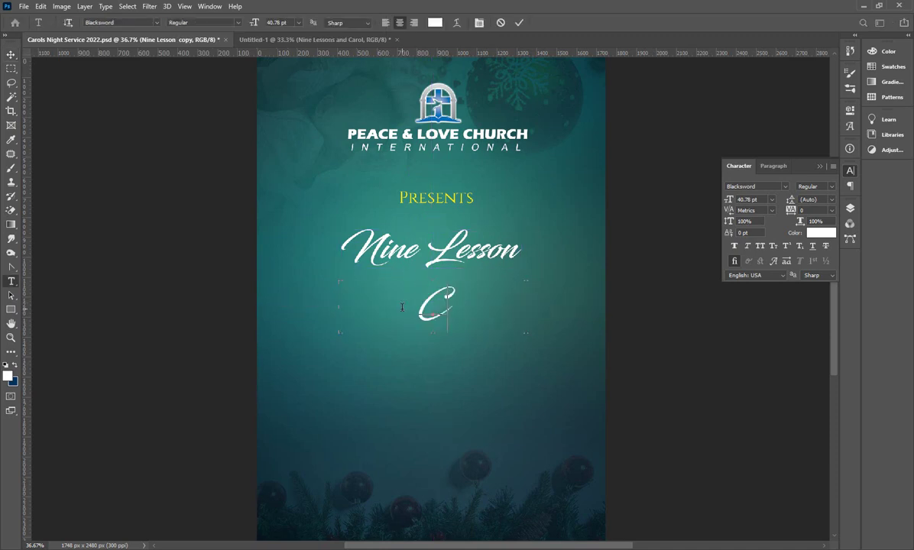
{"action": "type", "text": "aro"}
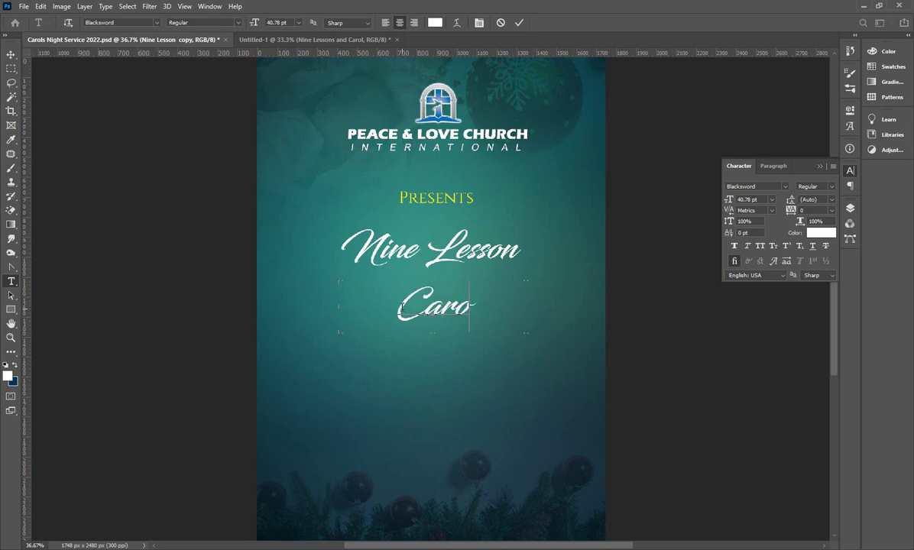
{"action": "type", "text": "ls Night"}
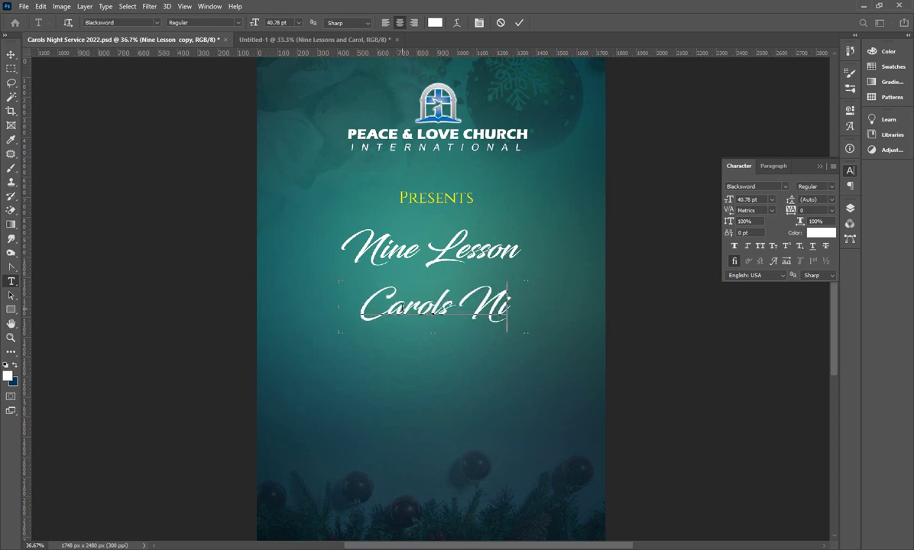
{"action": "key", "text": "ctrl+Return"}
{"action": "key", "text": "v"}
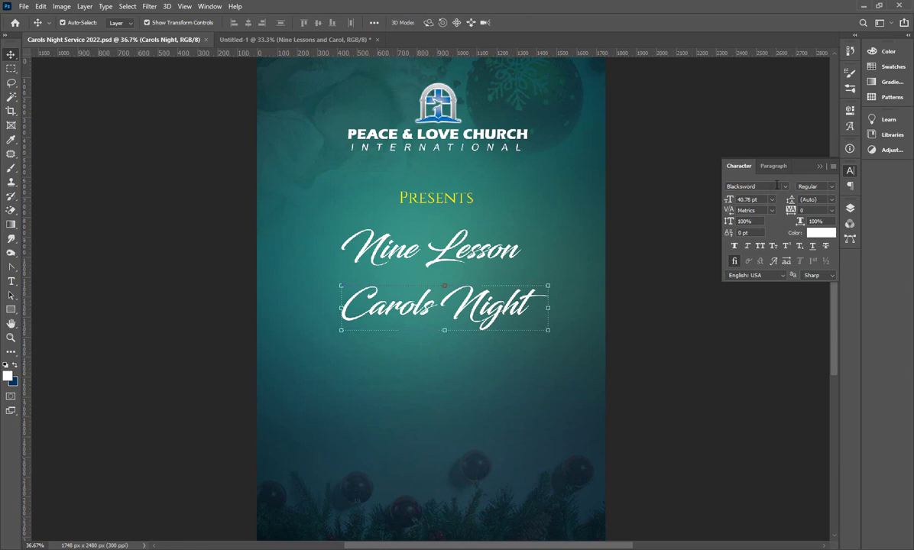
Set the Carols Night line's font to Heathergreen Regular and turn on All Caps
{"action": "left_click", "coordinate": [776, 186]}
{"action": "type", "text": "Heathergreen"}
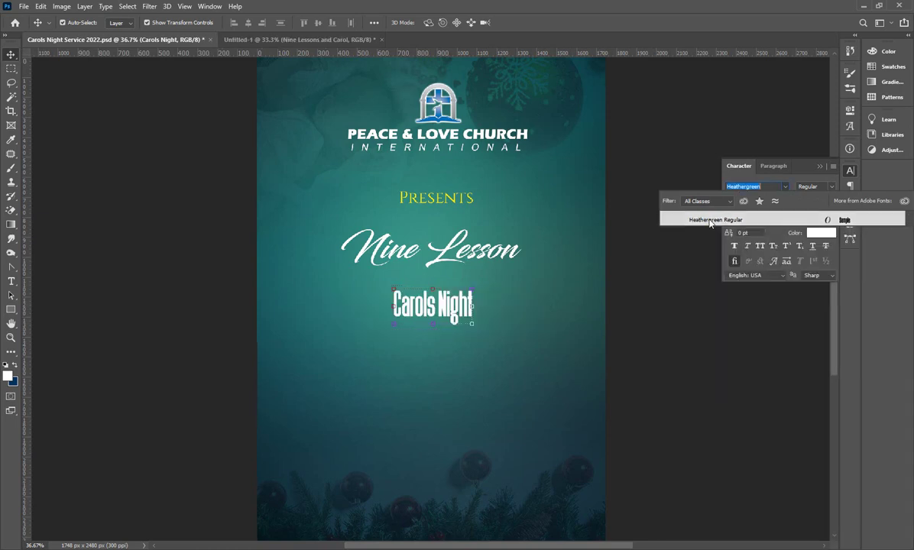
{"action": "left_click", "coordinate": [717, 220]}
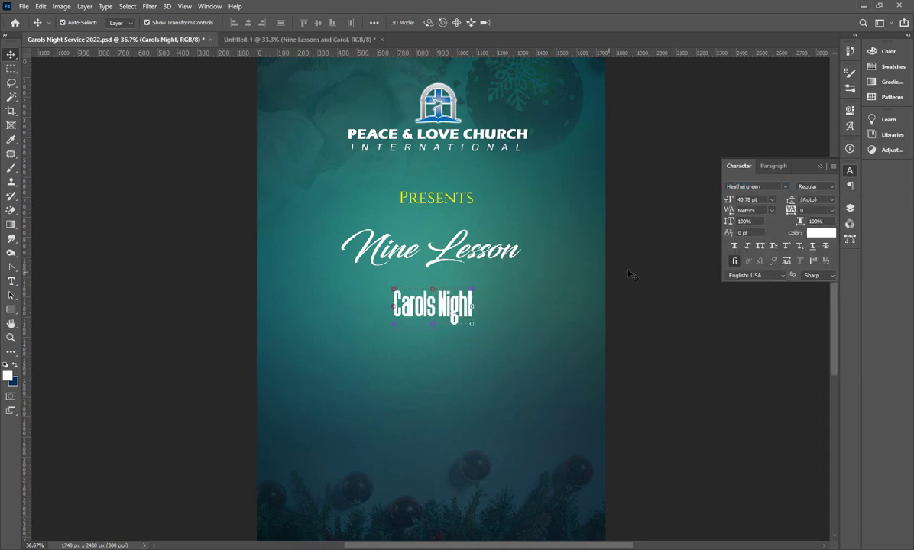
{"action": "left_click", "coordinate": [760, 246]}
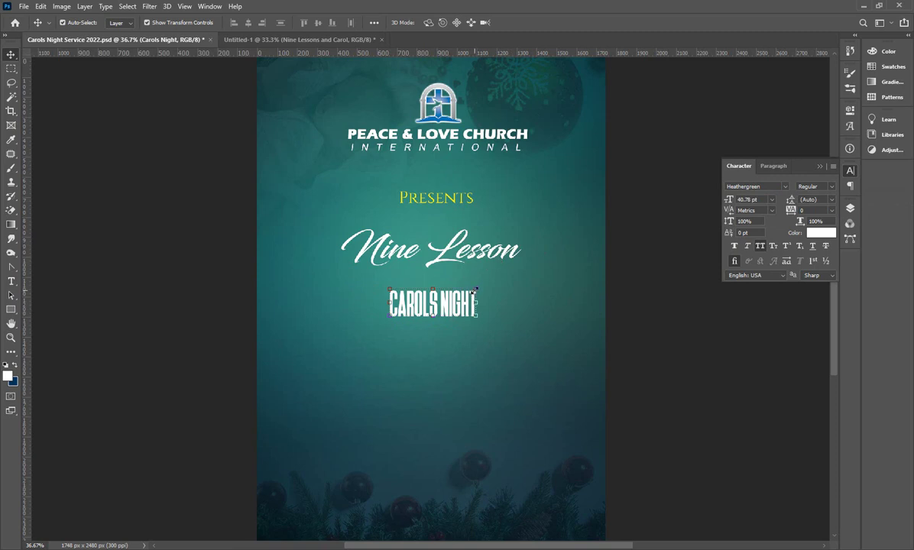
Scale the Carols Night line up to about 133.42 pt and place it just beneath Nine Lesson
{"action": "left_click_drag", "start_coordinate": [474, 291], "coordinate": [598, 231]}
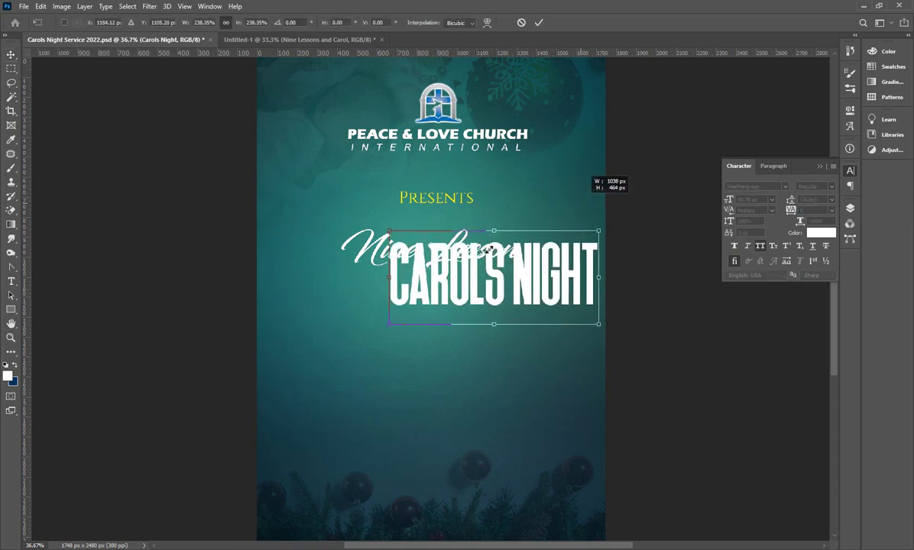
{"action": "left_click_drag", "start_coordinate": [388, 323], "coordinate": [331, 350]}
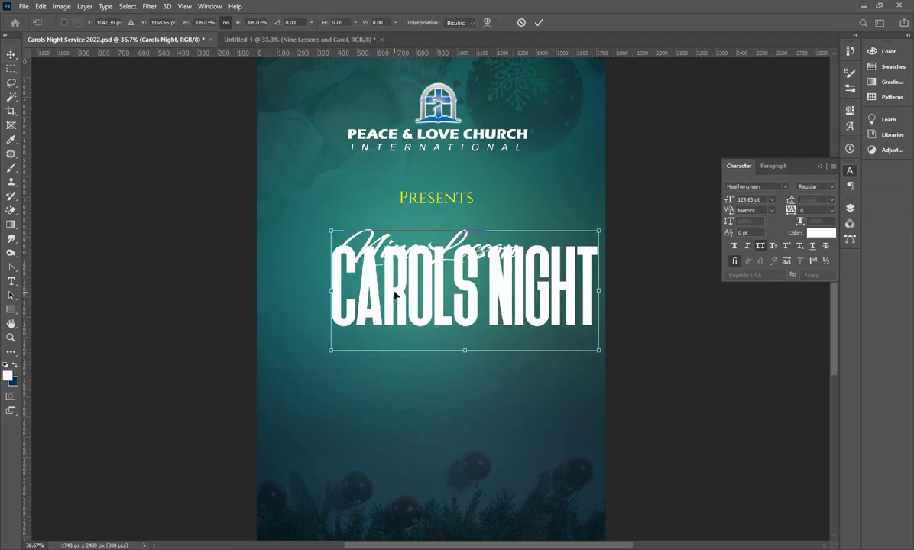
{"action": "left_click_drag", "start_coordinate": [395, 295], "coordinate": [374, 314]}
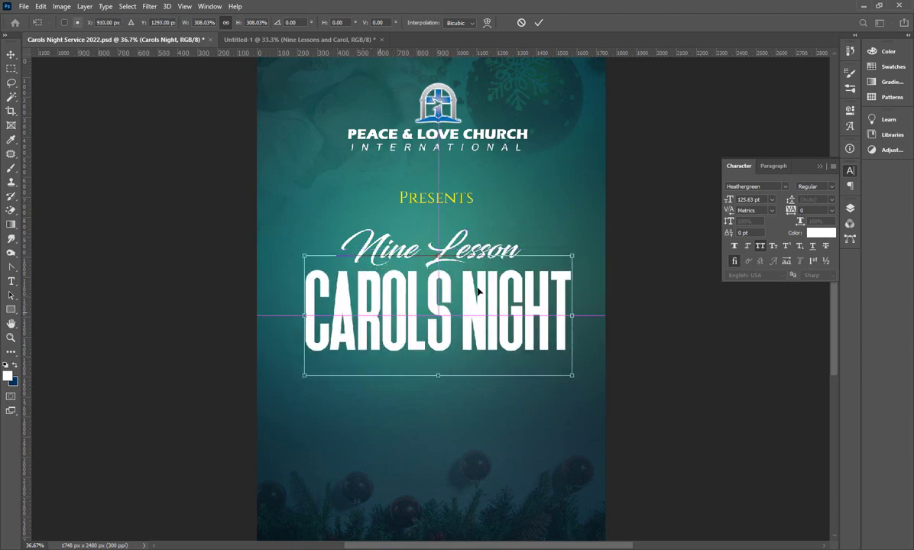
{"action": "left_click_drag", "start_coordinate": [477, 291], "coordinate": [478, 291]}
{"action": "left_click_drag", "start_coordinate": [572, 255], "coordinate": [588, 244]}
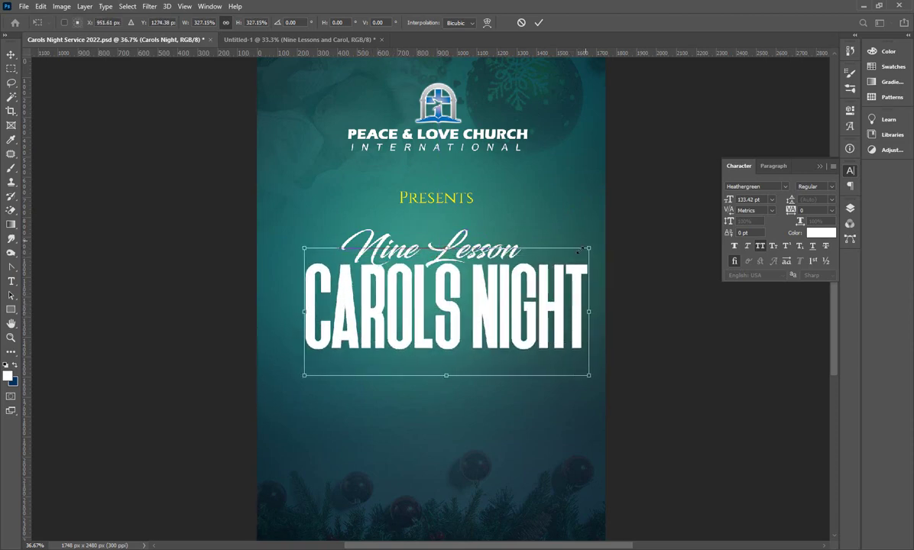
{"action": "left_click_drag", "start_coordinate": [533, 293], "coordinate": [523, 304]}
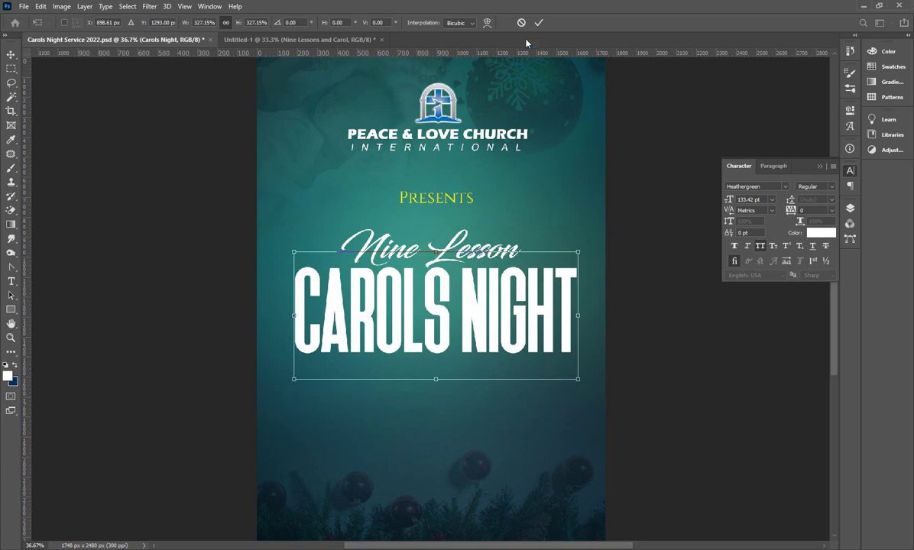
{"action": "left_click", "coordinate": [538, 22]}
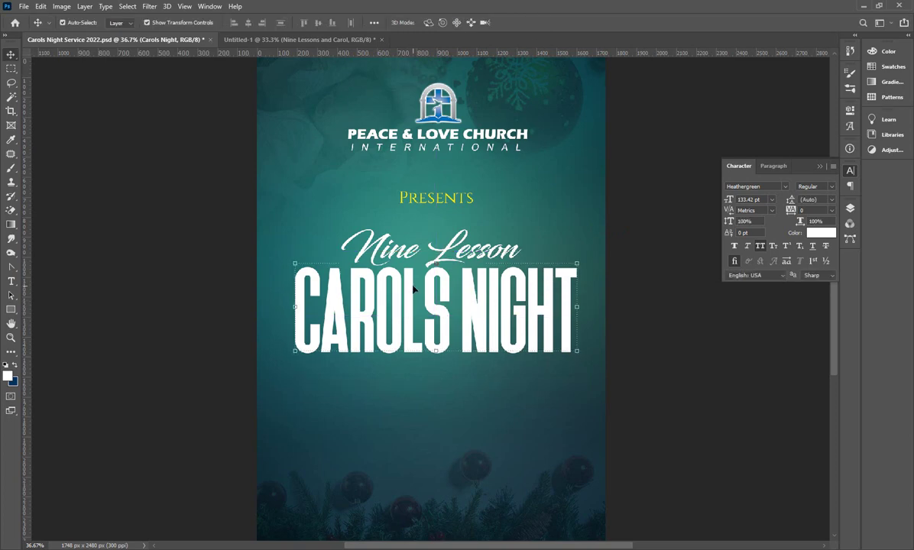
Centre the Carols Night line horizontally on the canvas and save the document
{"action": "key", "text": "ctrl+a"}
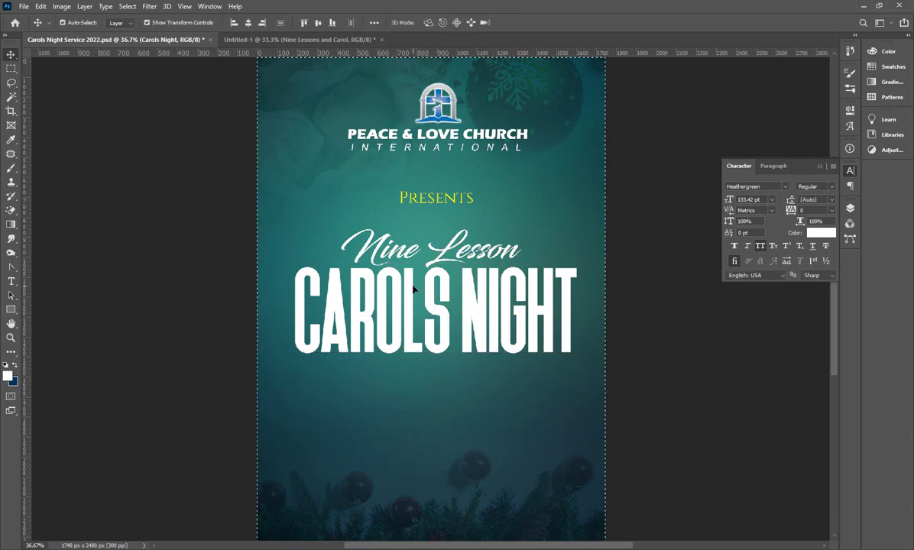
{"action": "left_click", "coordinate": [248, 23]}
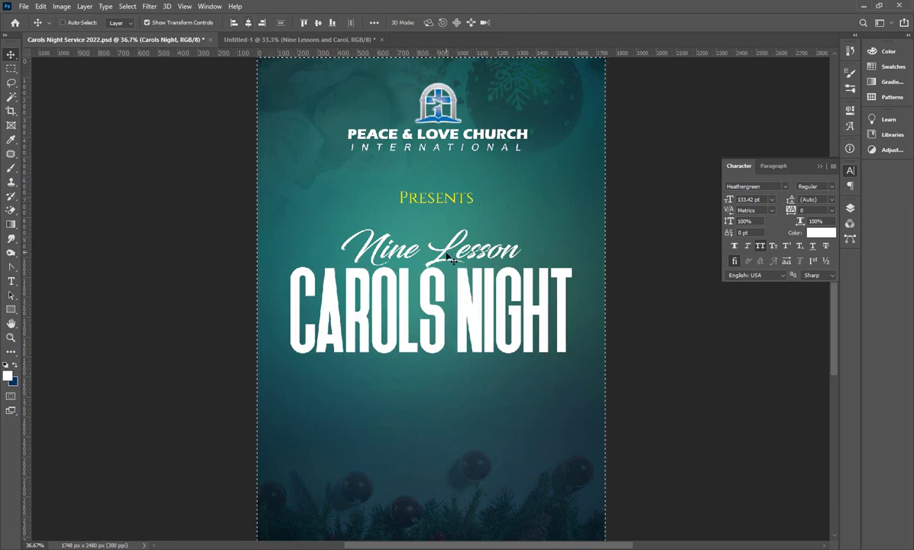
{"action": "key", "text": "ctrl+d"}
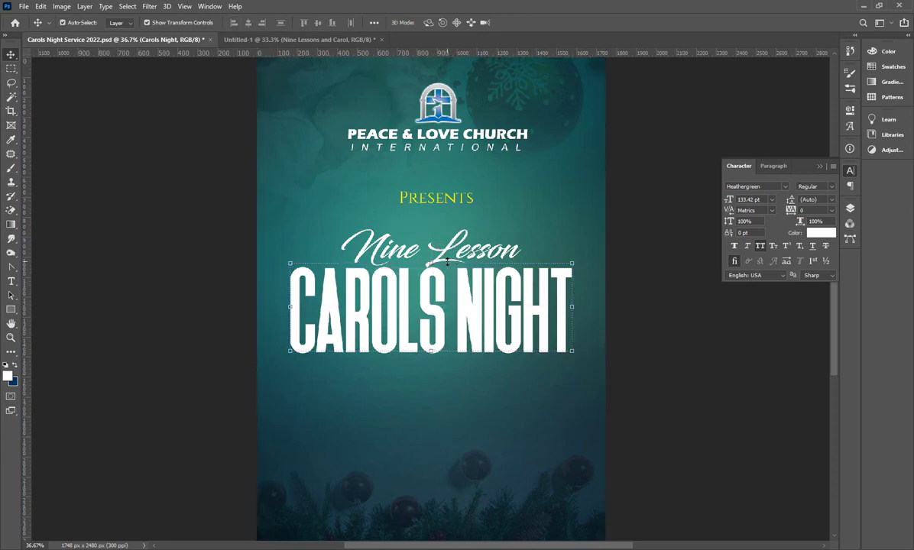
{"action": "key", "text": "ctrl+s"}
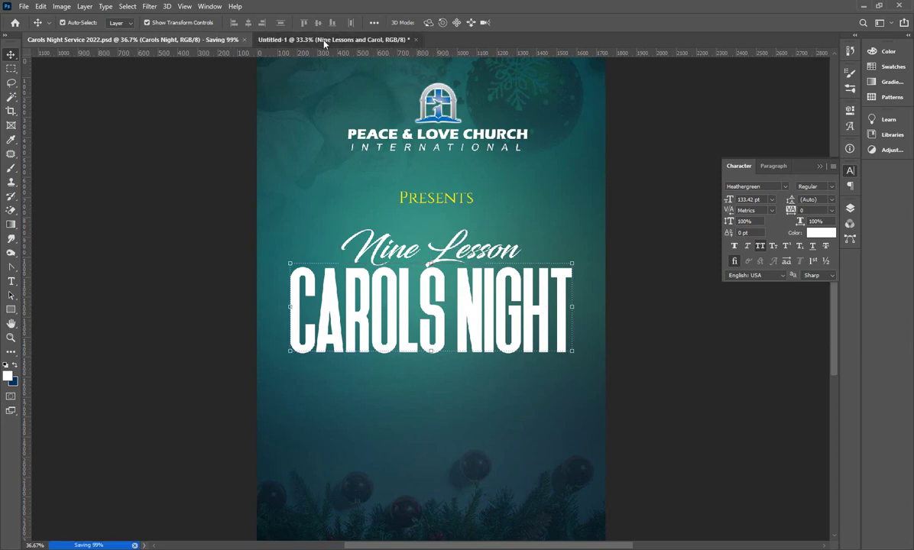
Check the reference flyer, move the Nine Lesson and Carols Night lines together up closer to Presents, and save
{"action": "left_click", "coordinate": [324, 41]}
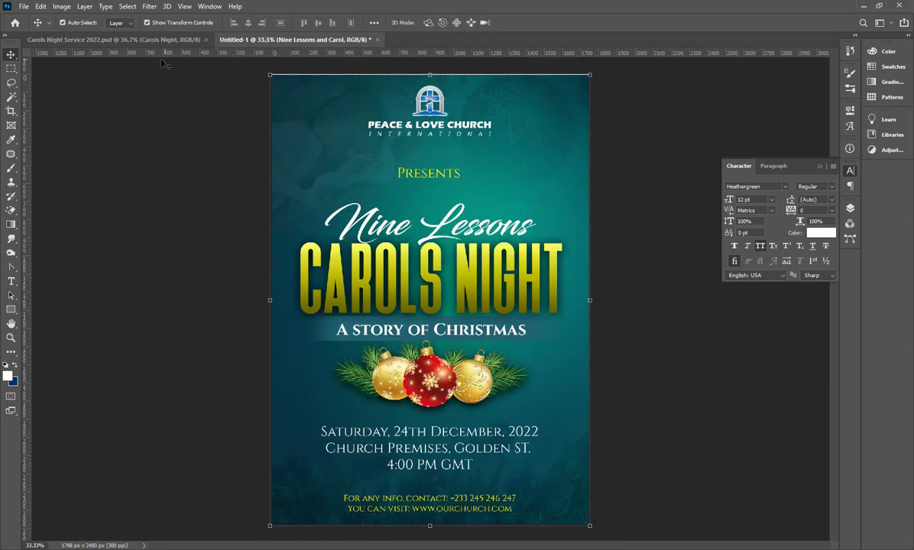
{"action": "left_click", "coordinate": [149, 40]}
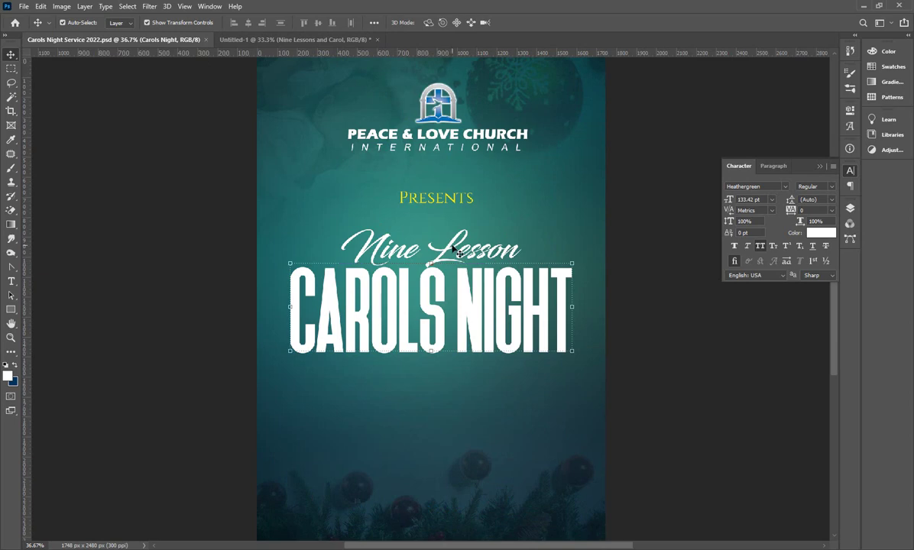
{"action": "left_click", "coordinate": [477, 298]}
{"action": "key", "text": "Up"}
{"action": "key", "text": "Up"}
{"action": "key", "text": "Up"}
{"action": "key", "text": "Up"}
{"action": "key", "text": "Up"}
{"action": "key", "text": "Up"}
{"action": "key", "text": "Up"}
{"action": "key", "text": "Up"}
{"action": "key", "text": "Up"}
{"action": "key", "text": "Up"}
{"action": "key", "text": "Up"}
{"action": "key", "text": "Up"}
{"action": "key", "text": "Up"}
{"action": "key", "text": "Up"}
{"action": "key", "text": "Up"}
{"action": "key", "text": "Up"}
{"action": "key", "text": "Up"}
{"action": "key", "text": "Up"}
{"action": "key", "text": "Up"}
{"action": "key", "text": "Up"}
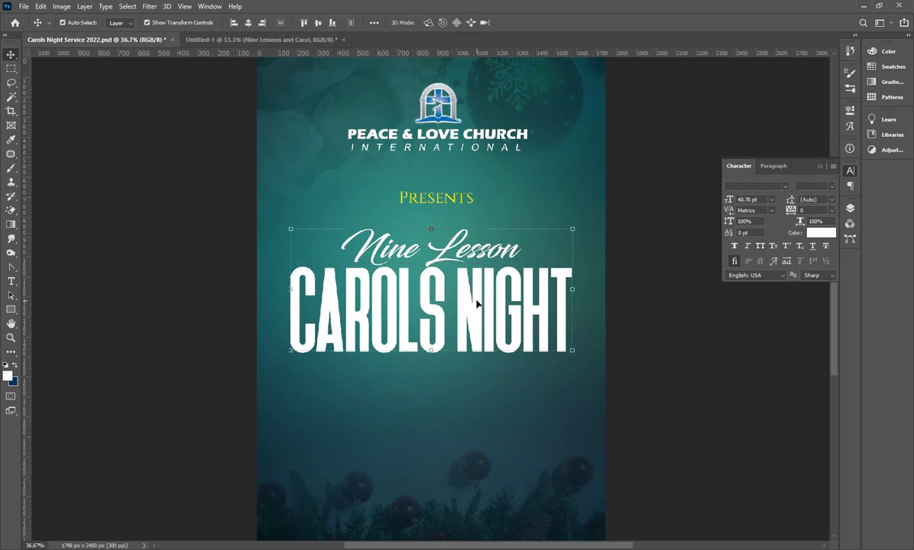
{"action": "key", "text": "Up"}
{"action": "key", "text": "Up"}
{"action": "key", "text": "Up"}
{"action": "key", "text": "Up"}
{"action": "key", "text": "Up"}
{"action": "key", "text": "Up"}
{"action": "key", "text": "Up"}
{"action": "key", "text": "Up"}
{"action": "key", "text": "Up"}
{"action": "key", "text": "Up"}
{"action": "key", "text": "Up"}
{"action": "key", "text": "Up"}
{"action": "key", "text": "Up"}
{"action": "key", "text": "Up"}
{"action": "key", "text": "Up"}
{"action": "key", "text": "Up"}
{"action": "key", "text": "Up"}
{"action": "key", "text": "Up"}
{"action": "key", "text": "Up"}
{"action": "key", "text": "Up"}
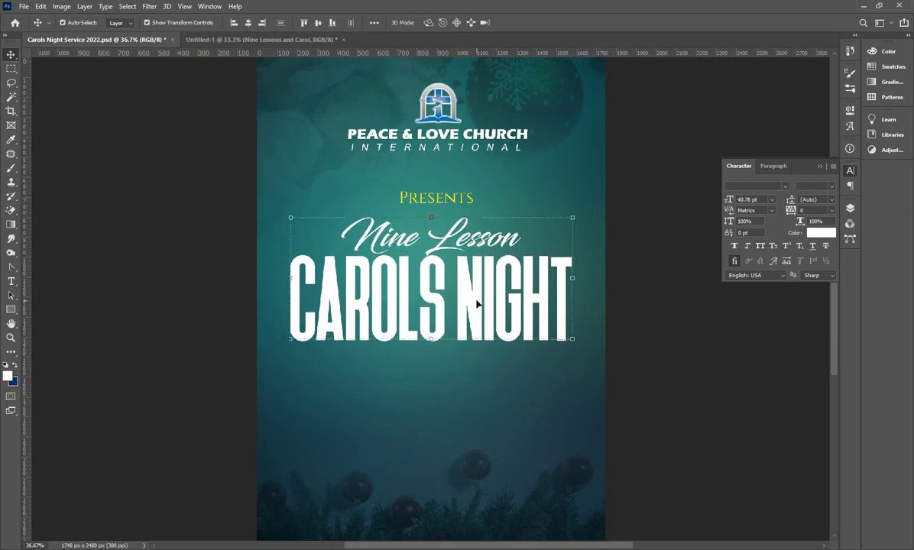
{"action": "left_click", "coordinate": [452, 373]}
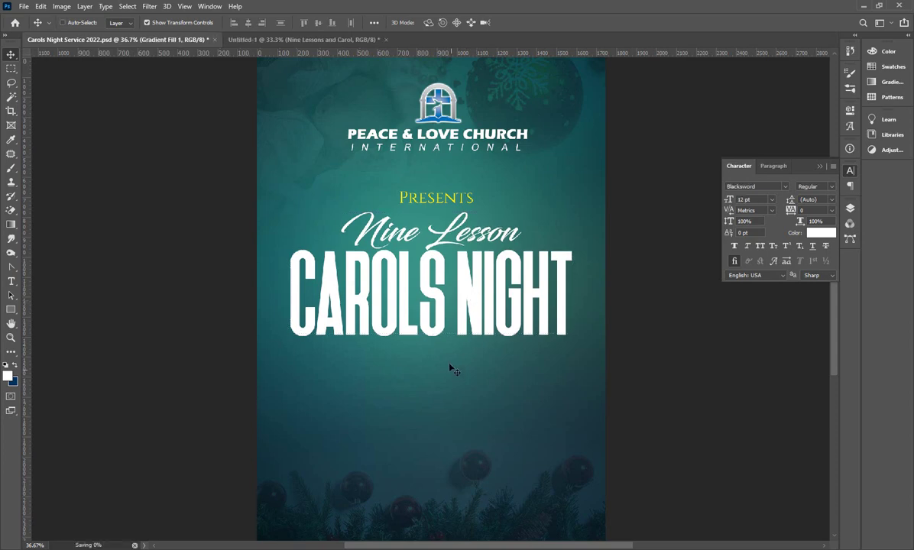
{"action": "key", "text": "ctrl+s"}
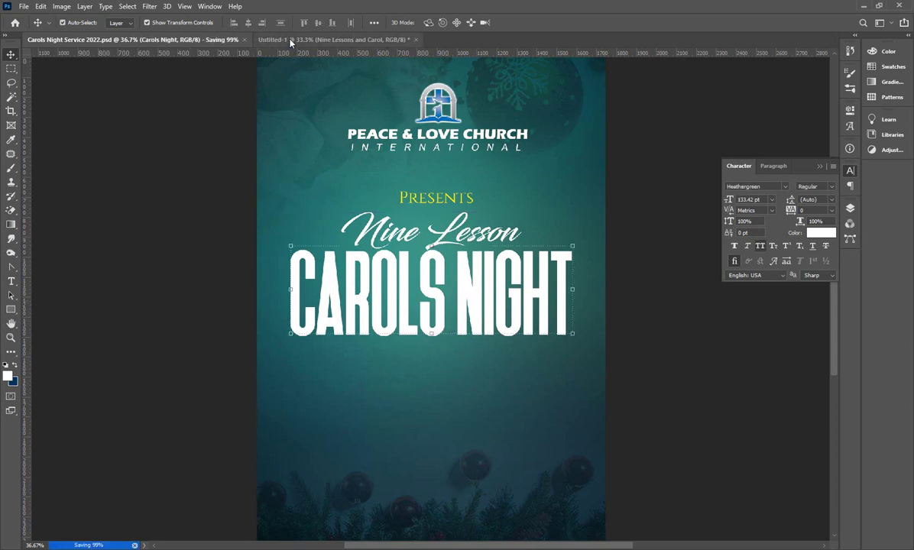
Check the title styling on the reference flyer and add a Gradient Overlay to the Carols Night text layer
{"action": "left_click", "coordinate": [272, 42]}
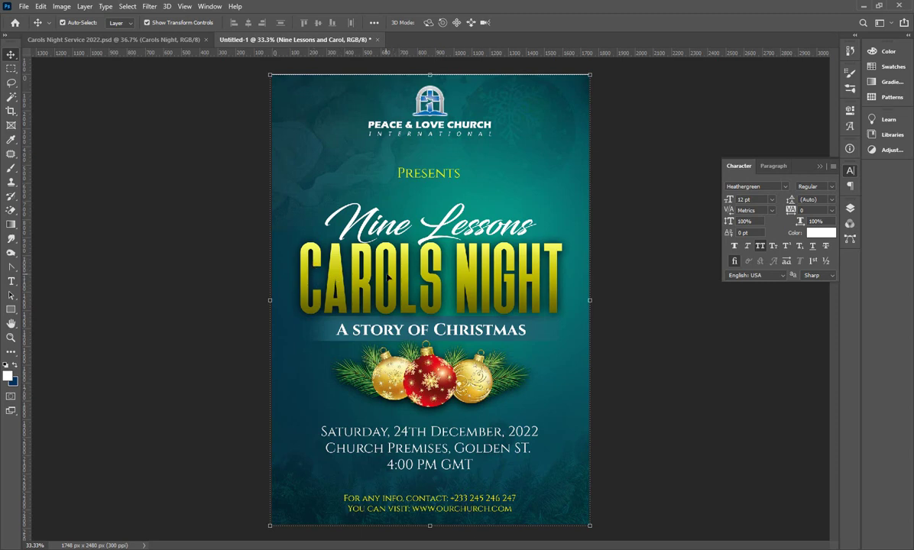
{"action": "left_click", "coordinate": [164, 39]}
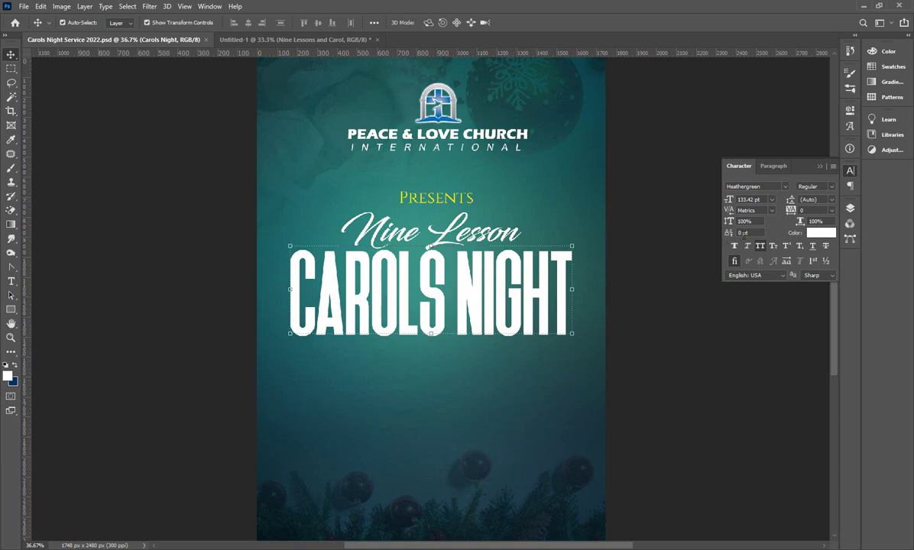
{"action": "left_click", "coordinate": [850, 210]}
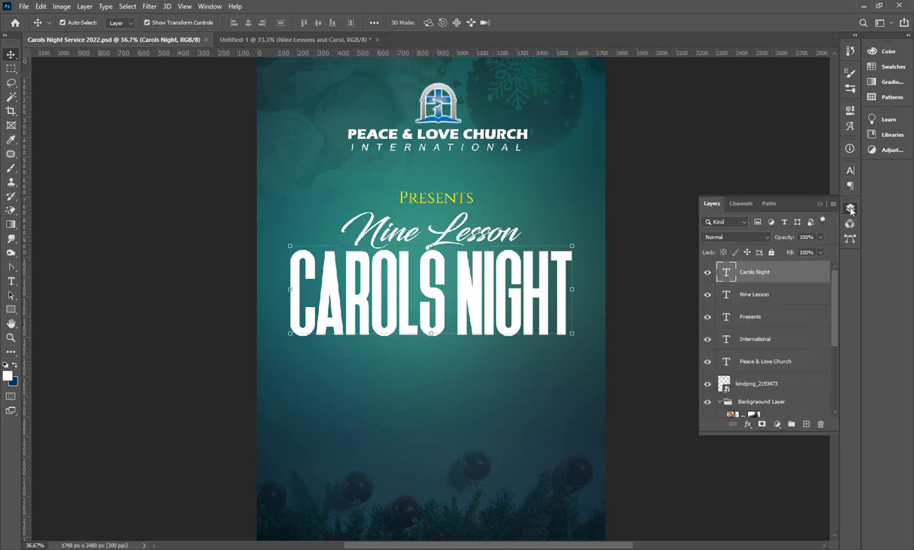
{"action": "double_click", "coordinate": [792, 273]}
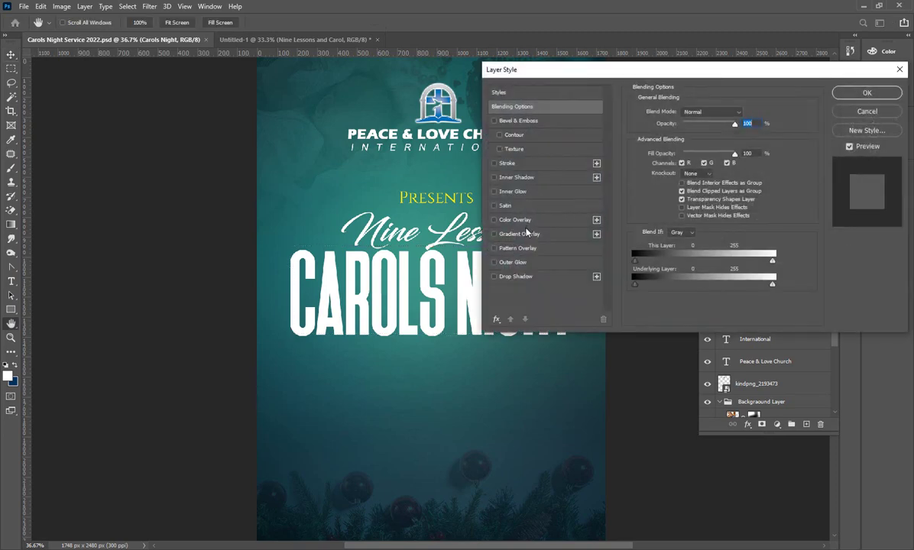
{"action": "left_click", "coordinate": [523, 234]}
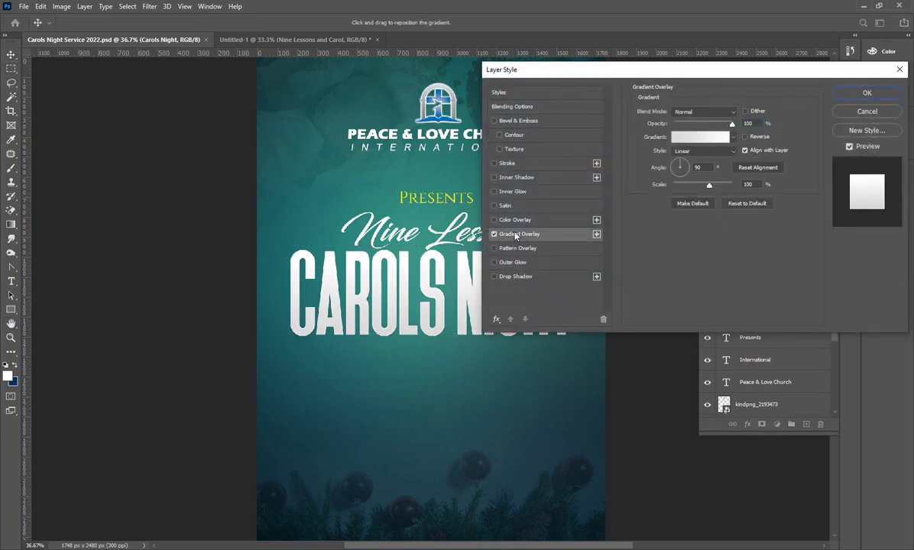
Edit the overlay's gradient and set its starting colour stop at 0% to dark olive #626100
{"action": "left_click", "coordinate": [680, 139]}
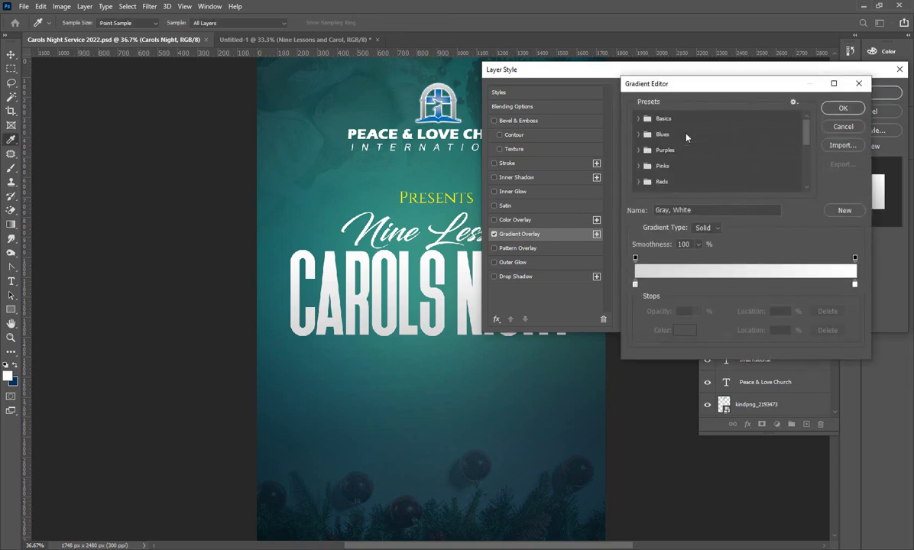
{"action": "left_click", "coordinate": [635, 285]}
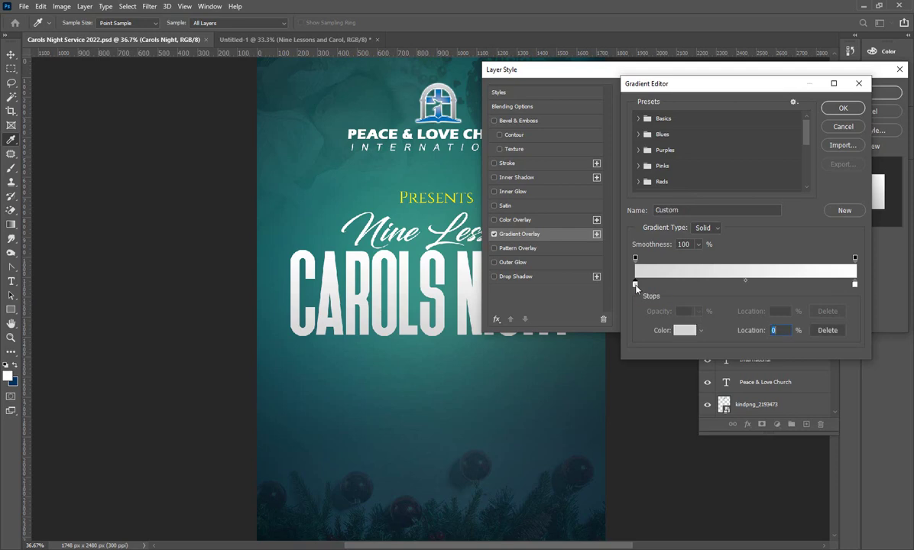
{"action": "left_click", "coordinate": [677, 330]}
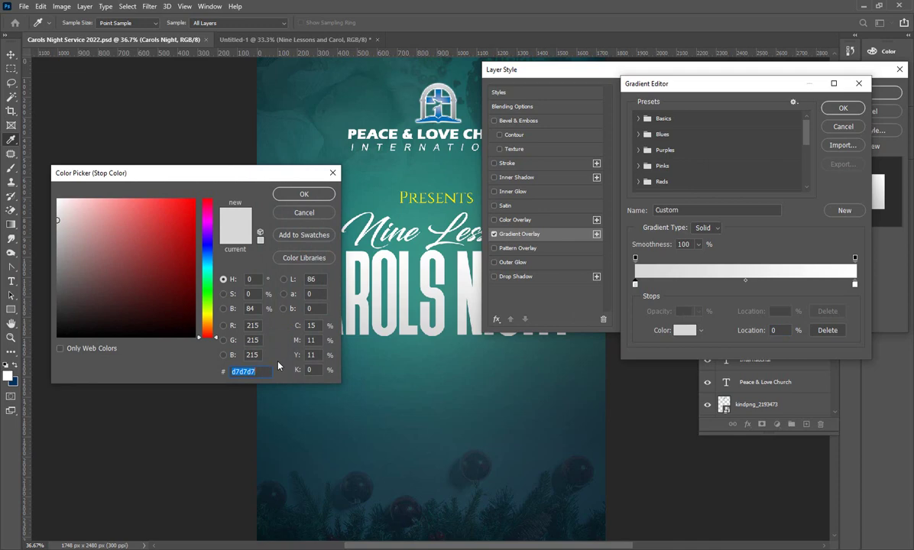
{"action": "type", "text": "6261"}
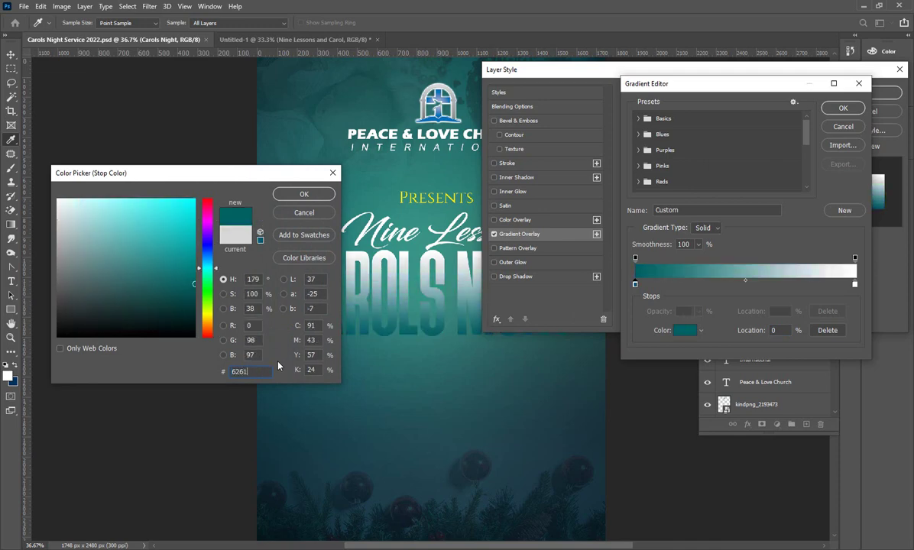
{"action": "type", "text": "00"}
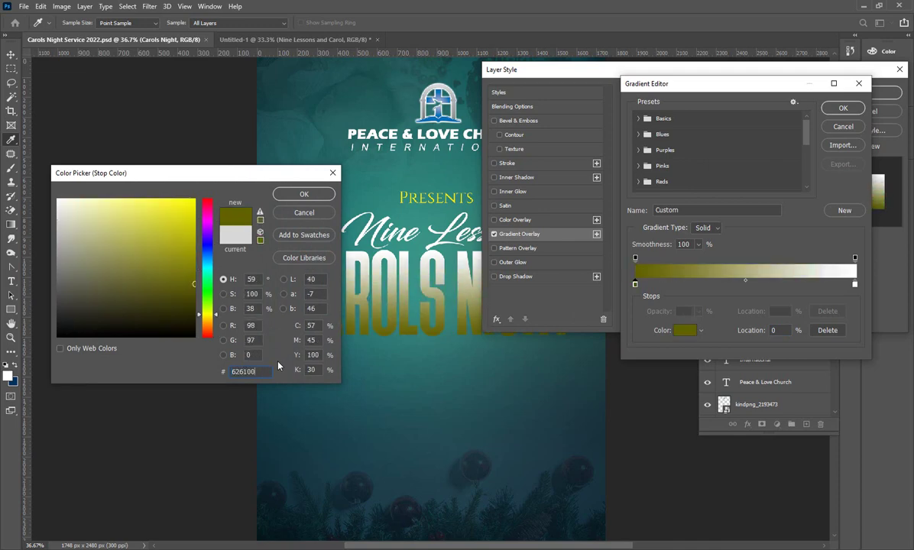
{"action": "left_click", "coordinate": [287, 197]}
Set the gradient's end stop to light yellow #faff6c, shift the colour midpoint to 64%, and accept the gradient
{"action": "left_click", "coordinate": [854, 284]}
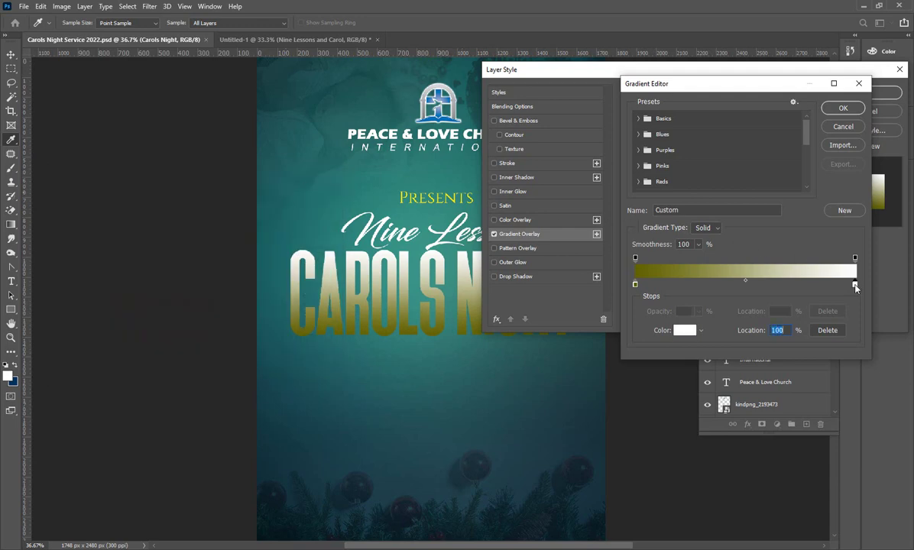
{"action": "left_click", "coordinate": [684, 331]}
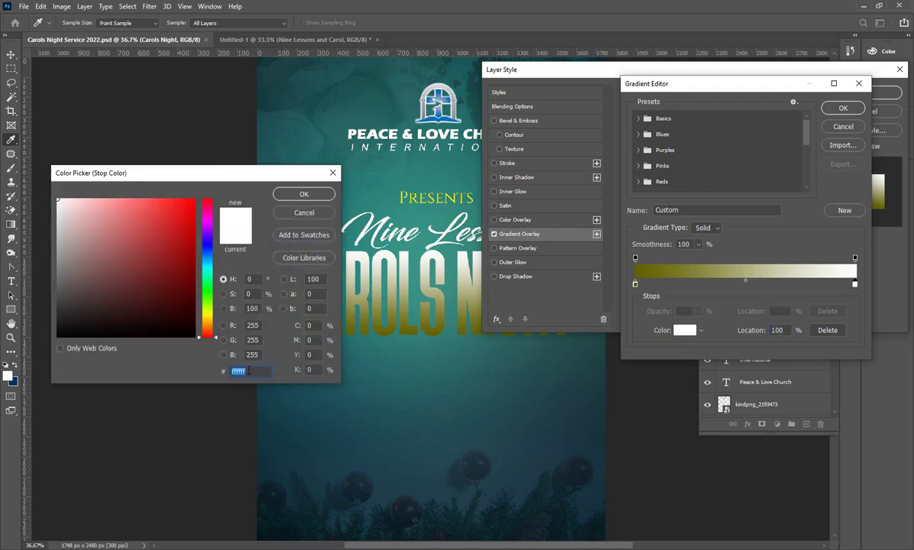
{"action": "type", "text": "00faff"}
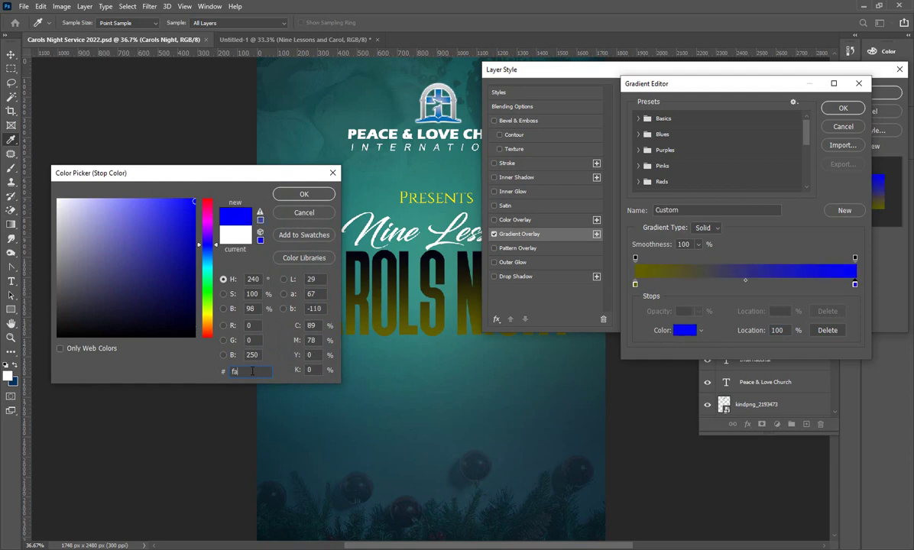
{"action": "type", "text": "6"}
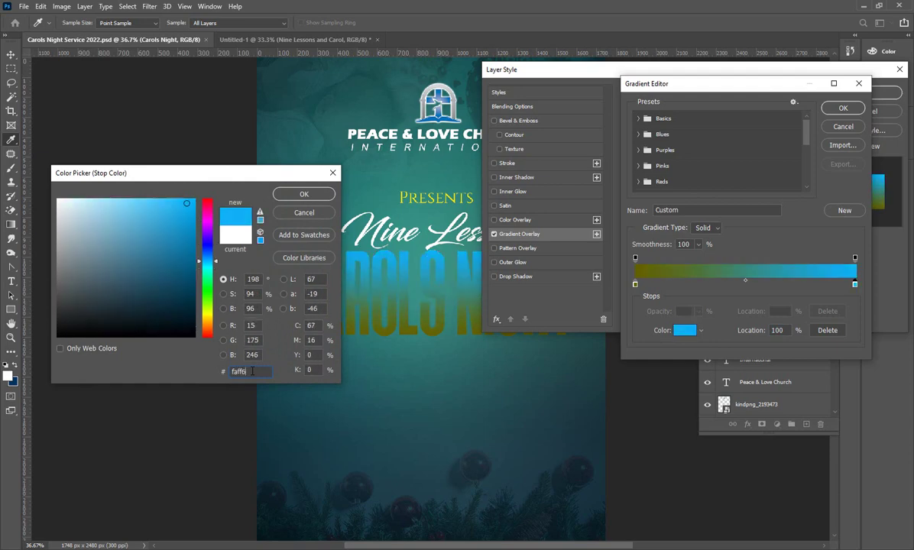
{"action": "type", "text": "c"}
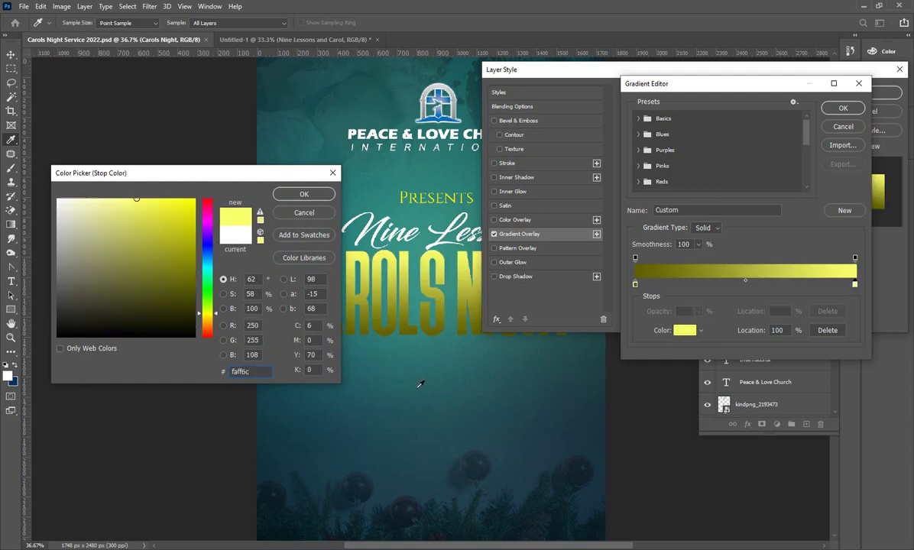
{"action": "key", "text": "Return"}
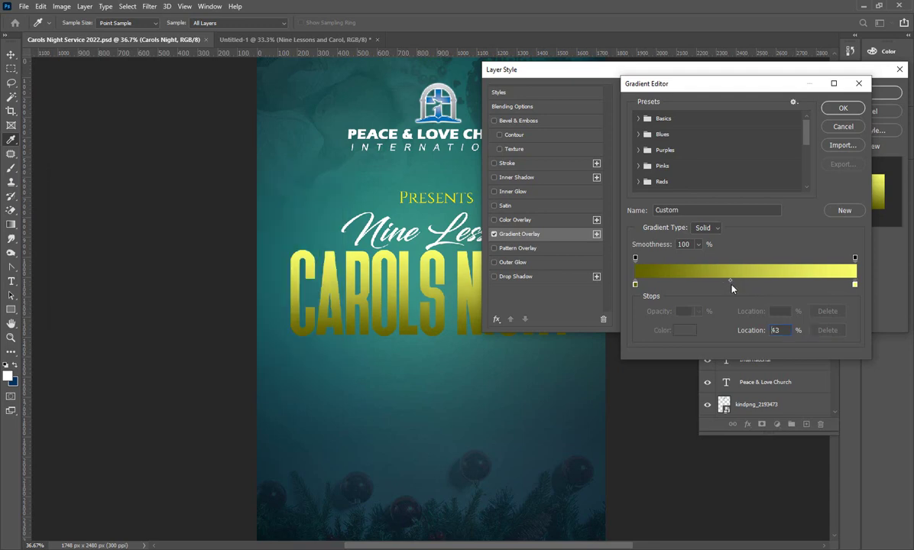
{"action": "left_click_drag", "start_coordinate": [745, 281], "coordinate": [777, 283]}
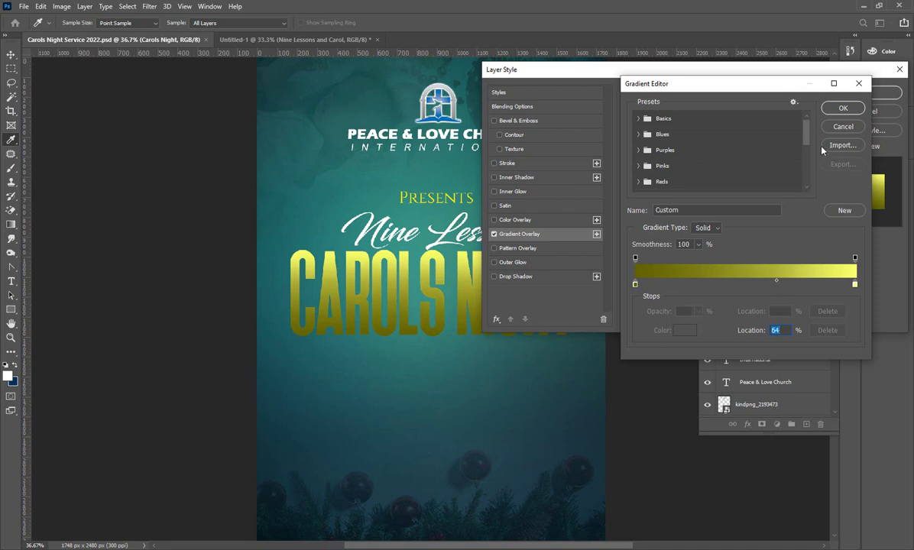
{"action": "left_click", "coordinate": [840, 109]}
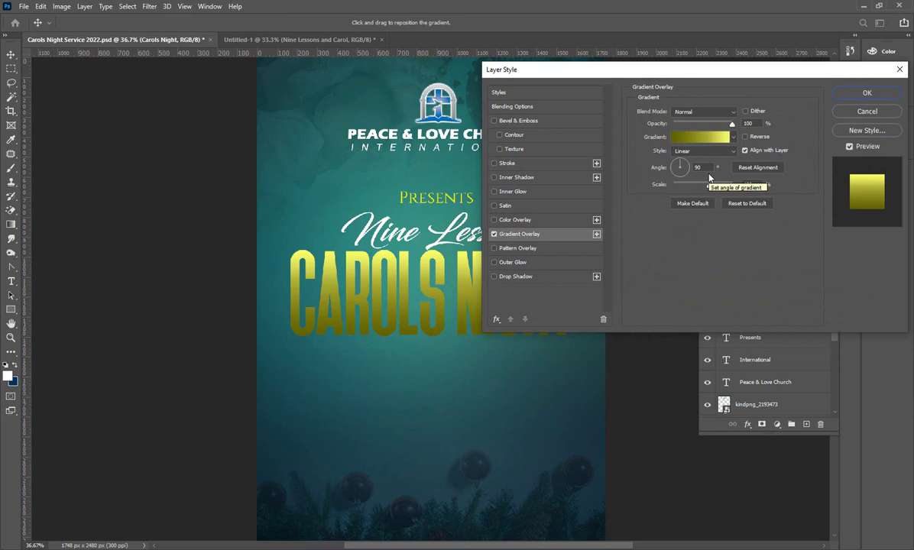
Enable a Drop Shadow on the Carols Night text and make it black with Normal blend mode
{"action": "left_click", "coordinate": [508, 279]}
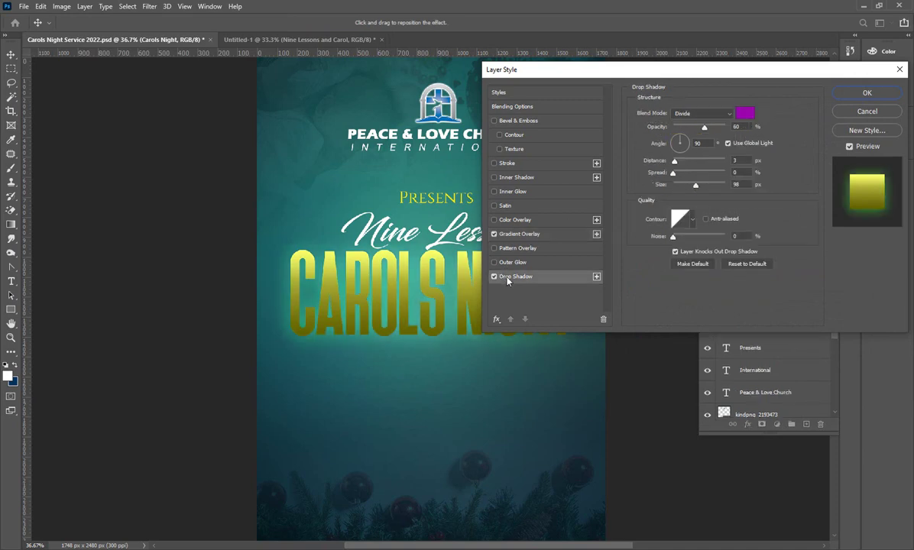
{"action": "left_click", "coordinate": [741, 118]}
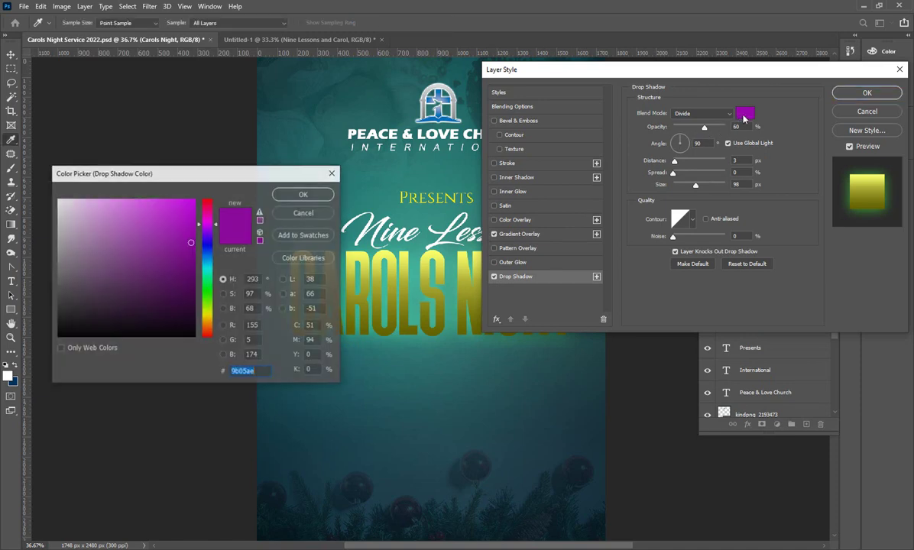
{"action": "left_click_drag", "start_coordinate": [143, 285], "coordinate": [48, 353]}
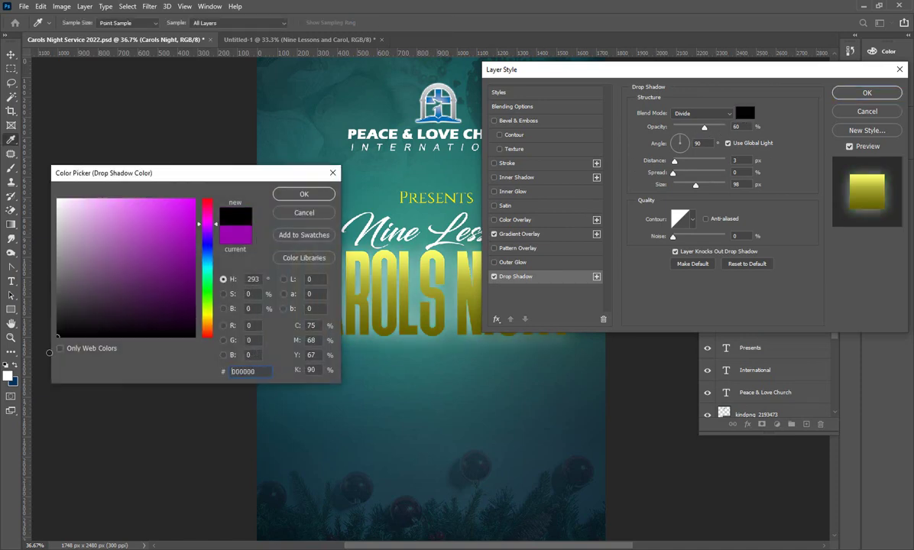
{"action": "left_click", "coordinate": [303, 194]}
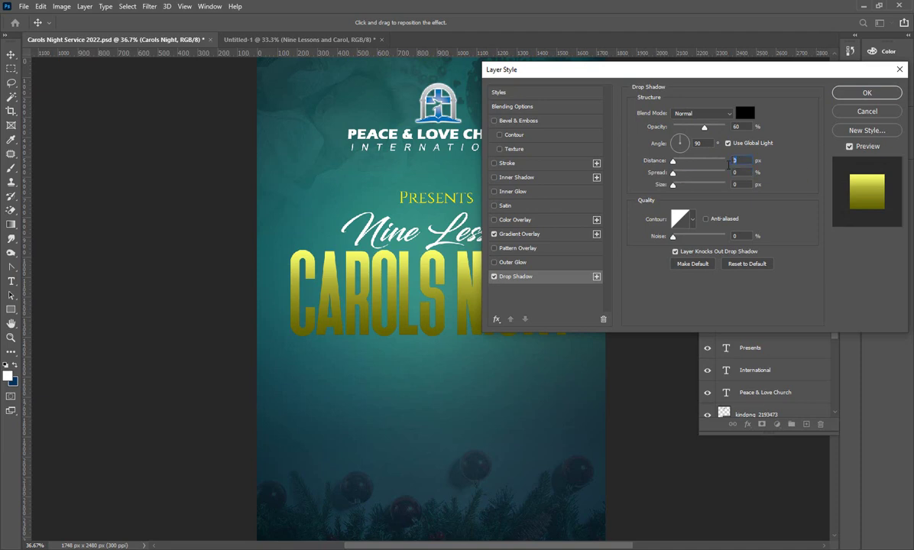
Set the shadow's distance to 3 px, increase its size for a soft edge, apply the layer style and save
{"action": "left_click", "coordinate": [675, 162]}
{"action": "type", "text": "3"}
{"action": "left_click", "coordinate": [675, 186]}
{"action": "key", "text": "Return"}
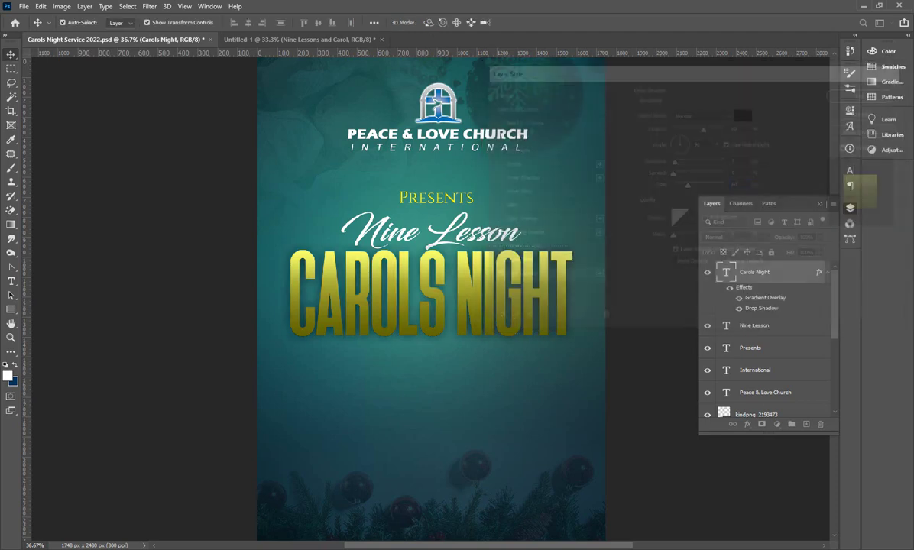
{"action": "key", "text": "ctrl+minus"}
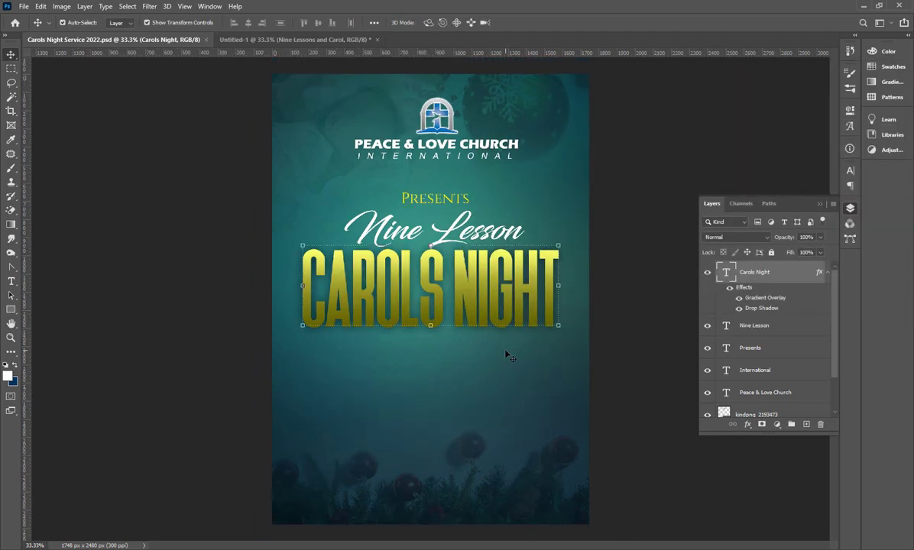
Add a new layer and draw a rectangle about 1342 × 142 px just beneath the Carols Night text
{"action": "left_click", "coordinate": [806, 425]}
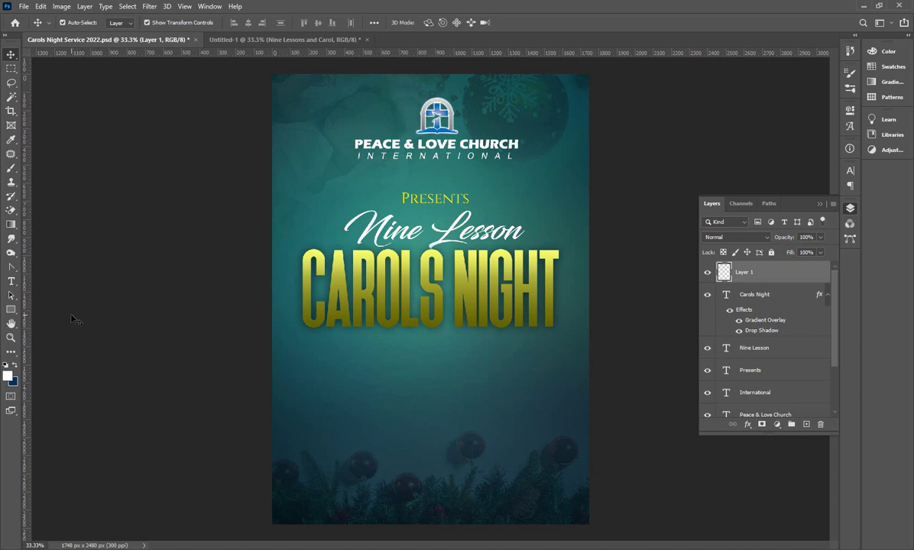
{"action": "left_click", "coordinate": [12, 310]}
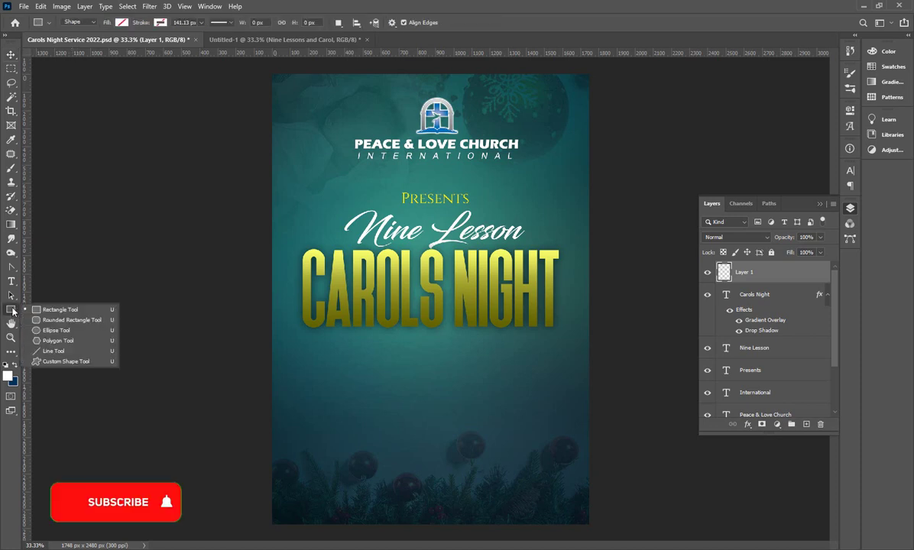
{"action": "left_click", "coordinate": [60, 309]}
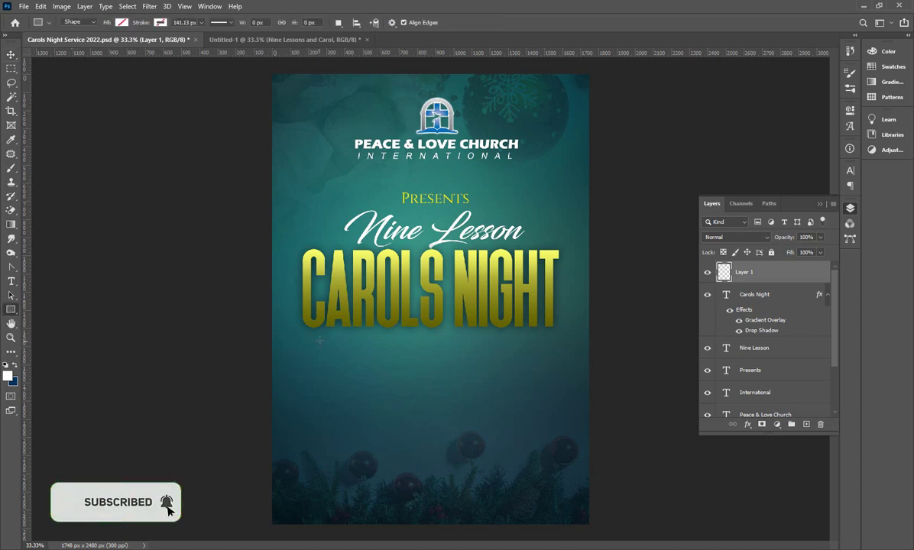
{"action": "left_click_drag", "start_coordinate": [307, 339], "coordinate": [551, 364]}
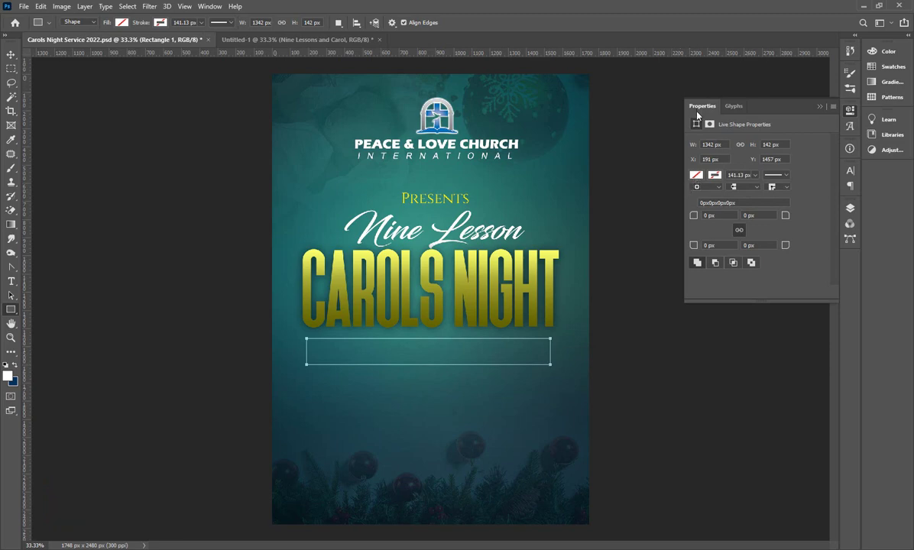
Fill the rectangle with a teal sampled from the flyer background and brightened to #008b8b
{"action": "left_click", "coordinate": [697, 176]}
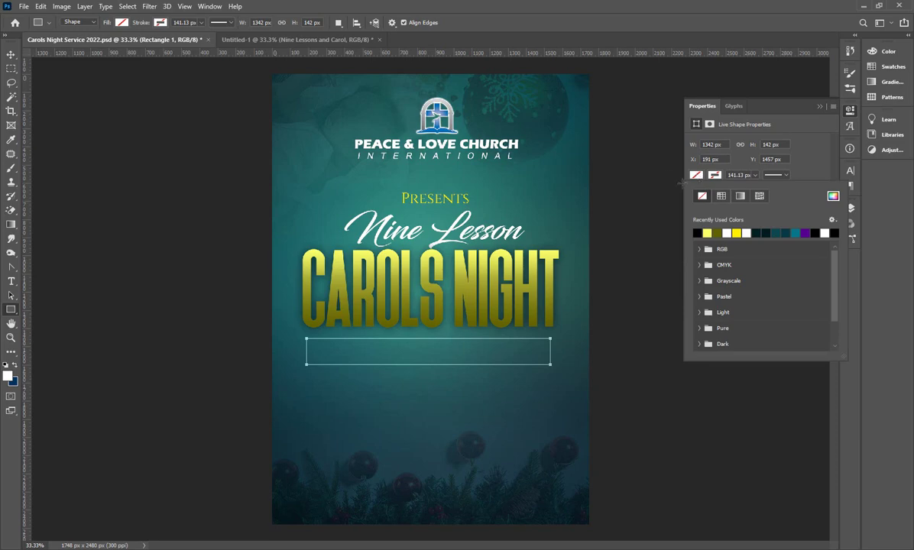
{"action": "left_click", "coordinate": [833, 197]}
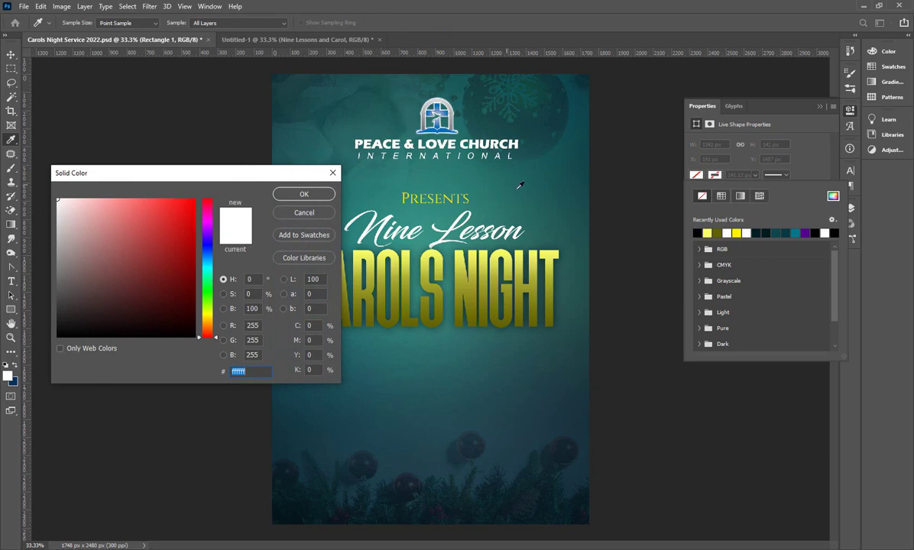
{"action": "left_click", "coordinate": [566, 194]}
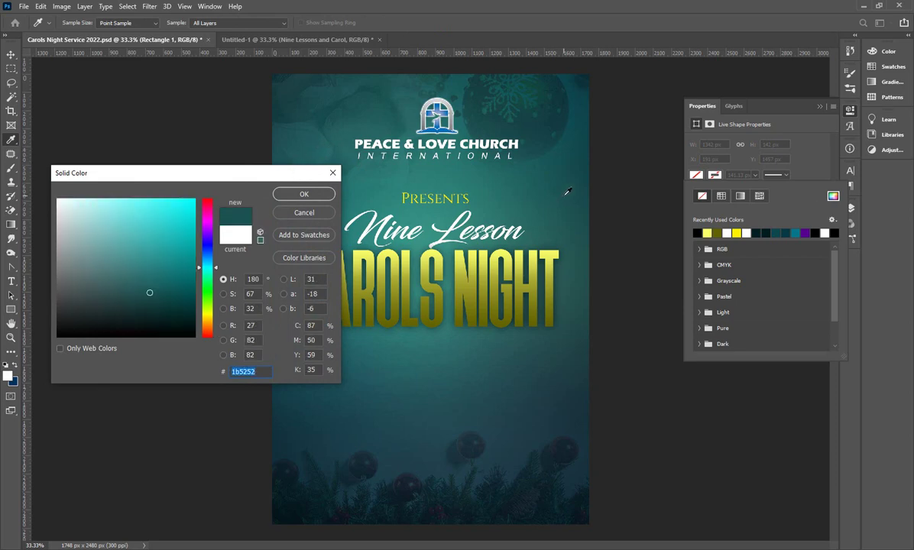
{"action": "left_click", "coordinate": [304, 195]}
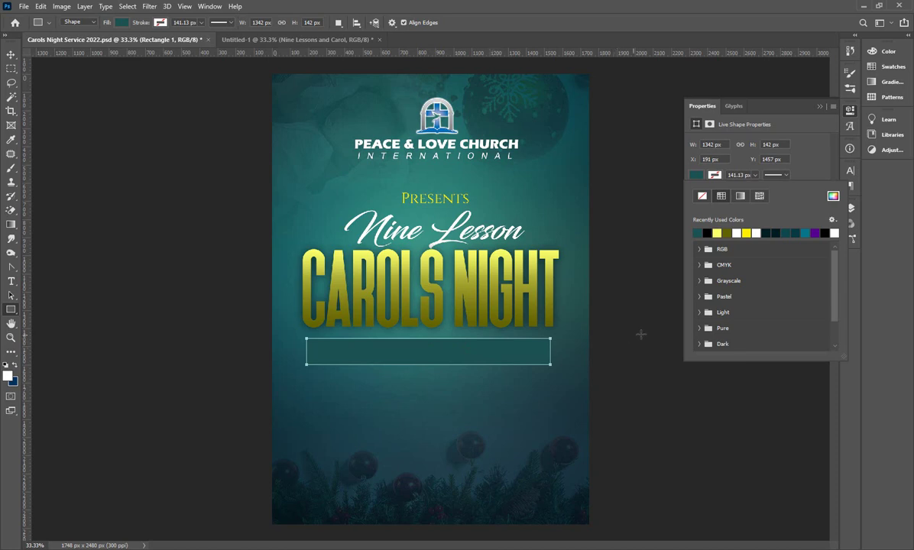
{"action": "left_click", "coordinate": [833, 196]}
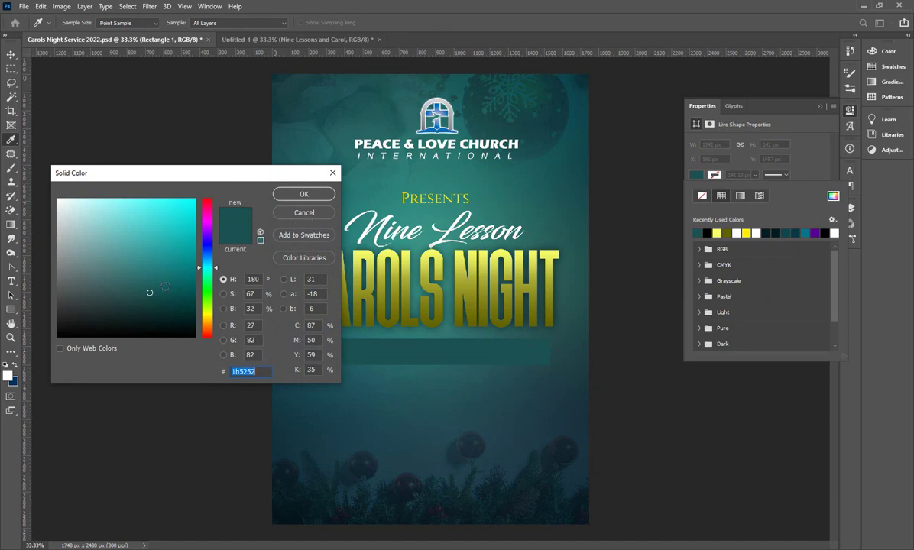
{"action": "mouse_move", "coordinate": [149, 293]}
{"action": "left_mouse_down"}
{"action": "mouse_move", "coordinate": [166, 265]}
{"action": "mouse_move", "coordinate": [198, 262]}
{"action": "left_mouse_up"}
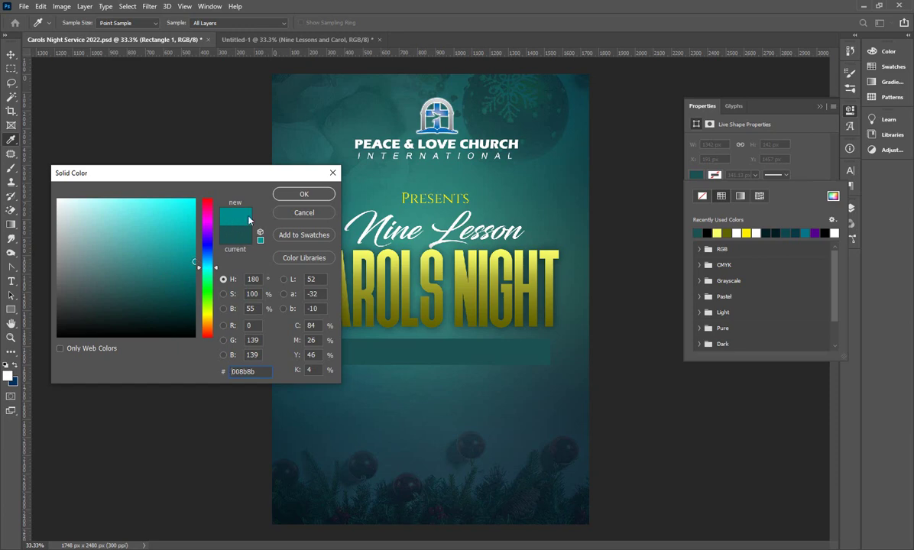
{"action": "left_click", "coordinate": [294, 196]}
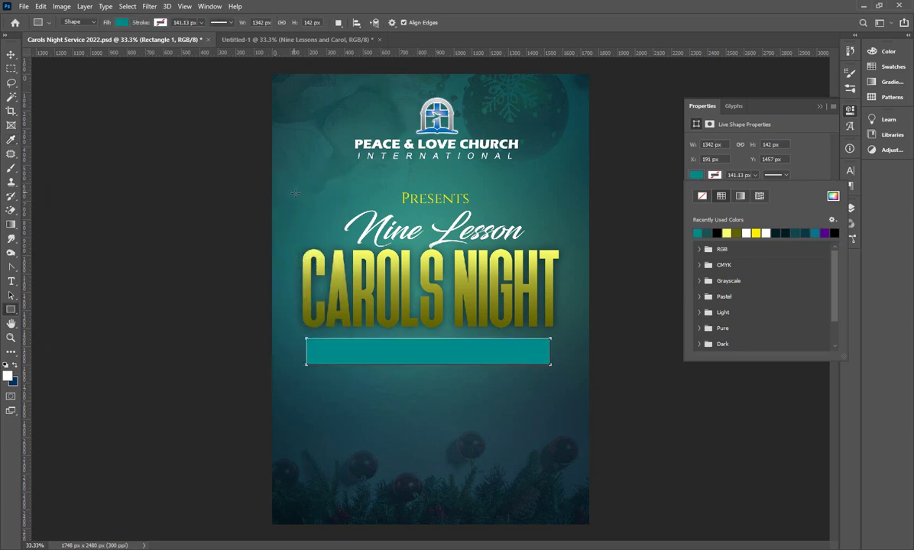
Rasterize the teal rectangle and apply a horizontal Motion Blur with angle 0° and a distance of about 200 pixels
{"action": "left_click", "coordinate": [820, 106]}
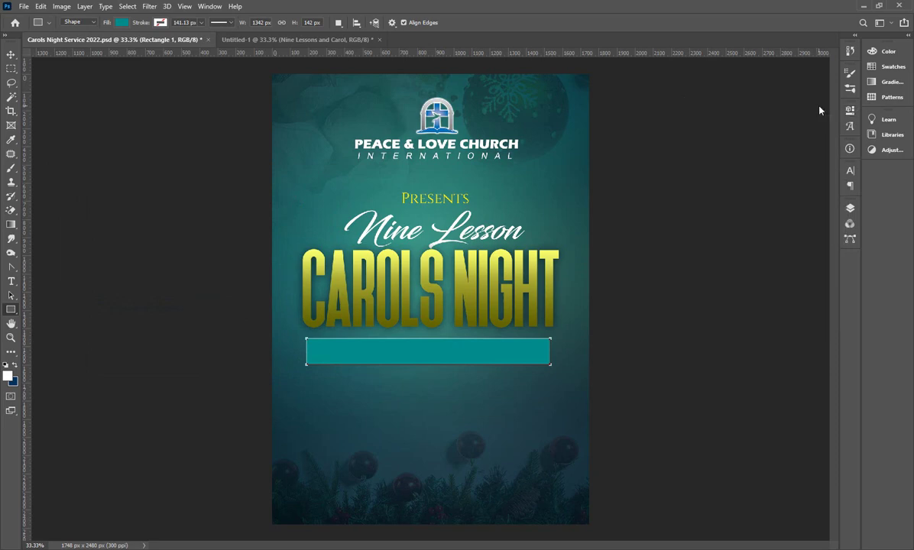
{"action": "left_click", "coordinate": [850, 208]}
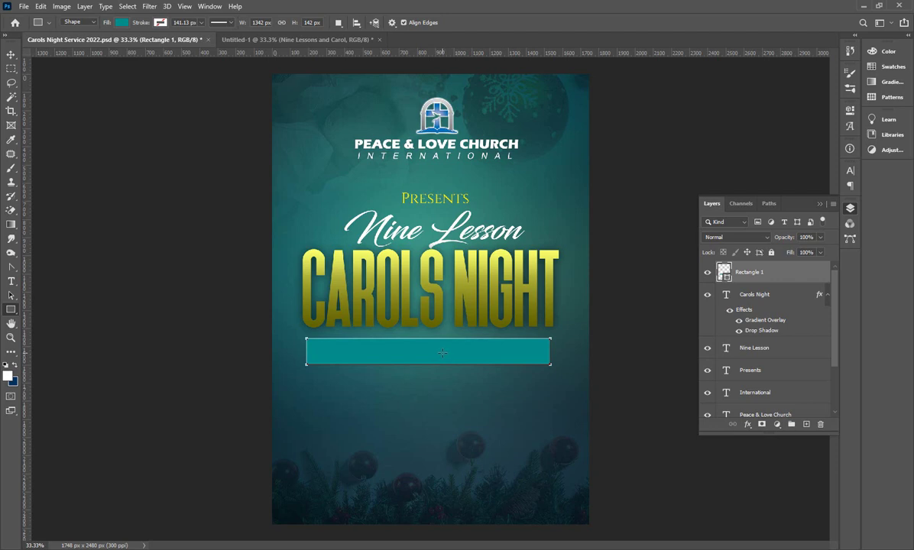
{"action": "left_click", "coordinate": [150, 7]}
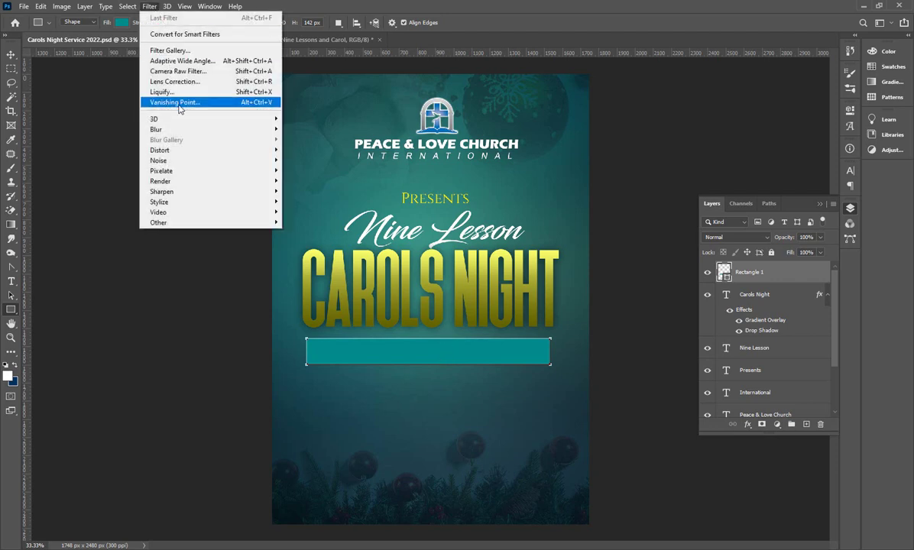
{"action": "mouse_move", "coordinate": [186, 129]}
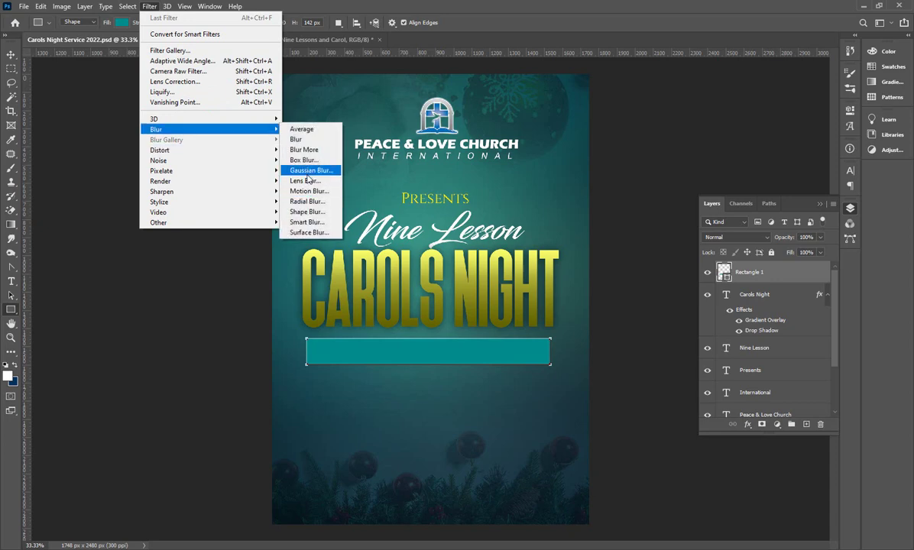
{"action": "left_click", "coordinate": [306, 191]}
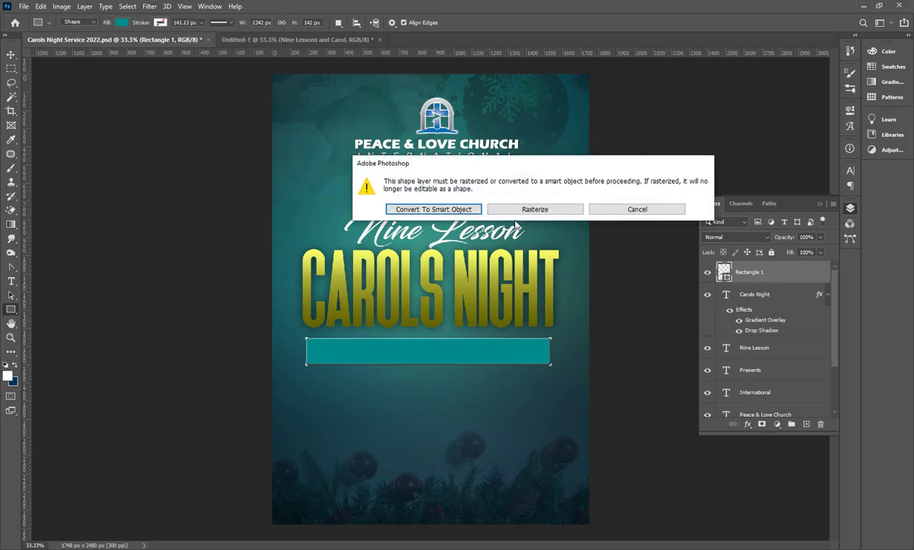
{"action": "left_click", "coordinate": [534, 209]}
{"action": "left_click_drag", "start_coordinate": [679, 303], "coordinate": [691, 303]}
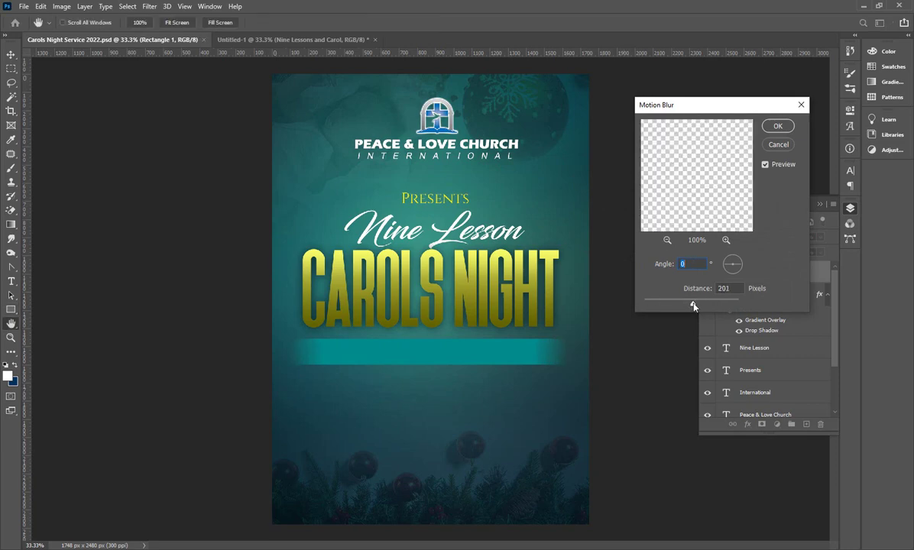
{"action": "key", "text": "Tab"}
{"action": "type", "text": "1"}
{"action": "left_click", "coordinate": [779, 127]}
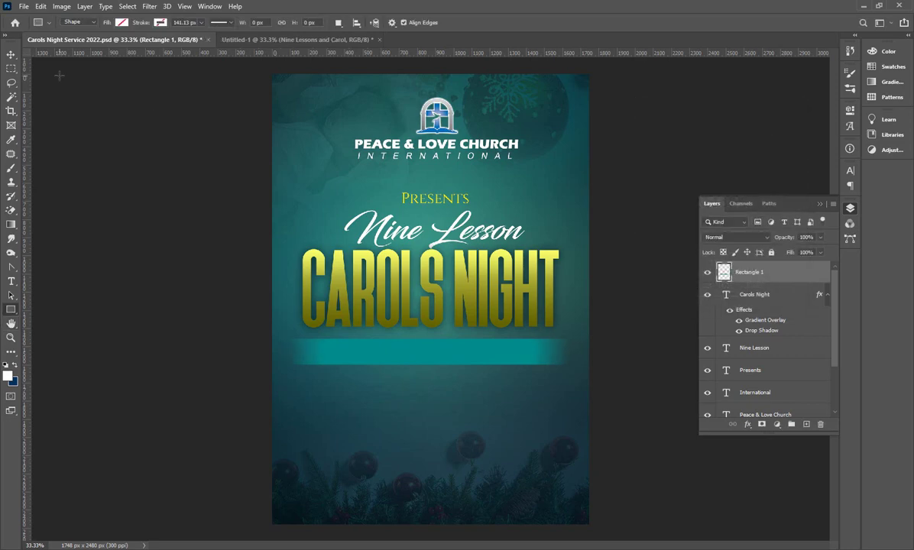
Check the banner against the reference flyer, save, then move the blurred rectangle up against the Carols Night text and slightly lower its opacity
{"action": "left_click", "coordinate": [234, 41]}
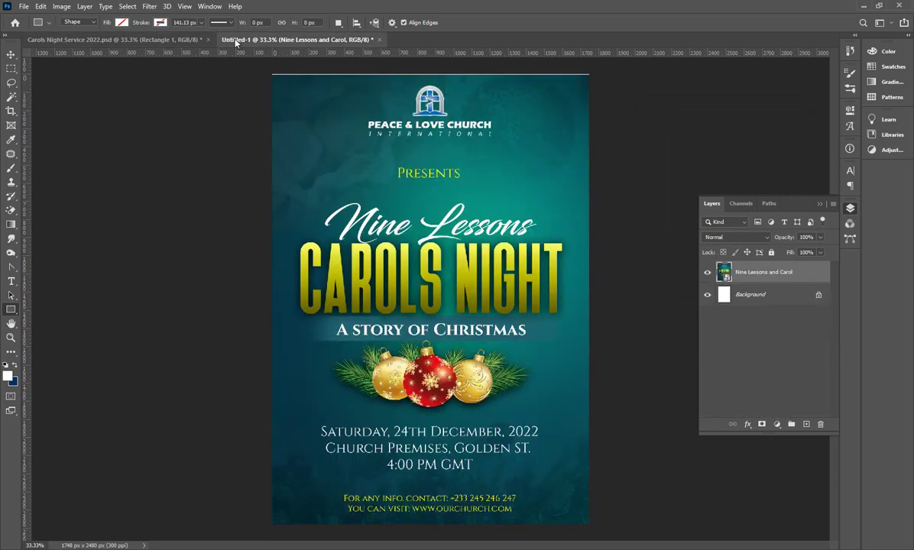
{"action": "key", "text": "v"}
{"action": "left_click", "coordinate": [84, 39]}
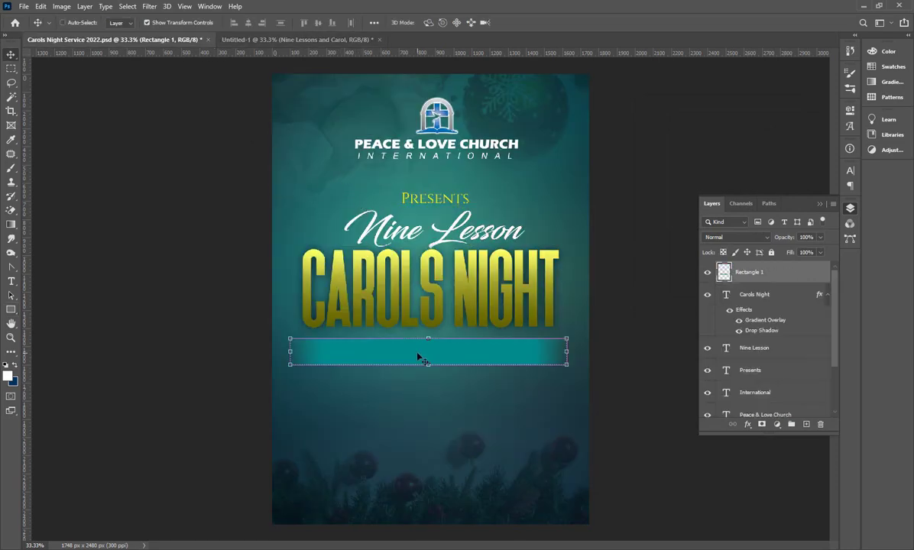
{"action": "key", "text": "ctrl+s"}
{"action": "left_click_drag", "start_coordinate": [408, 356], "coordinate": [408, 349]}
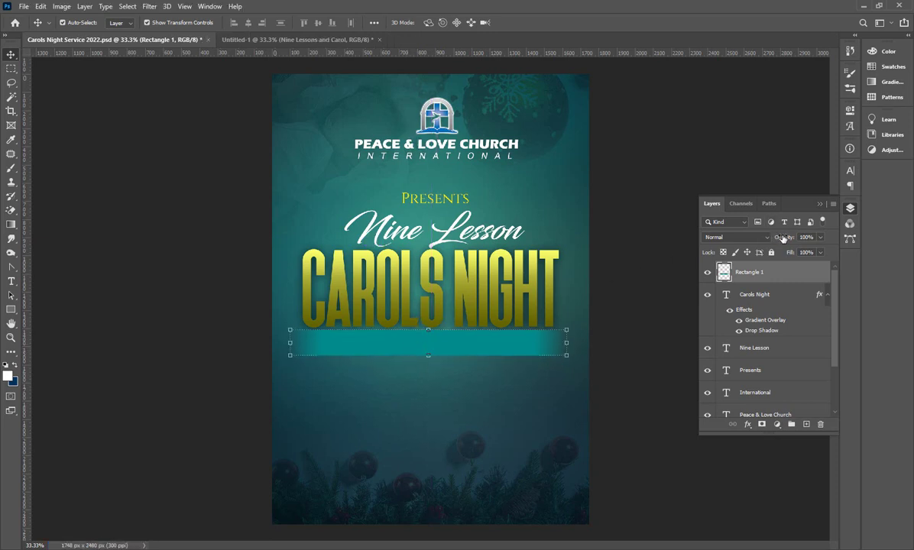
{"action": "mouse_move", "coordinate": [784, 238]}
{"action": "left_mouse_down"}
{"action": "mouse_move", "coordinate": [773, 240]}
{"action": "mouse_move", "coordinate": [781, 240]}
{"action": "left_mouse_up"}
Add a new layer and a white text line reading "A STORY OF CHRISTMAS" below the teal banner, and set its font to Cinzel
{"action": "key", "text": "ctrl+shift+alt+n"}
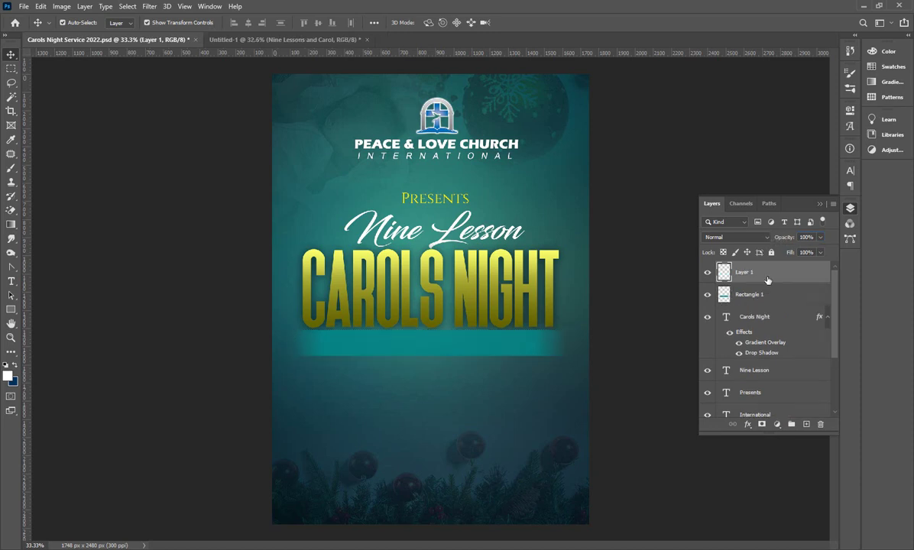
{"action": "key", "text": "t"}
{"action": "left_click", "coordinate": [352, 314]}
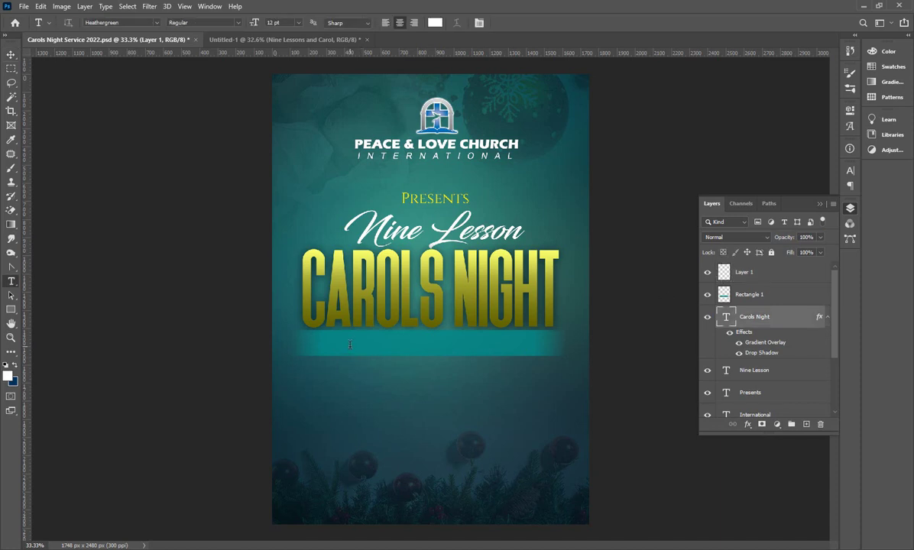
{"action": "type", "text": "A STORY"}
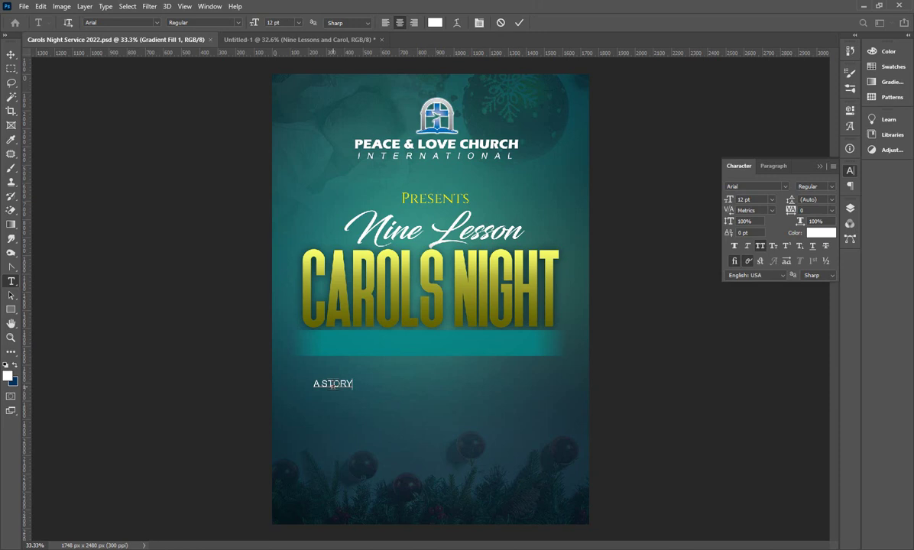
{"action": "type", "text": " OF CHR"}
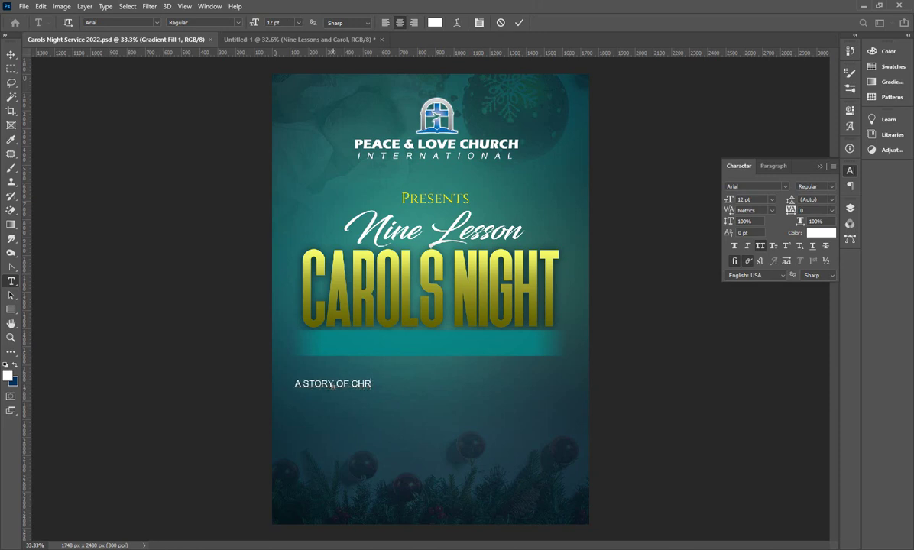
{"action": "type", "text": "ISTMAS"}
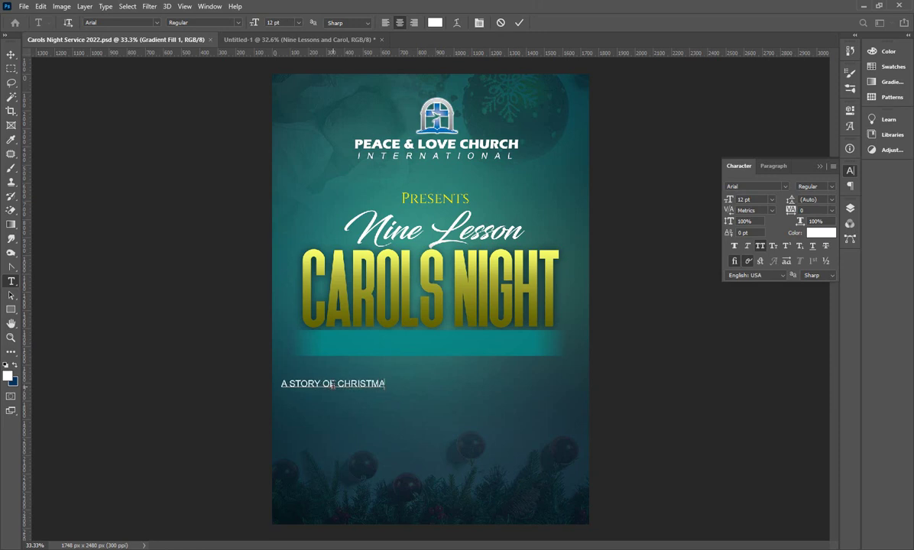
{"action": "left_click", "coordinate": [519, 22]}
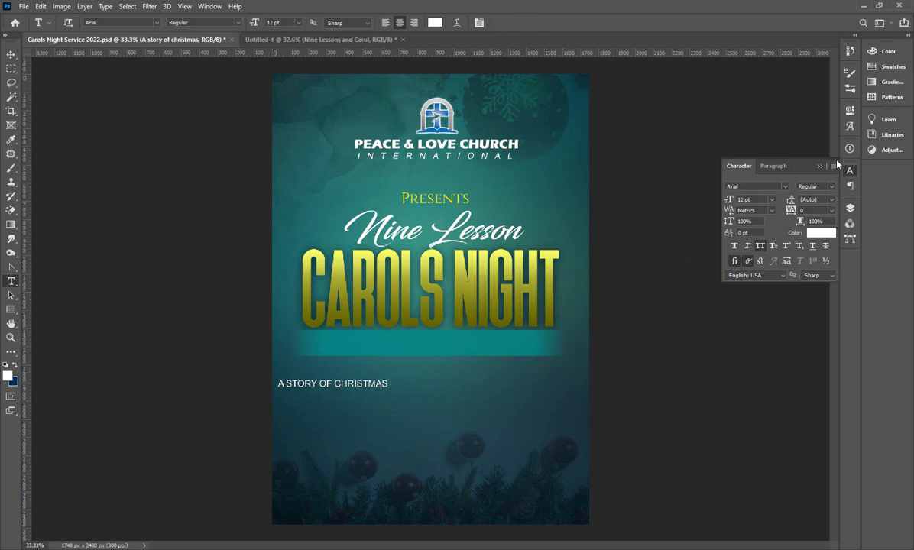
{"action": "left_click", "coordinate": [776, 185]}
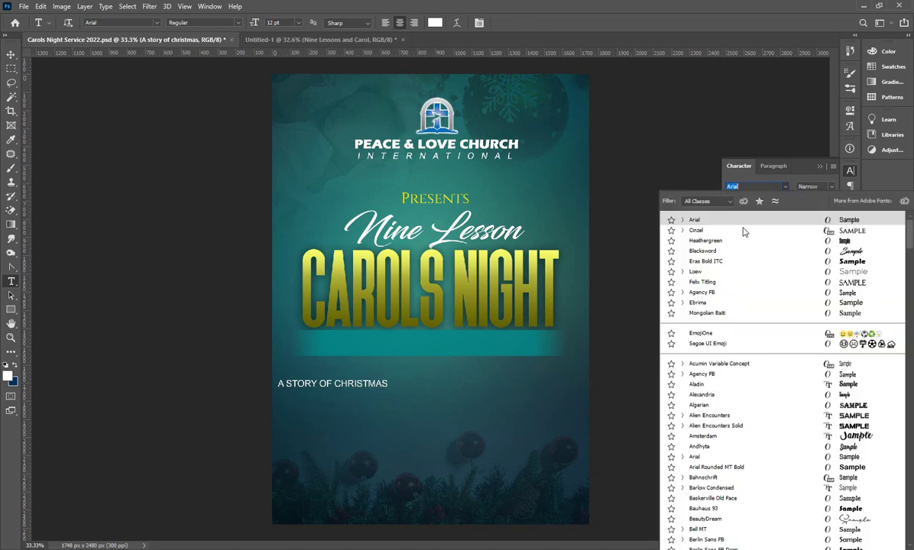
{"action": "left_click", "coordinate": [735, 233]}
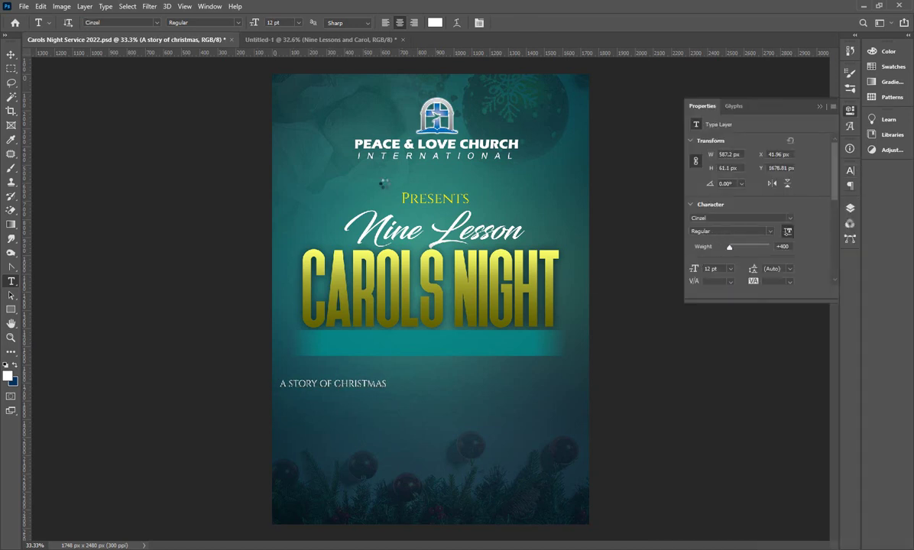
Scale the A STORY OF CHRISTMAS text to about 182% and position it centred on the teal banner
{"action": "left_click", "coordinate": [11, 54]}
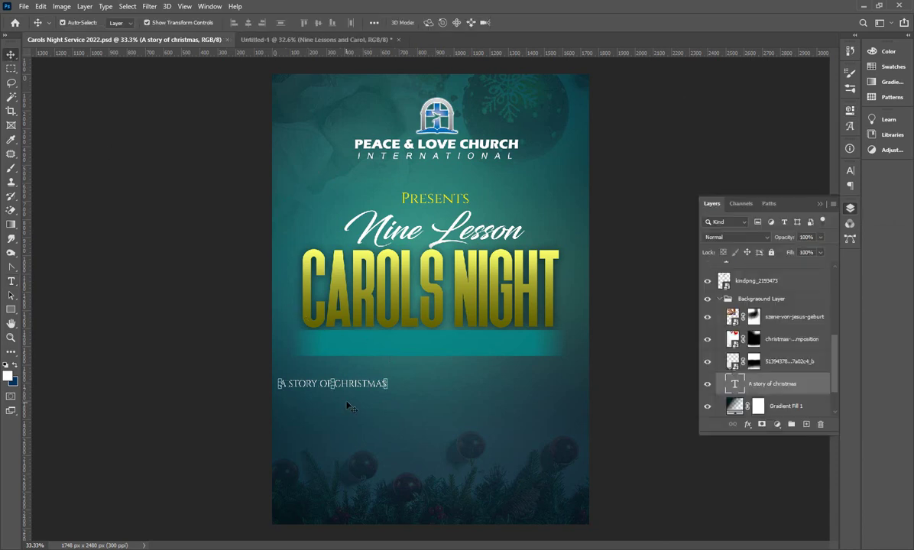
{"action": "key", "text": "ctrl+t"}
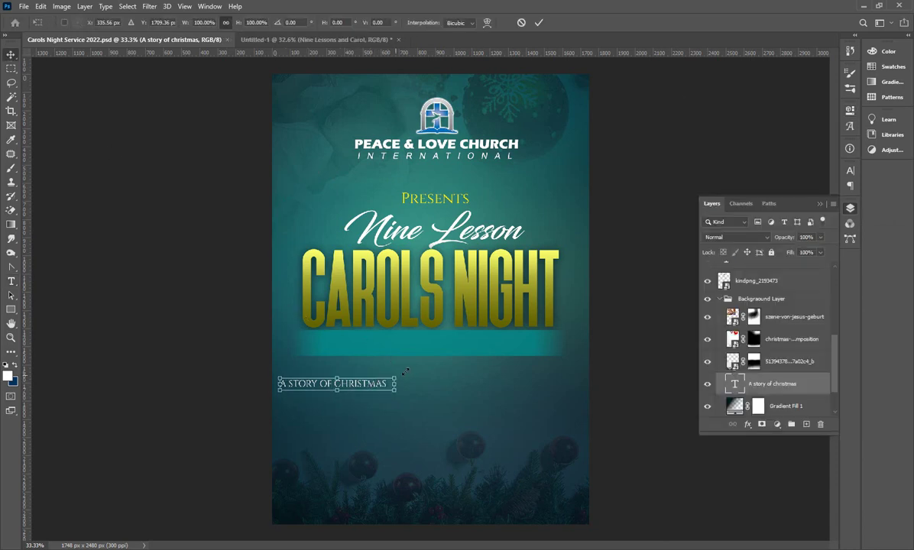
{"action": "left_click_drag", "start_coordinate": [388, 378], "coordinate": [475, 355]}
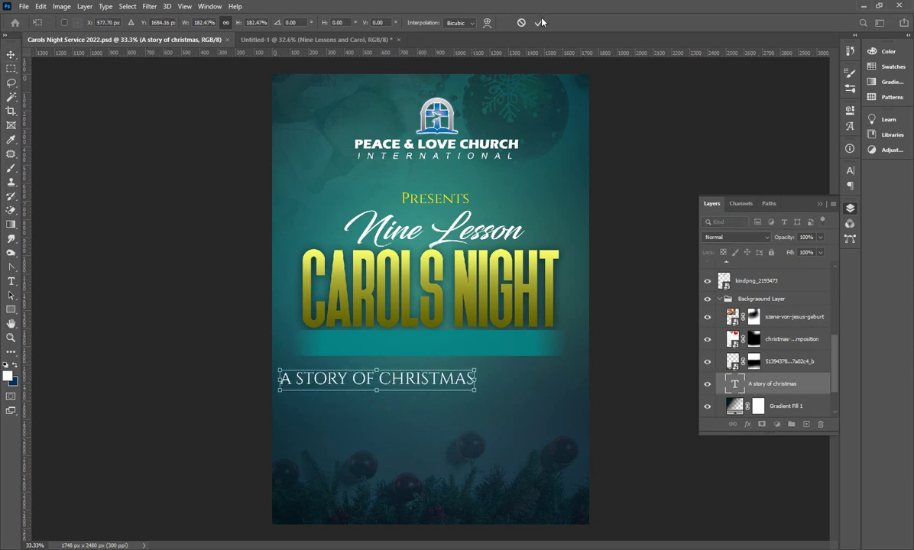
{"action": "key", "text": "Return"}
{"action": "left_click_drag", "start_coordinate": [401, 385], "coordinate": [455, 349]}
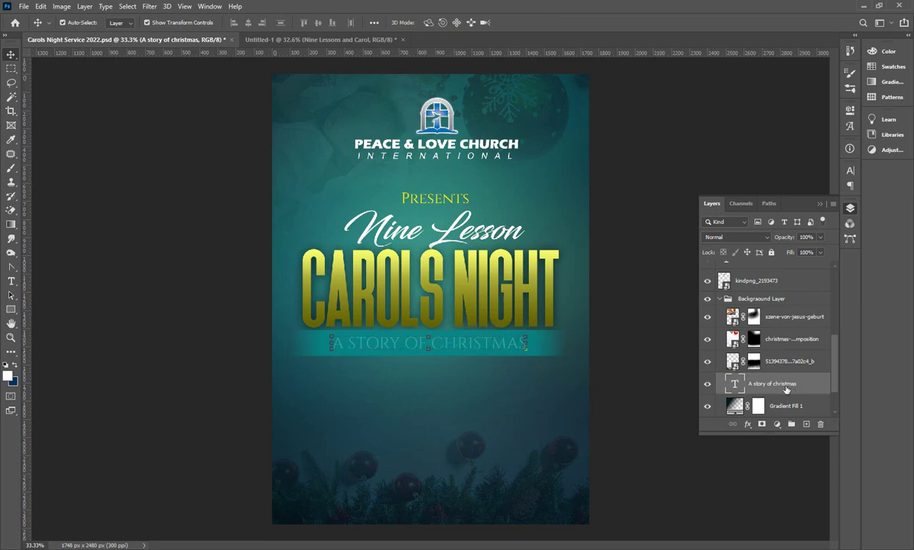
Bring the A story of christmas layer to the top of the layer stack, save, and set its font style to Bold
{"action": "left_click_drag", "start_coordinate": [805, 389], "coordinate": [787, 272]}
{"action": "key", "text": "ctrl+s"}
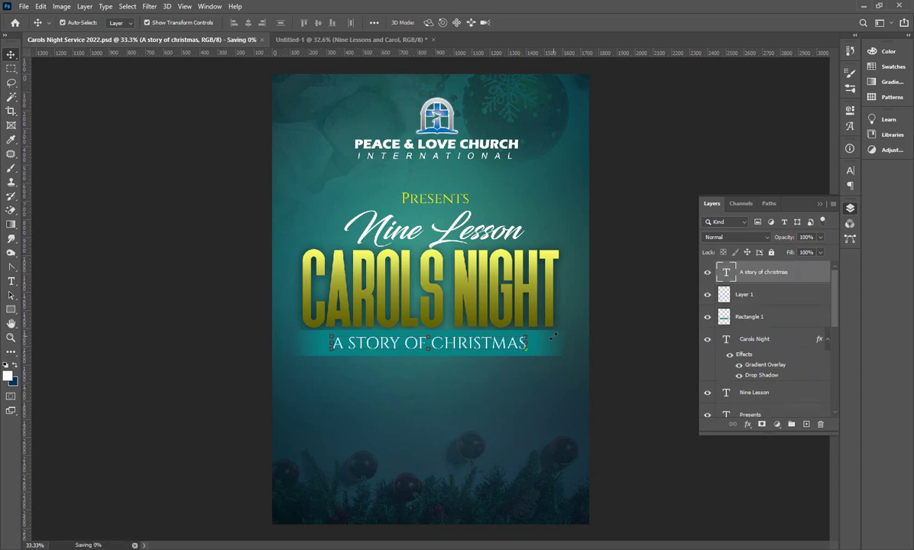
{"action": "left_click", "coordinate": [850, 170]}
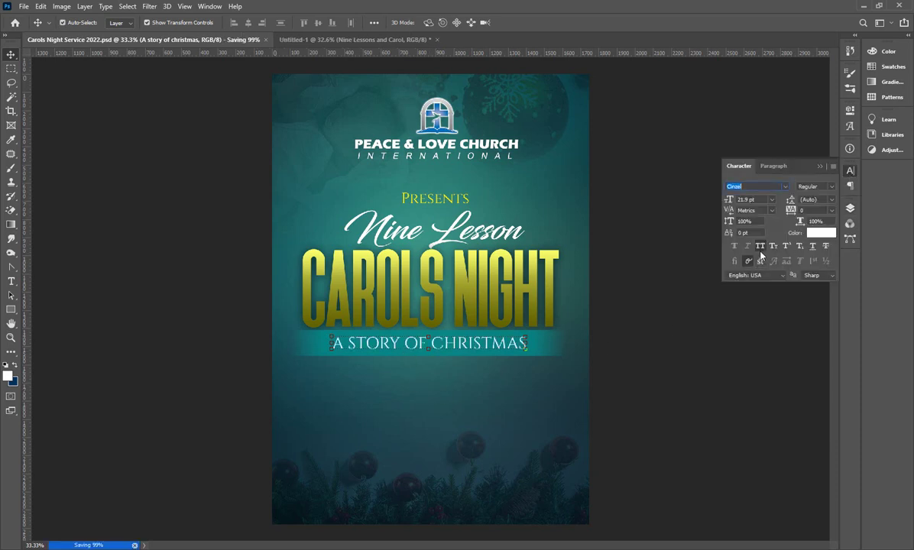
{"action": "left_click", "coordinate": [832, 187]}
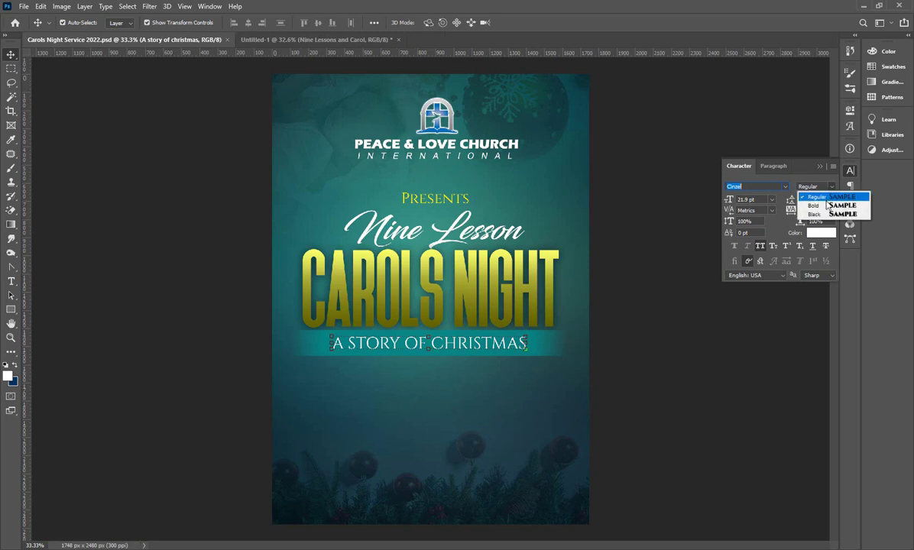
{"action": "left_click", "coordinate": [821, 206]}
{"action": "left_click", "coordinate": [433, 385]}
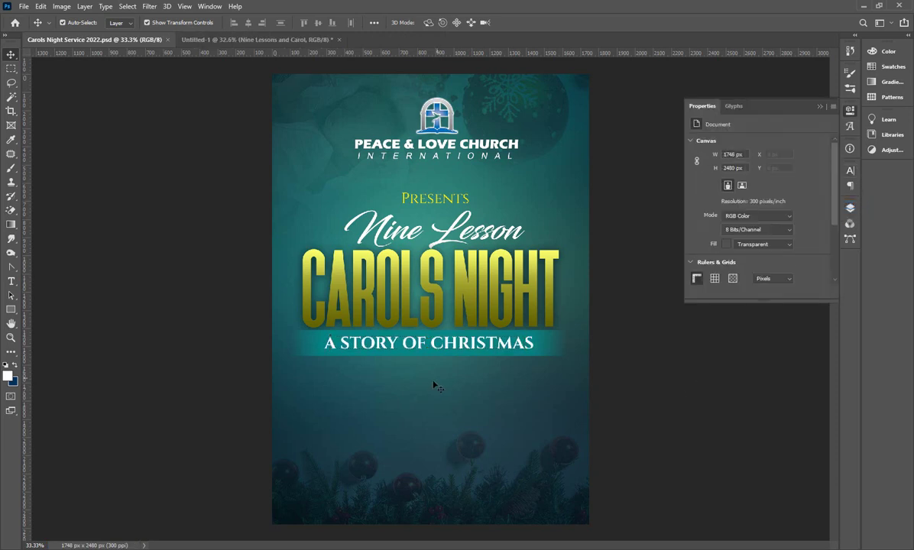
Place the Christmas-Ornament-Decoration (1) image from the project folder, scaled to about 5.54% and positioned directly beneath the subtitle banner
{"action": "left_click", "coordinate": [863, 6]}
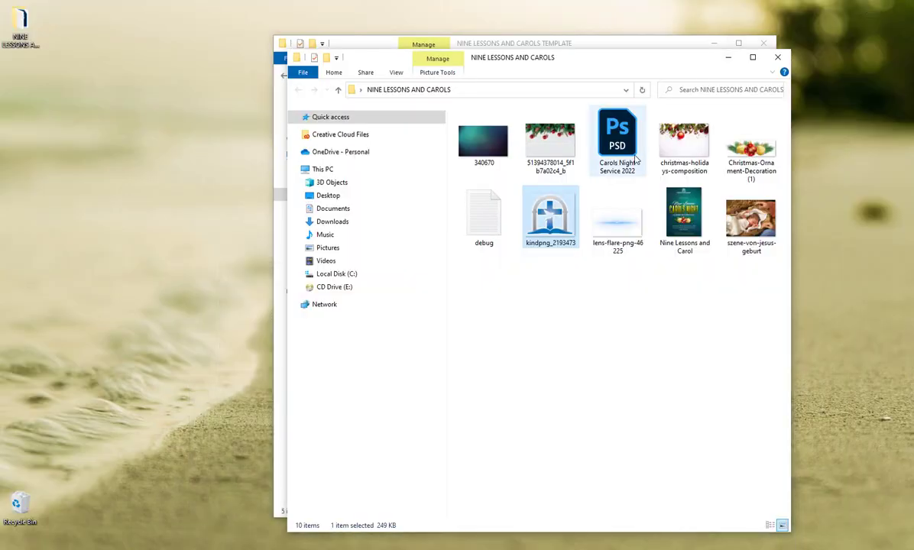
{"action": "left_click_drag", "start_coordinate": [745, 155], "coordinate": [432, 422]}
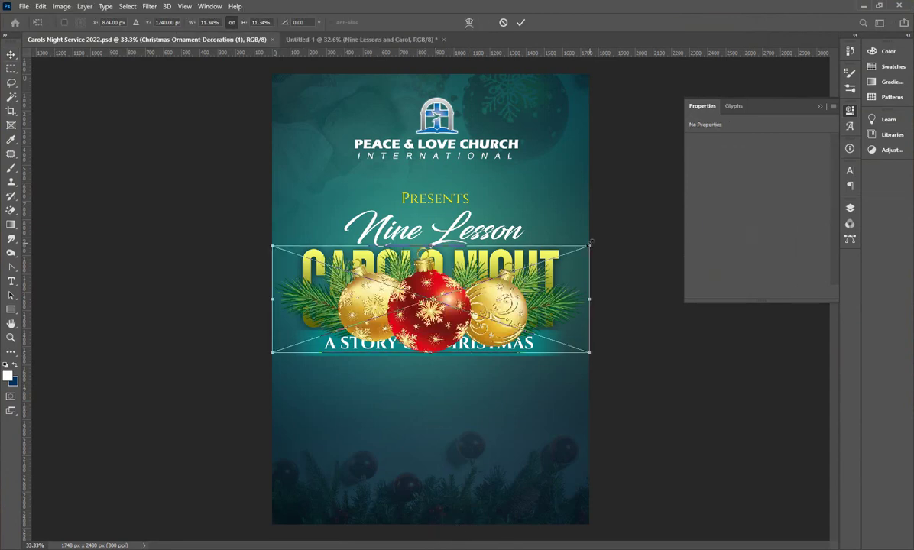
{"action": "left_click_drag", "start_coordinate": [590, 244], "coordinate": [433, 304]}
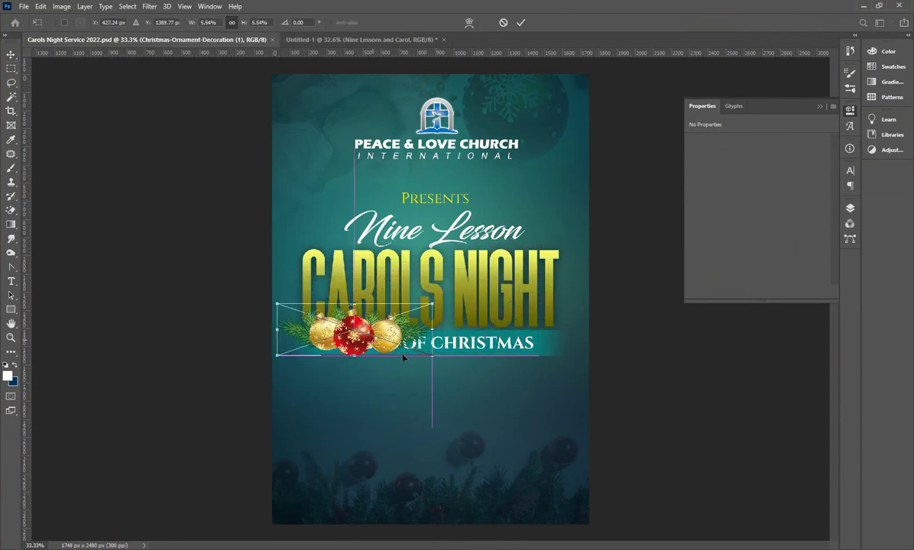
{"action": "left_click_drag", "start_coordinate": [404, 357], "coordinate": [442, 394]}
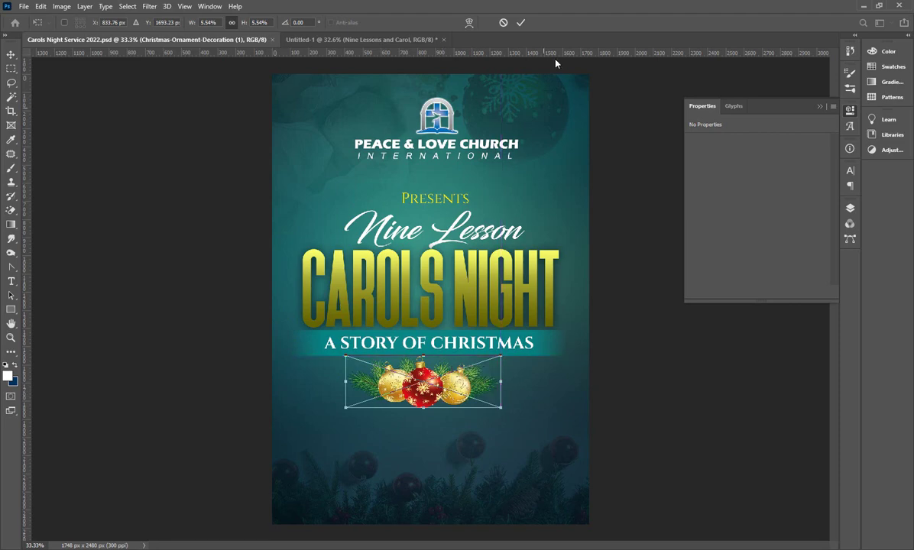
{"action": "left_click", "coordinate": [520, 24]}
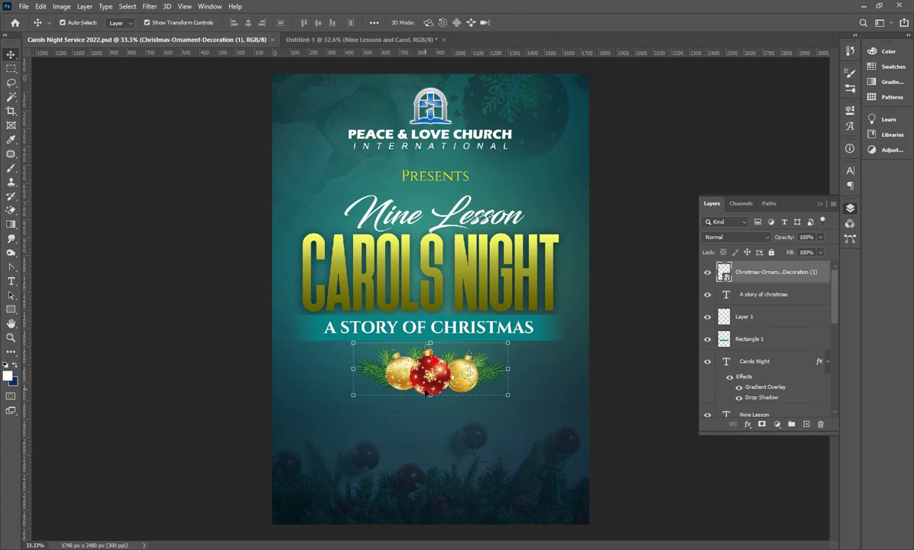
Apply a black Drop Shadow in Normal mode to the ornament layer with 3 px distance and 60 px size, and increase the shadow's opacity
{"action": "double_click", "coordinate": [824, 274]}
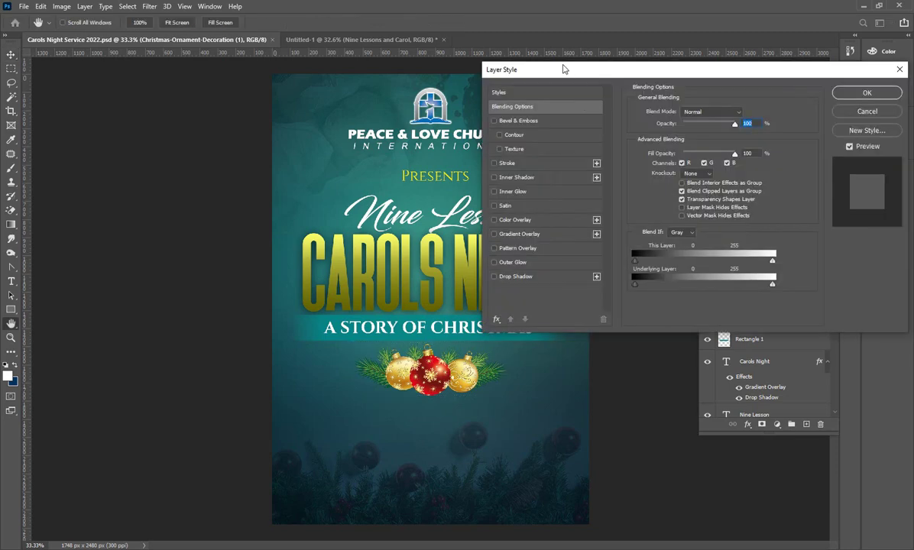
{"action": "left_click_drag", "start_coordinate": [563, 69], "coordinate": [599, 62]}
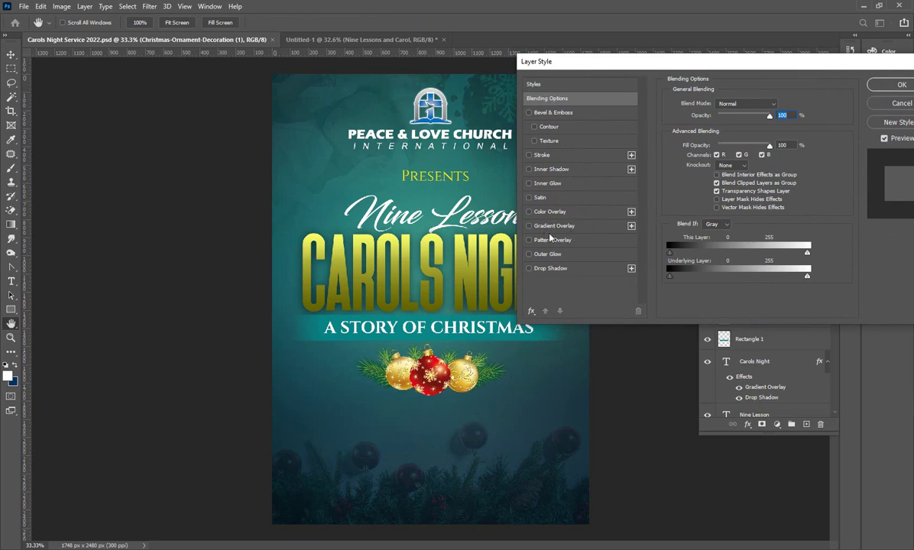
{"action": "left_click", "coordinate": [552, 268]}
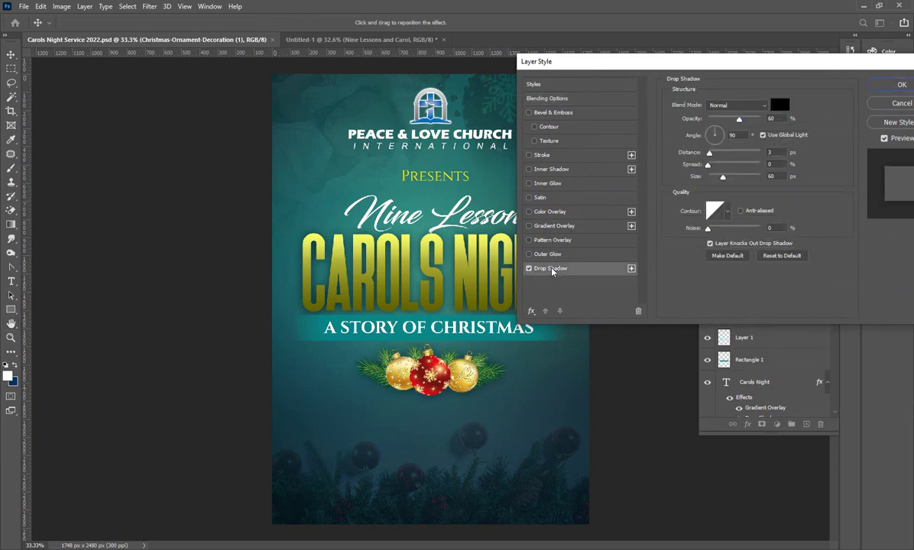
{"action": "left_click_drag", "start_coordinate": [741, 119], "coordinate": [755, 122]}
{"action": "left_click", "coordinate": [901, 85]}
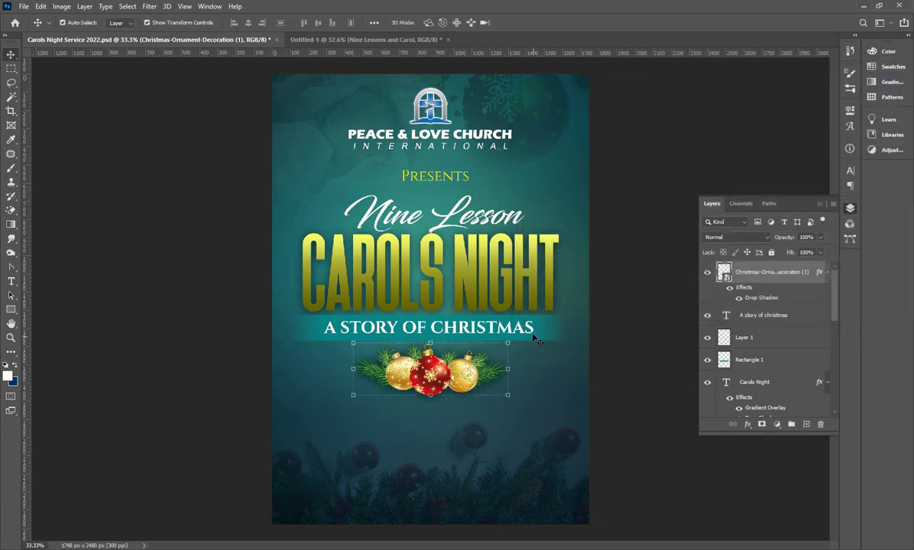
Enlarge the Christmas ornament image slightly, keep it directly beneath the subtitle banner, and save the flyer
{"action": "mouse_move", "coordinate": [507, 341]}
{"action": "left_mouse_down"}
{"action": "mouse_move", "coordinate": [495, 336]}
{"action": "mouse_move", "coordinate": [523, 338]}
{"action": "left_mouse_up"}
{"action": "left_click_drag", "start_coordinate": [483, 368], "coordinate": [481, 369]}
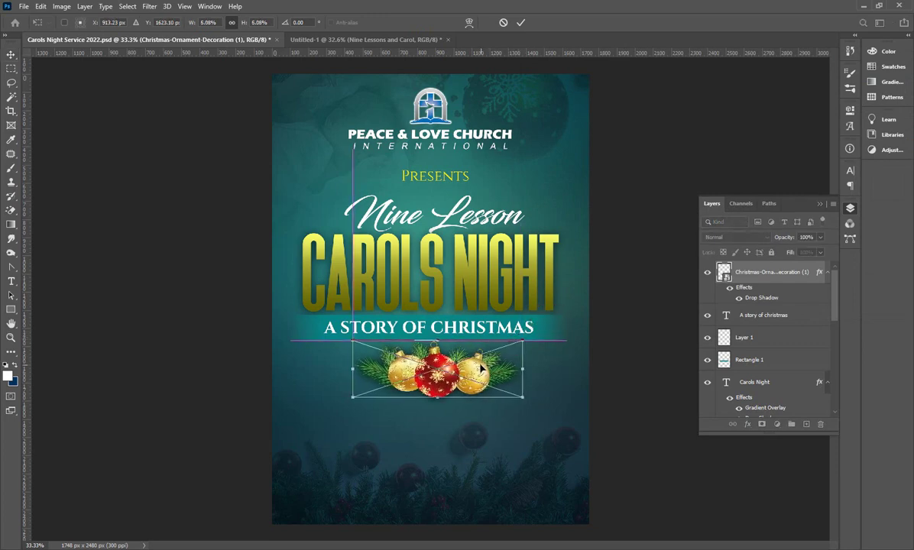
{"action": "left_click", "coordinate": [520, 22]}
{"action": "key", "text": "ctrl+s"}
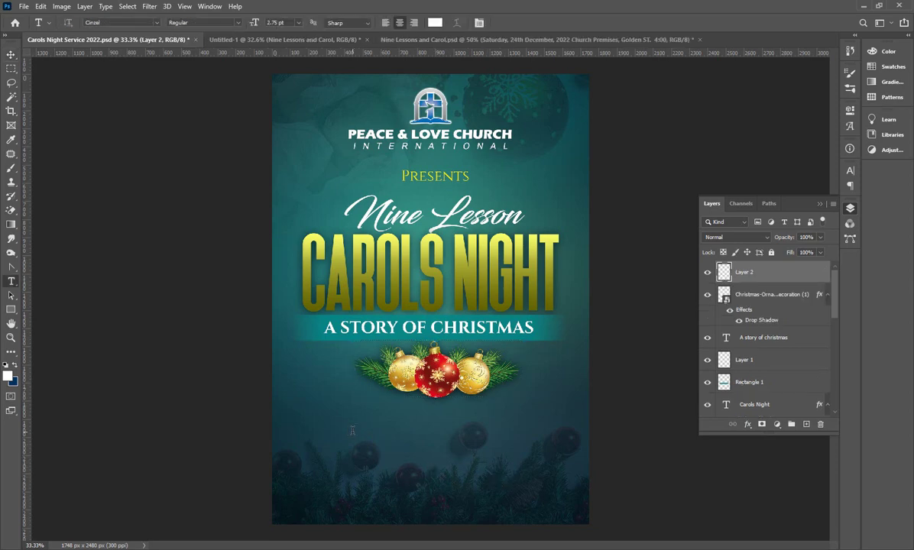
Paste the copied event date, venue and time text as a new text layer below the ornaments
{"action": "left_click", "coordinate": [353, 432]}
{"action": "key", "text": "ctrl+v"}
{"action": "left_click", "coordinate": [518, 26]}
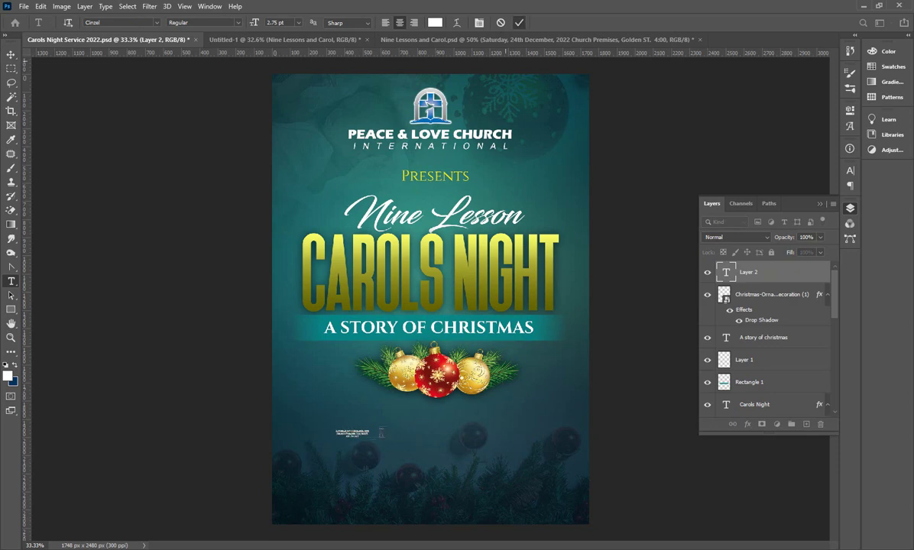
{"action": "left_click", "coordinate": [11, 54]}
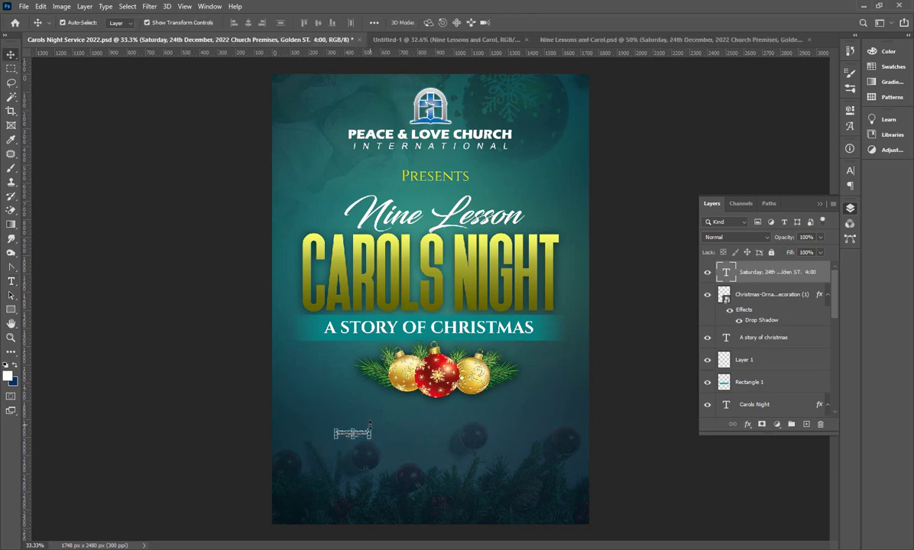
Enlarge the date, venue and time text to roughly the subtitle's width and centre it beneath the ornaments
{"action": "left_click_drag", "start_coordinate": [371, 428], "coordinate": [480, 407]}
{"action": "left_click_drag", "start_coordinate": [413, 419], "coordinate": [420, 439]}
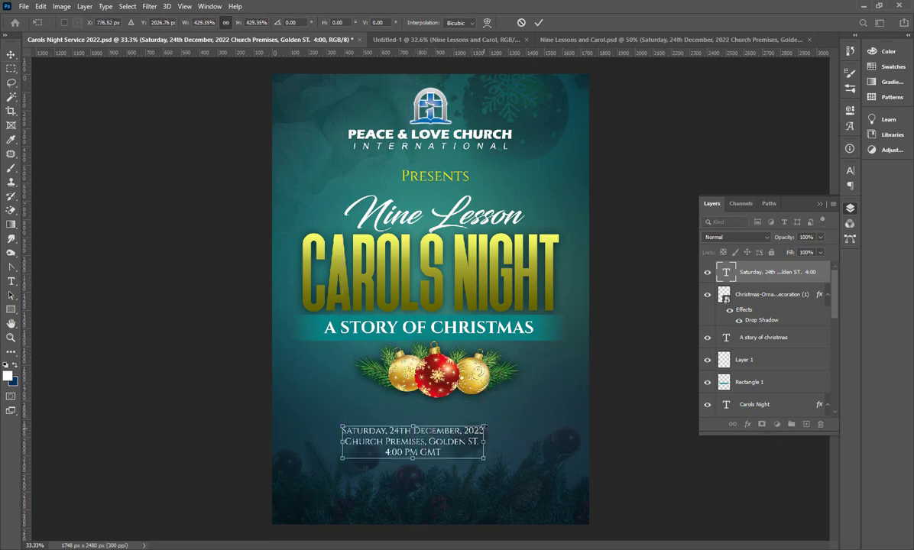
{"action": "left_click_drag", "start_coordinate": [485, 426], "coordinate": [552, 399]}
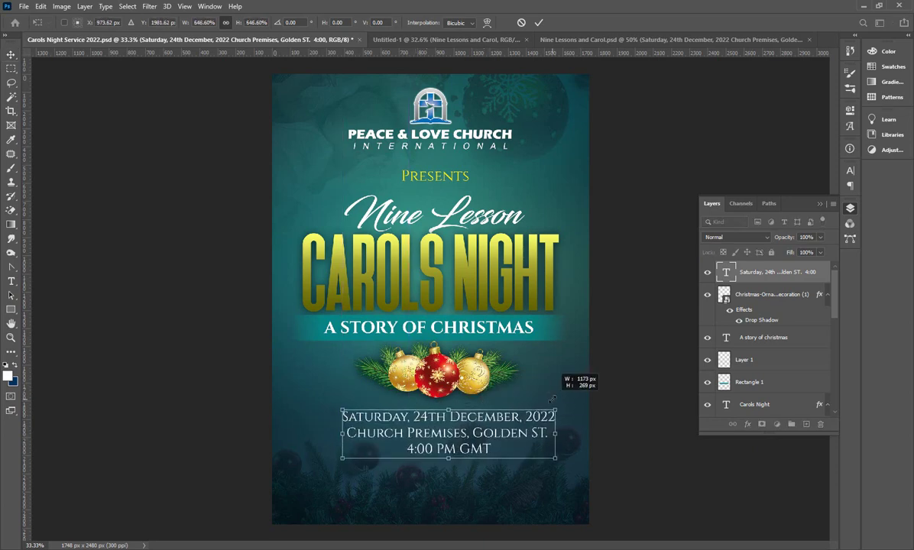
{"action": "left_click_drag", "start_coordinate": [495, 438], "coordinate": [474, 433]}
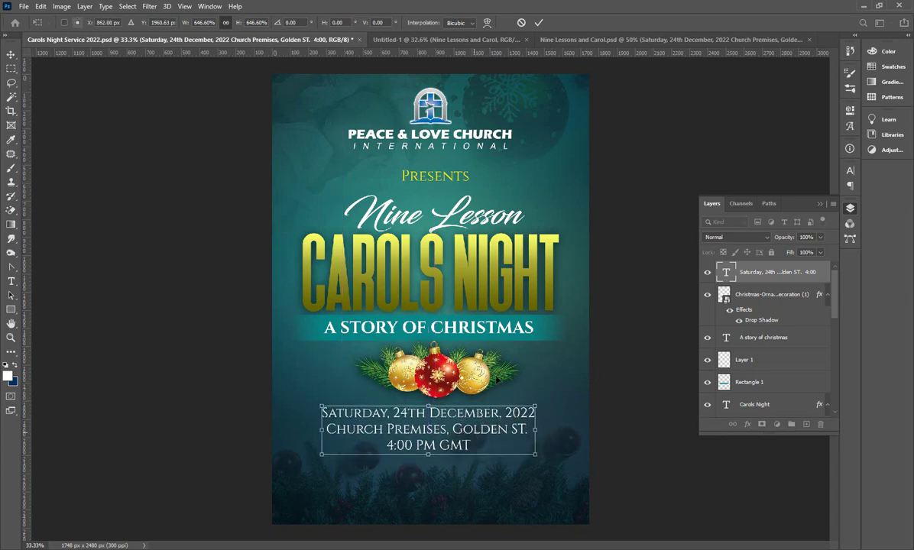
{"action": "left_click", "coordinate": [538, 23]}
Paste the copied yellow contact and website text as a new text layer near the flyer's bottom edge
{"action": "key", "text": "t"}
{"action": "left_click", "coordinate": [306, 488]}
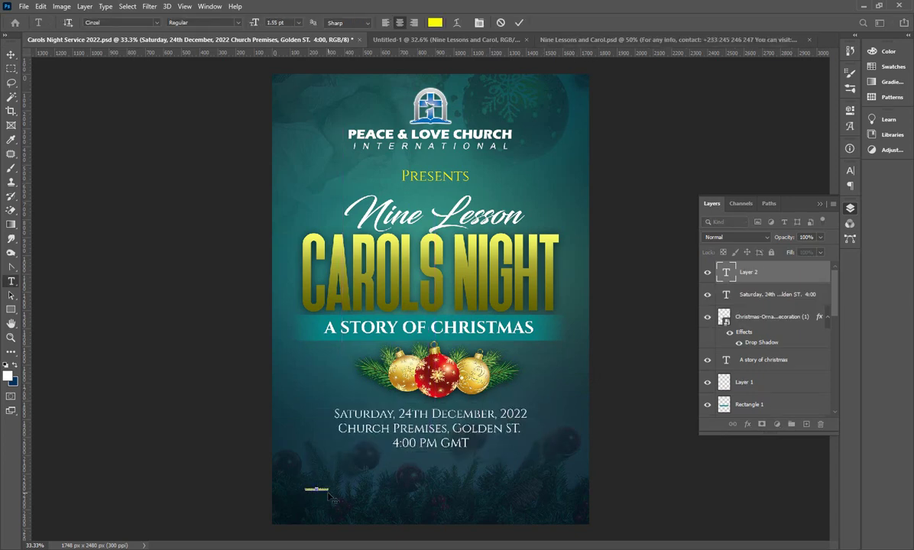
{"action": "left_click", "coordinate": [519, 22]}
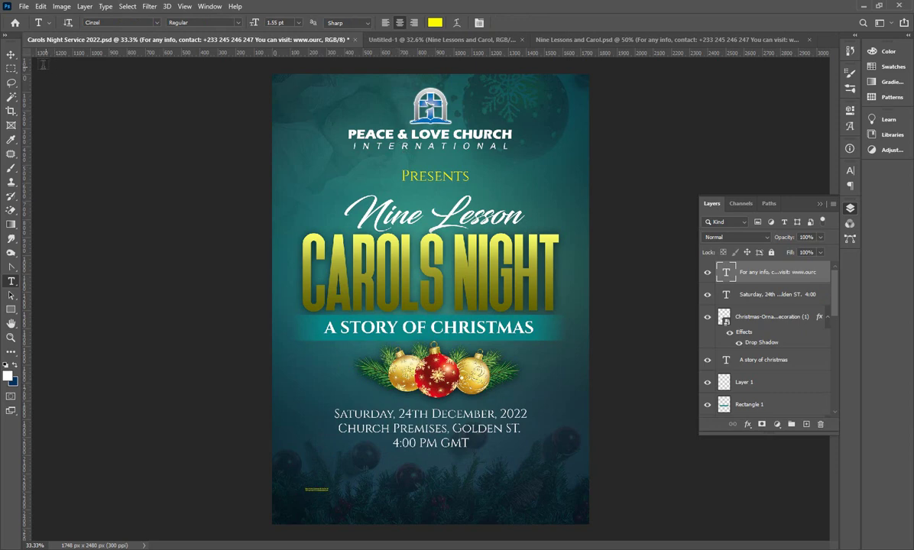
Scale the contact and website text to about 635% and position it at the flyer's foot below the event details
{"action": "left_click", "coordinate": [12, 54]}
{"action": "key", "text": "ctrl+t"}
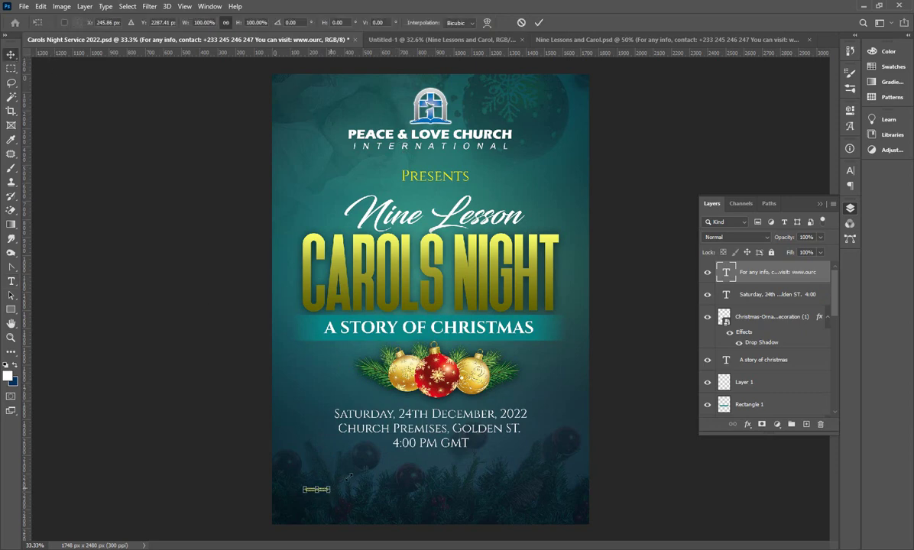
{"action": "left_click_drag", "start_coordinate": [348, 477], "coordinate": [456, 472]}
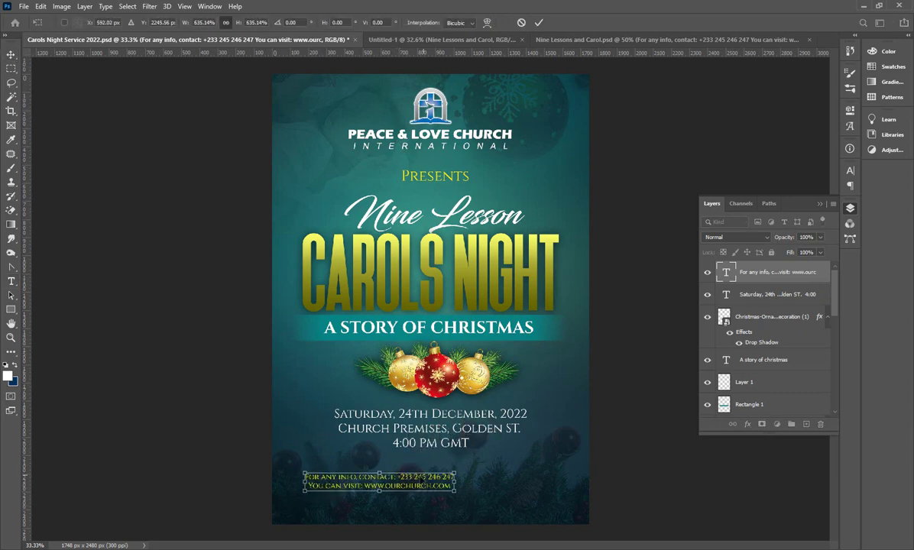
{"action": "left_click_drag", "start_coordinate": [380, 482], "coordinate": [419, 499]}
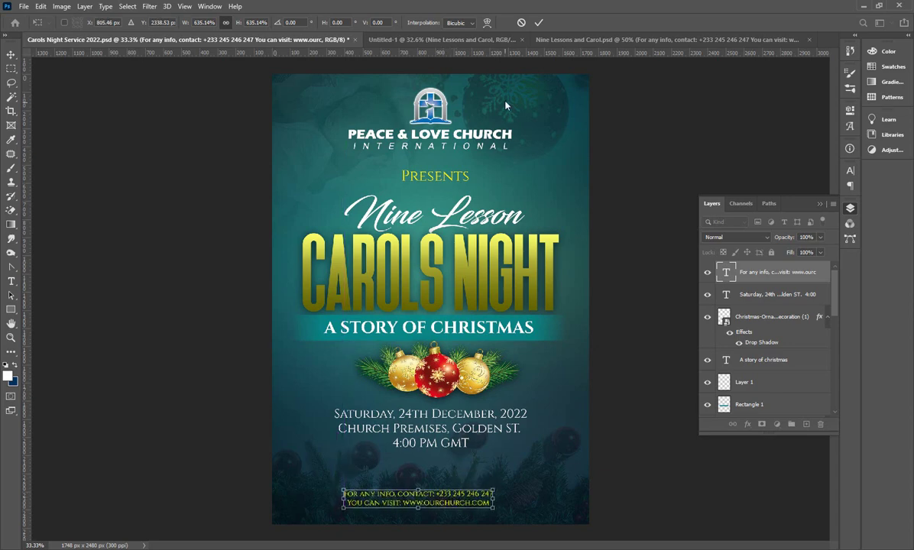
{"action": "key", "text": "Return"}
Centre the contact and website text horizontally on the canvas, clear the selection, and save
{"action": "key", "text": "ctrl+a"}
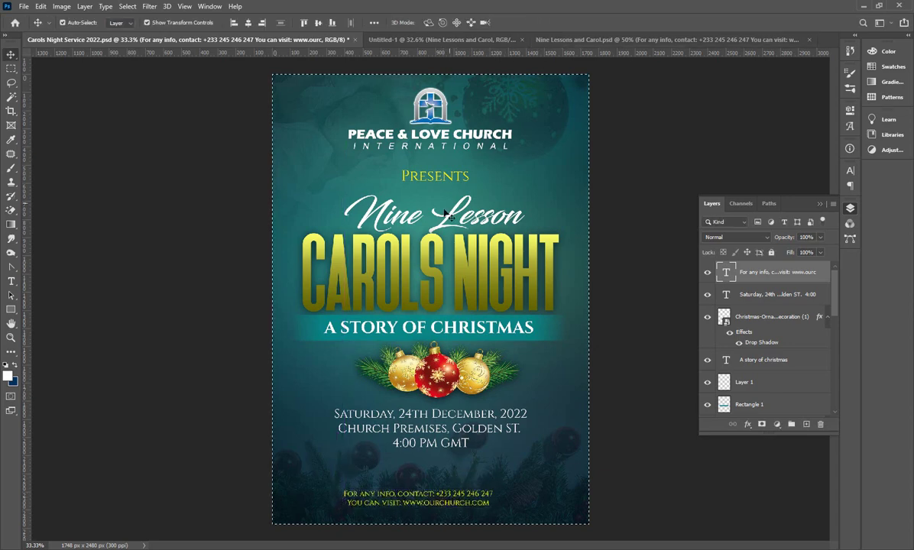
{"action": "left_click", "coordinate": [248, 22]}
{"action": "key", "text": "ctrl+d"}
{"action": "key", "text": "ctrl+s"}
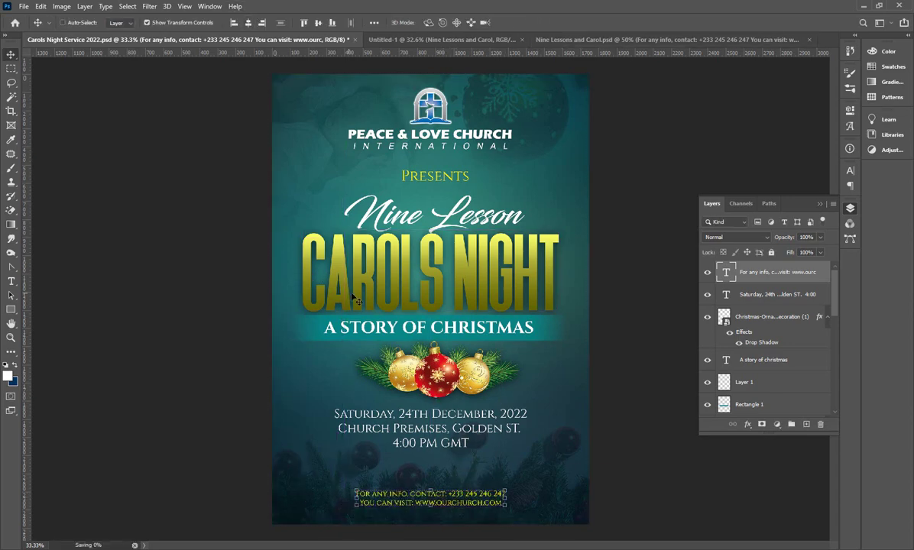
{"action": "left_click", "coordinate": [350, 474]}
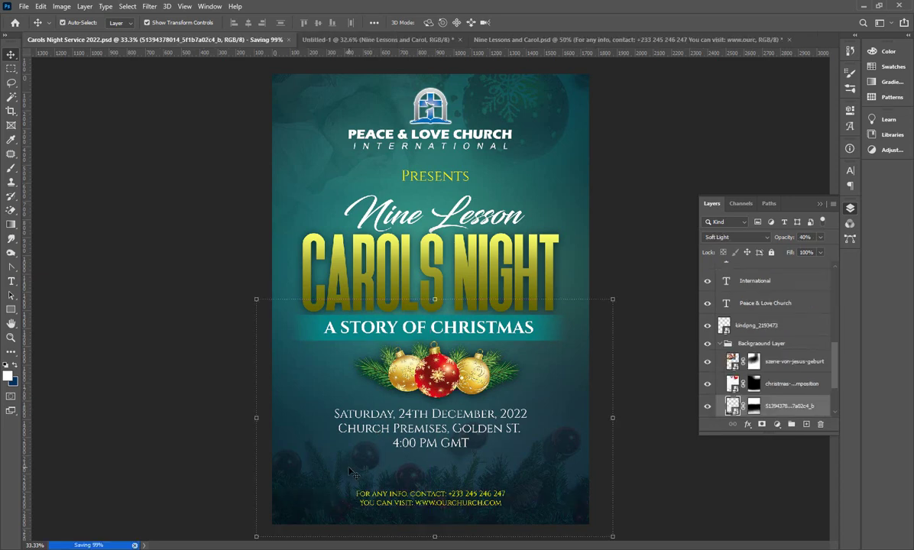
{"action": "left_click_drag", "start_coordinate": [392, 430], "coordinate": [392, 436]}
{"action": "key", "text": "ctrl+z"}
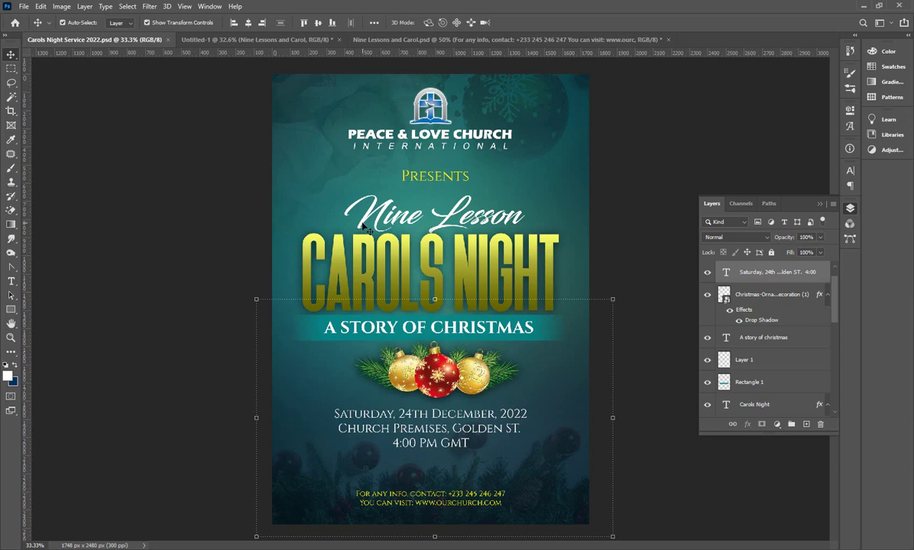
Move the date, venue and time text slightly lower between the ornaments and the contact lines, saving the flyer
{"action": "left_click", "coordinate": [363, 225]}
{"action": "left_click", "coordinate": [409, 431]}
{"action": "left_click_drag", "start_coordinate": [409, 433], "coordinate": [410, 440]}
{"action": "key", "text": "ctrl+s"}
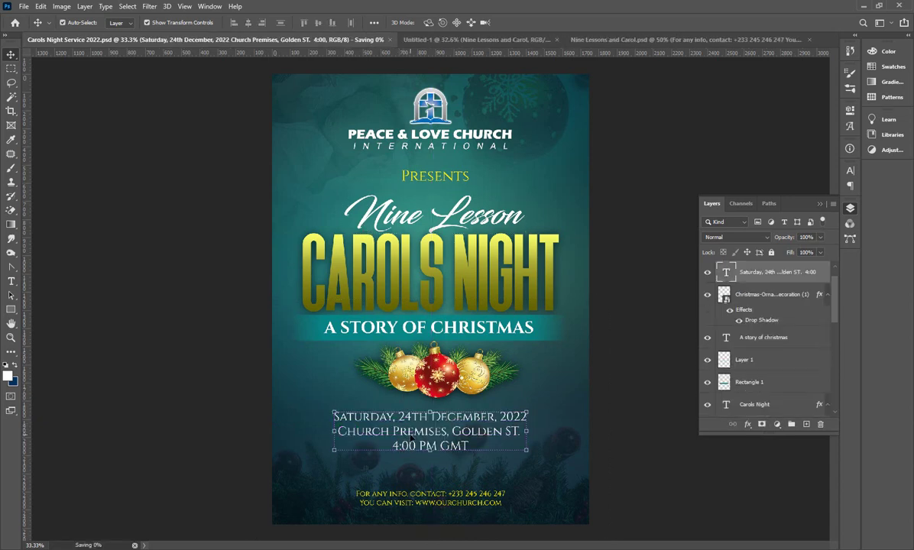
{"action": "key", "text": "Down"}
{"action": "key", "text": "Down"}
{"action": "key", "text": "Down"}
{"action": "key", "text": "Down"}
{"action": "key", "text": "Down"}
{"action": "key", "text": "Down"}
{"action": "key", "text": "Down"}
{"action": "key", "text": "Down"}
{"action": "key", "text": "Down"}
{"action": "key", "text": "Down"}
{"action": "key", "text": "Down"}
{"action": "key", "text": "Down"}
{"action": "key", "text": "Down"}
{"action": "key", "text": "Down"}
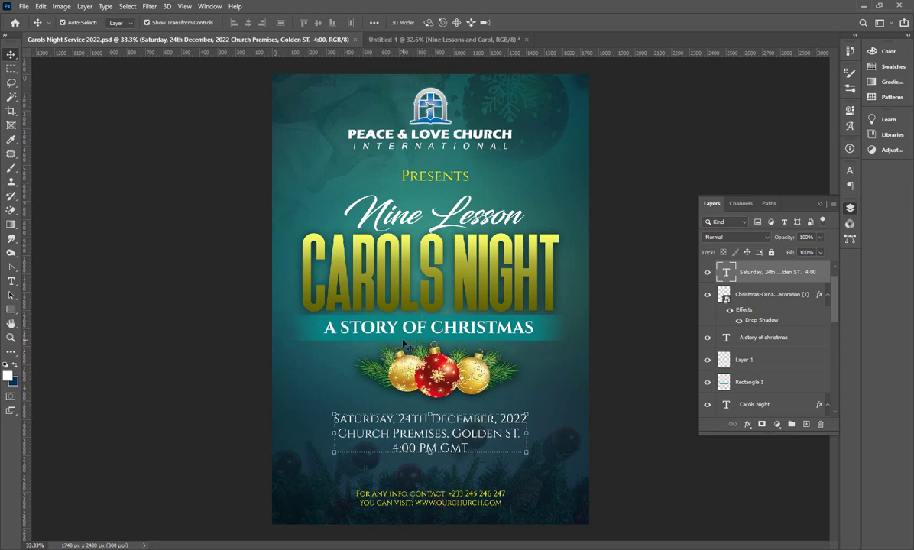
Place the lens-flare-png-46225 image from the project folder directly above the Rectangle 1 banner layer
{"action": "left_click", "coordinate": [316, 329]}
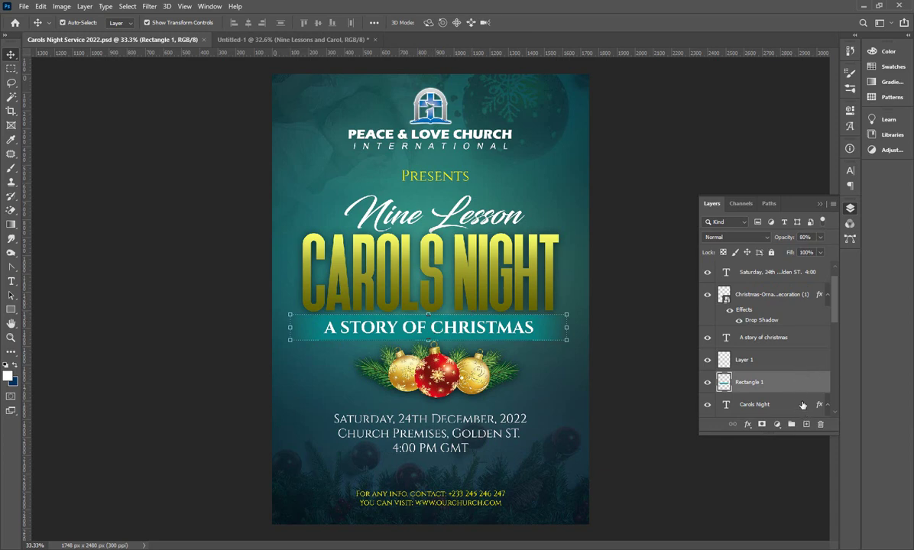
{"action": "left_click", "coordinate": [806, 425]}
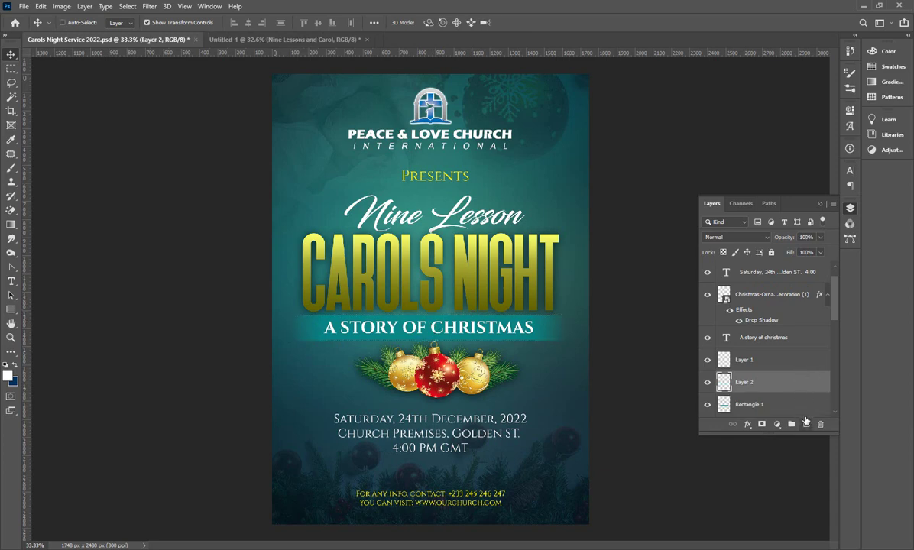
{"action": "key", "text": "ctrl+s"}
{"action": "left_click", "coordinate": [861, 6]}
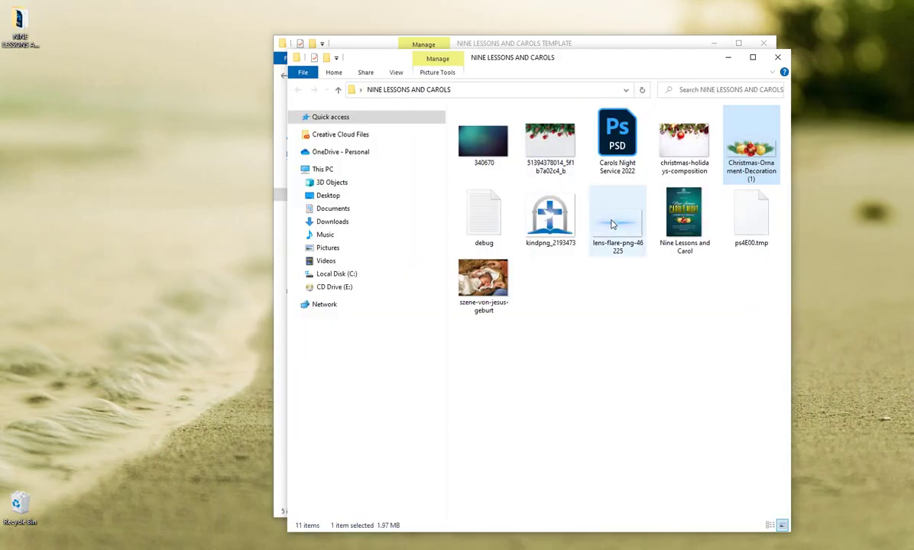
{"action": "left_click", "coordinate": [614, 227]}
{"action": "left_click_drag", "start_coordinate": [613, 227], "coordinate": [382, 314]}
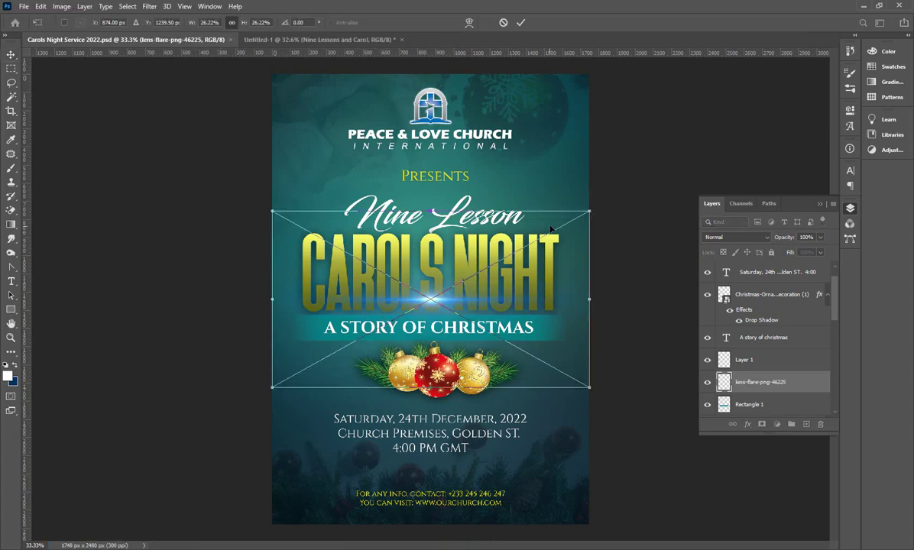
Scale the lens flare to about 20.19%, position it on the subtitle banner's upper edge, and save
{"action": "left_click_drag", "start_coordinate": [590, 210], "coordinate": [517, 252]}
{"action": "left_click_drag", "start_coordinate": [388, 295], "coordinate": [413, 290]}
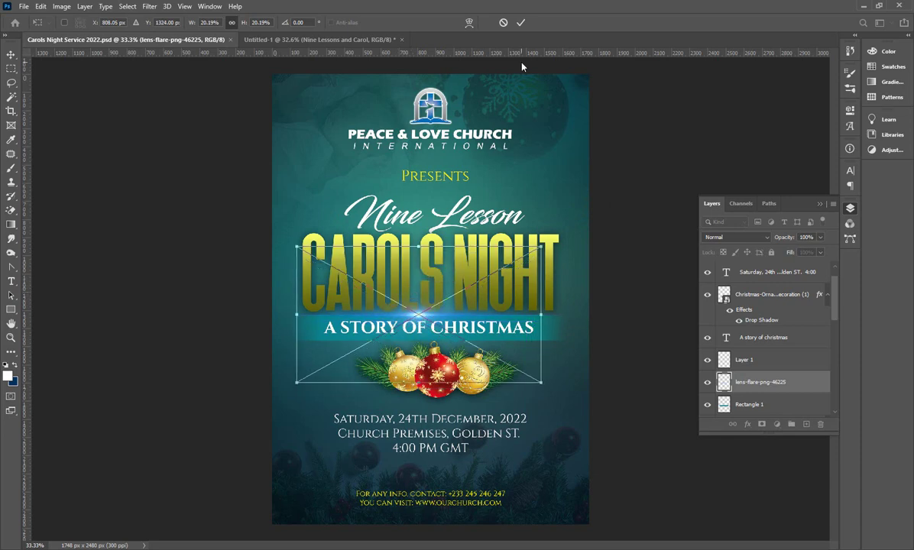
{"action": "left_click", "coordinate": [521, 23]}
{"action": "left_click", "coordinate": [459, 198]}
{"action": "key", "text": "ctrl+s"}
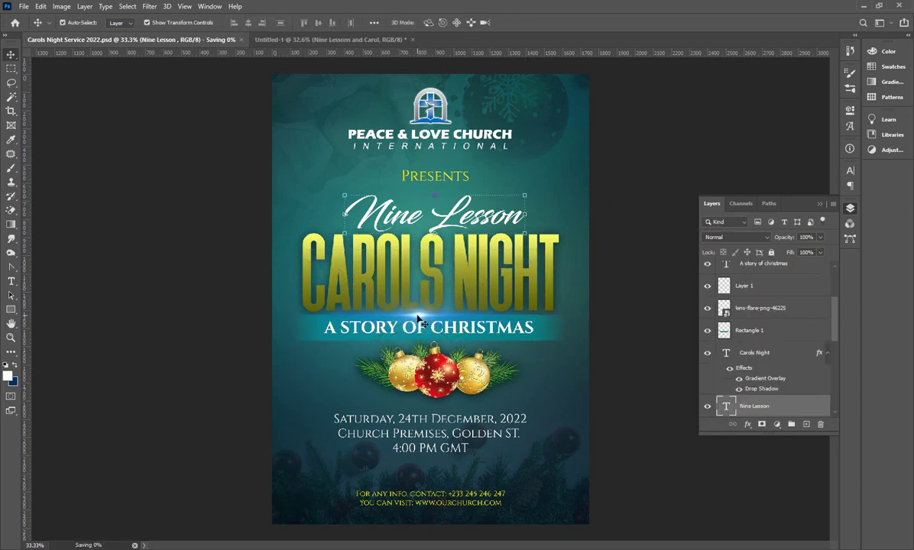
Shift the lens flare slightly right, set its opacity to 67%, and duplicate it onto the banner's lower edge
{"action": "left_click_drag", "start_coordinate": [419, 321], "coordinate": [424, 321]}
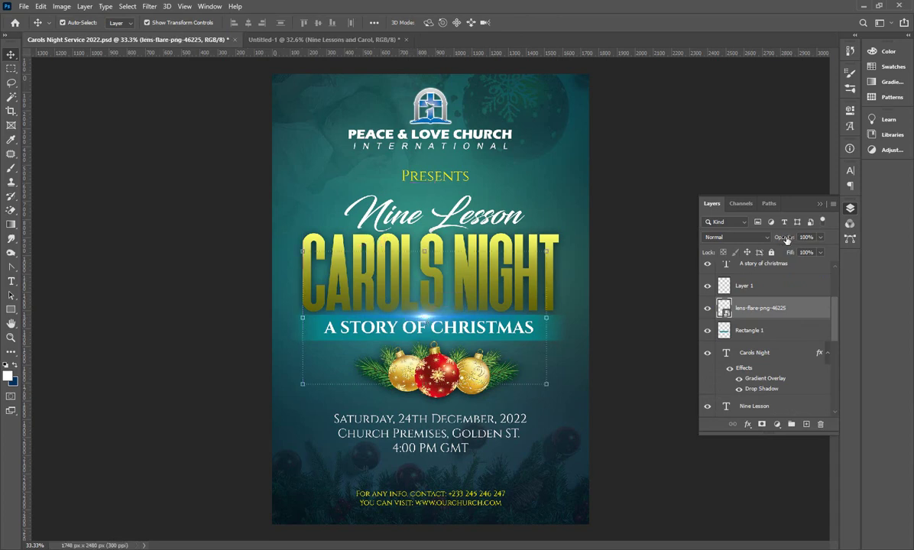
{"action": "left_click_drag", "start_coordinate": [787, 239], "coordinate": [776, 243]}
{"action": "left_click_drag", "start_coordinate": [424, 321], "coordinate": [422, 346]}
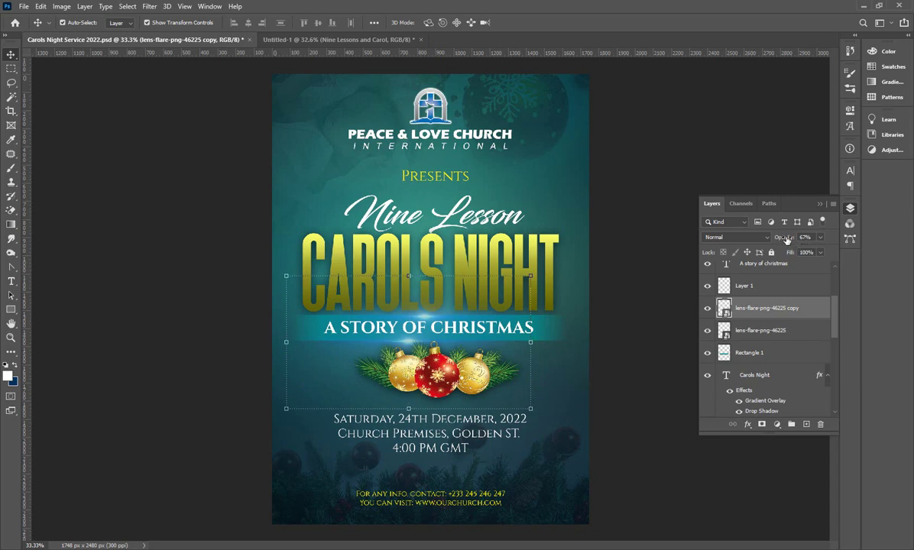
Fine-tune the opacity of the lens flare copy and the original lens flare, and save the flyer
{"action": "left_click_drag", "start_coordinate": [786, 241], "coordinate": [783, 243]}
{"action": "left_click_drag", "start_coordinate": [791, 242], "coordinate": [779, 243]}
{"action": "left_click", "coordinate": [396, 299]}
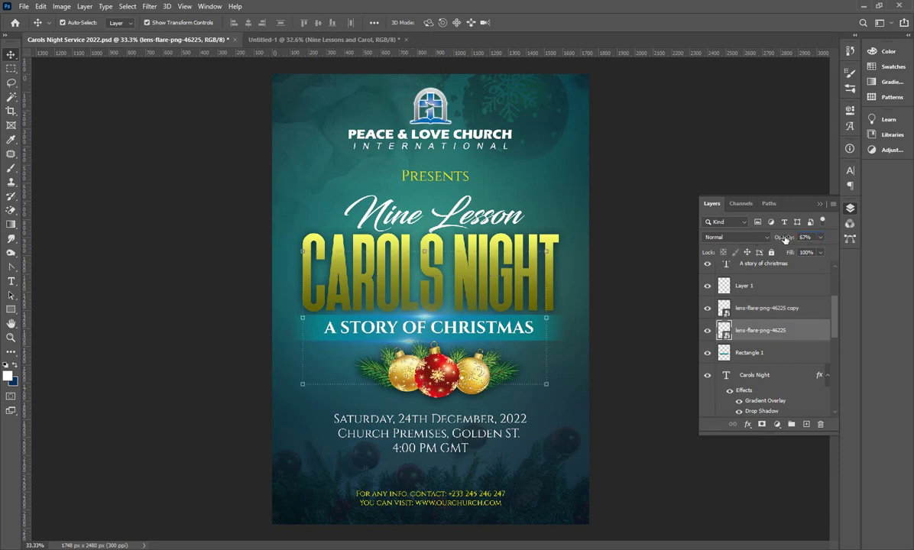
{"action": "left_click_drag", "start_coordinate": [788, 242], "coordinate": [778, 241]}
{"action": "key", "text": "ctrl+s"}
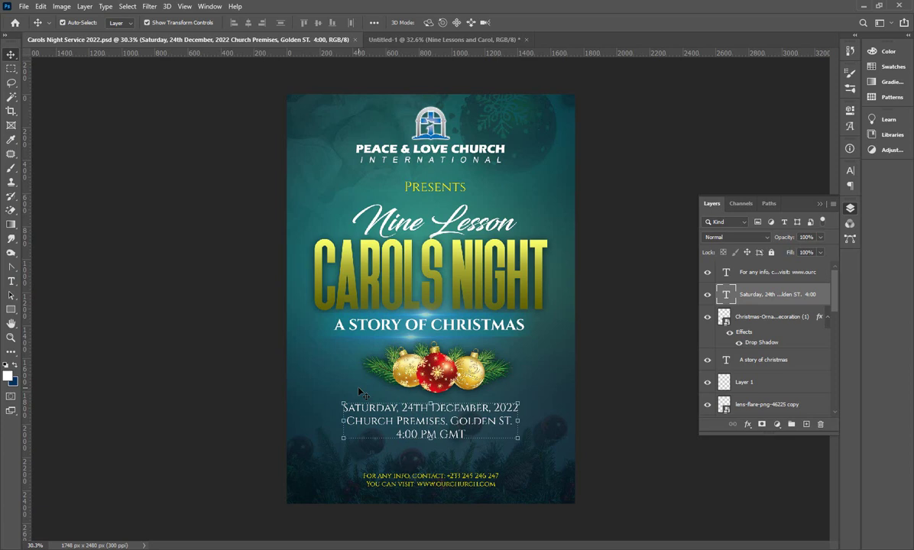
Set the Gradient Fill 1 background layer's dark color stop at the 10% location to #00080a and apply the gradient
{"action": "scroll", "coordinate": [760, 357], "scroll_direction": "down", "scroll_amount": 2}
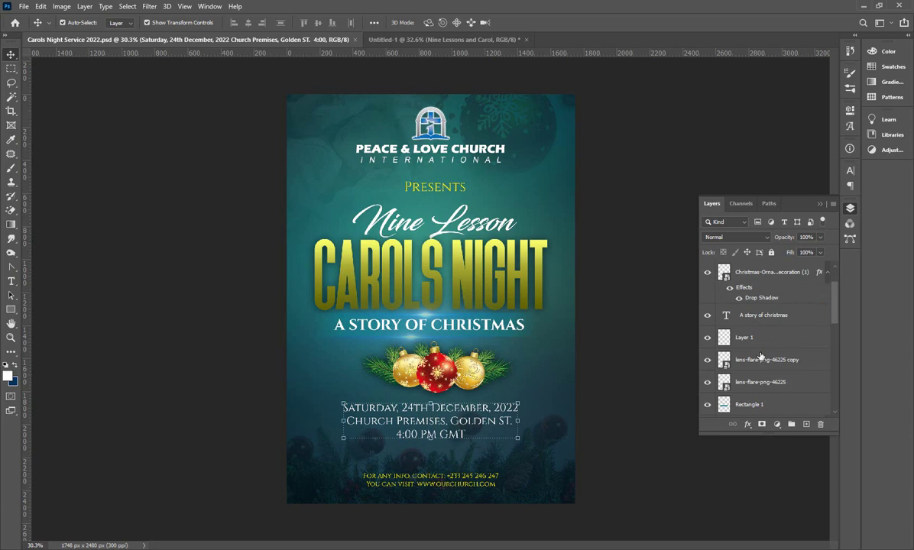
{"action": "scroll", "coordinate": [761, 357], "scroll_direction": "down", "scroll_amount": 10}
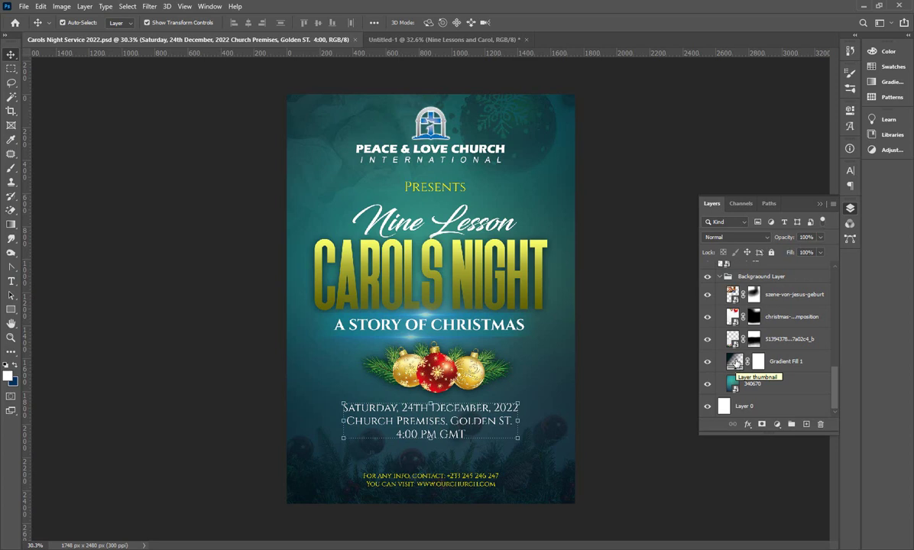
{"action": "double_click", "coordinate": [735, 363]}
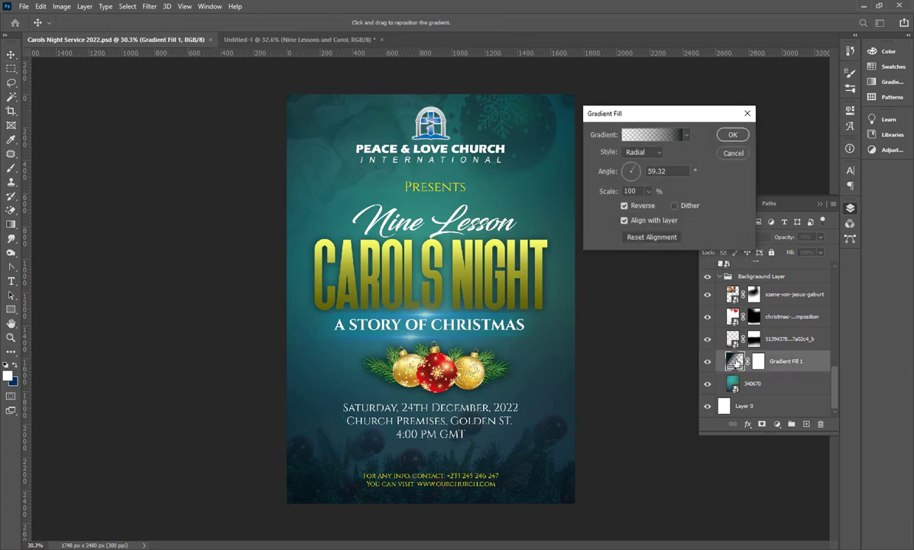
{"action": "left_click", "coordinate": [644, 136]}
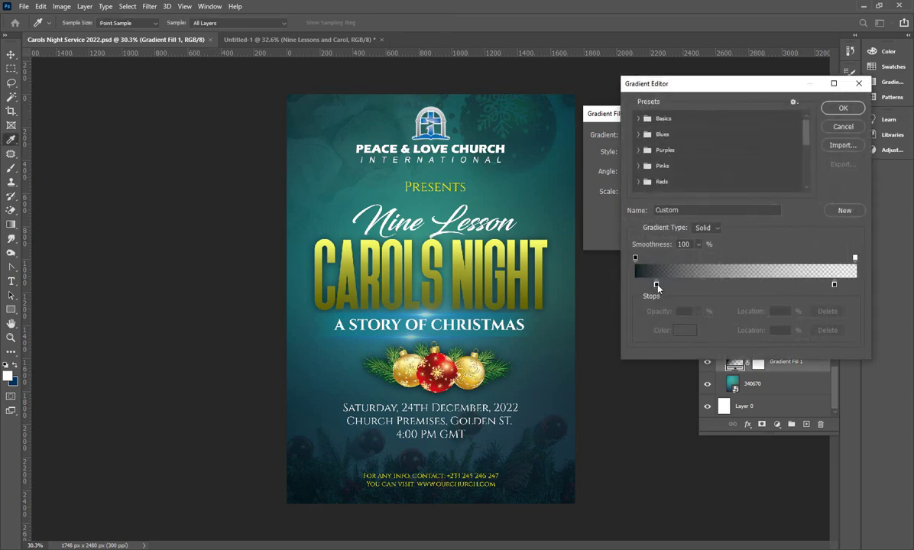
{"action": "left_click", "coordinate": [656, 285]}
{"action": "left_click", "coordinate": [686, 331]}
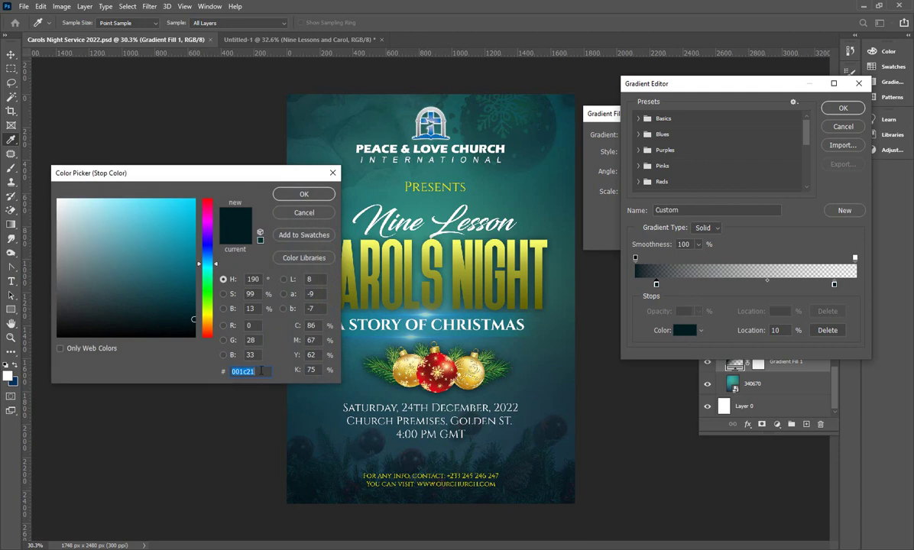
{"action": "type", "text": "0"}
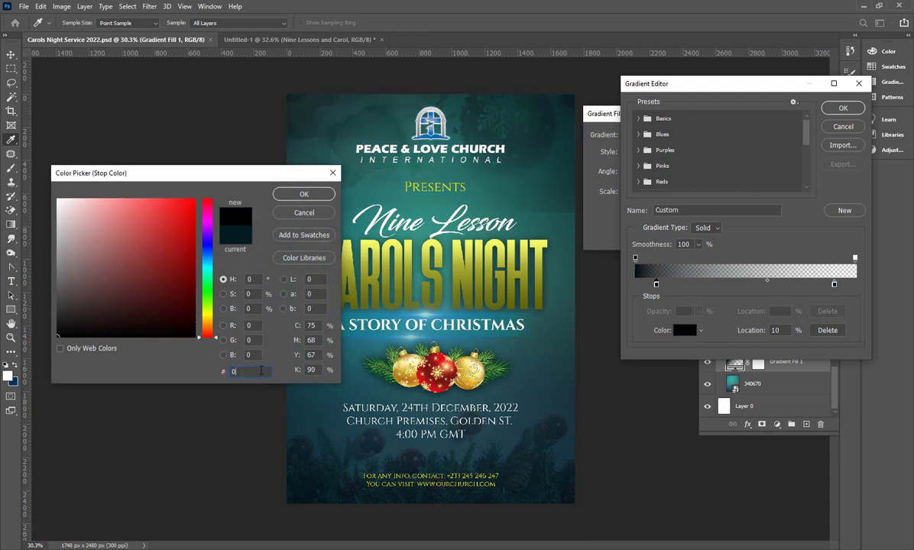
{"action": "type", "text": "00"}
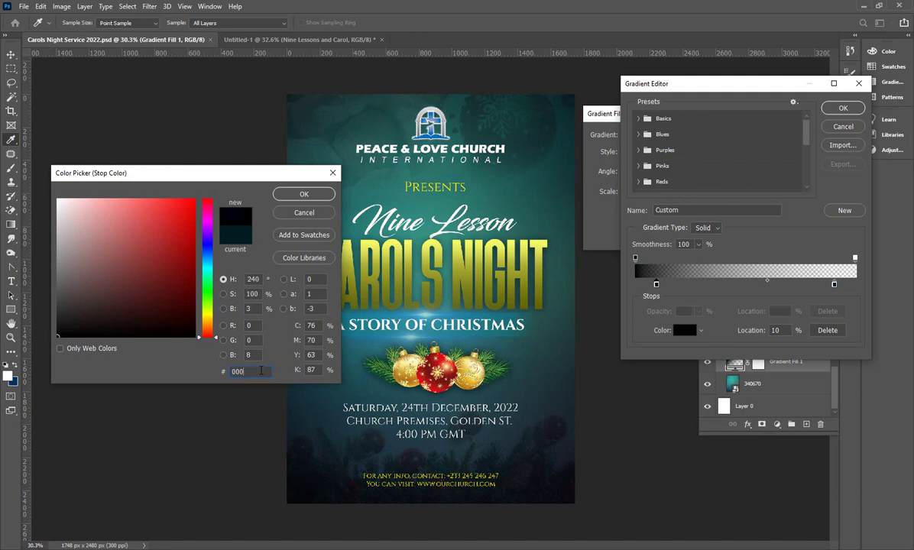
{"action": "type", "text": "80"}
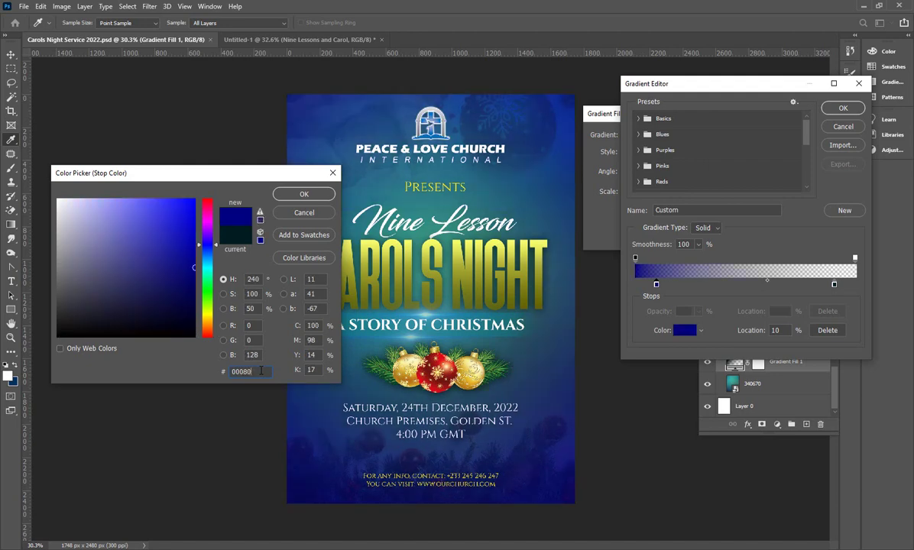
{"action": "type", "text": "a"}
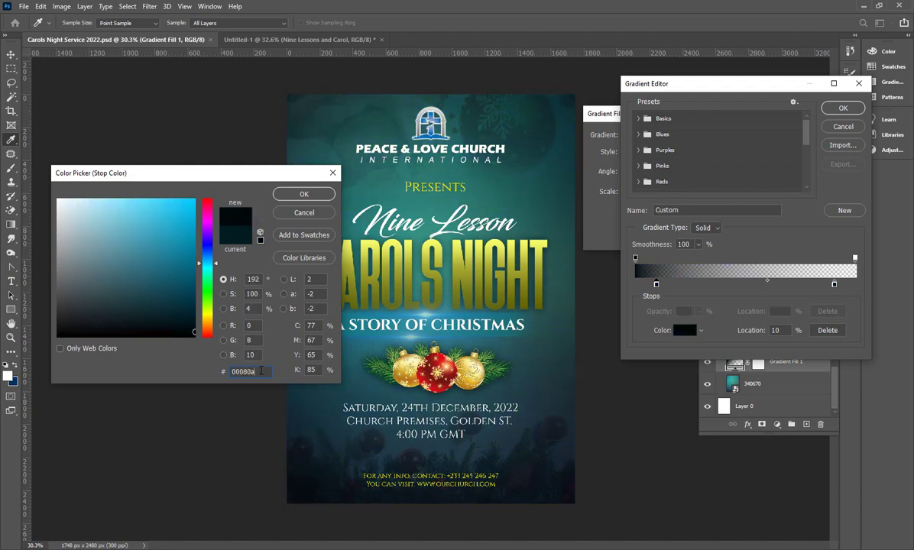
{"action": "left_click", "coordinate": [301, 195]}
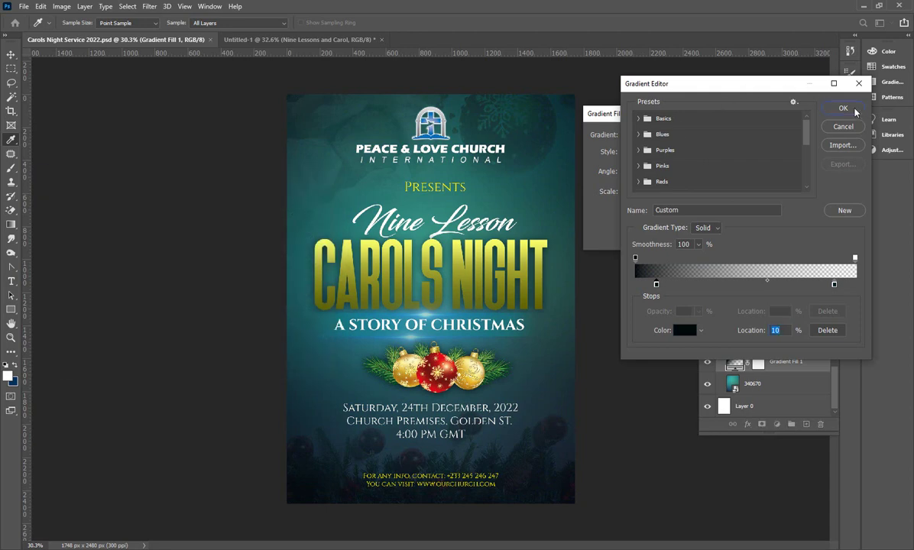
{"action": "left_click", "coordinate": [844, 108]}
{"action": "left_click", "coordinate": [729, 134]}
Save the flyer document and check the overall composition
{"action": "key", "text": "ctrl+s"}
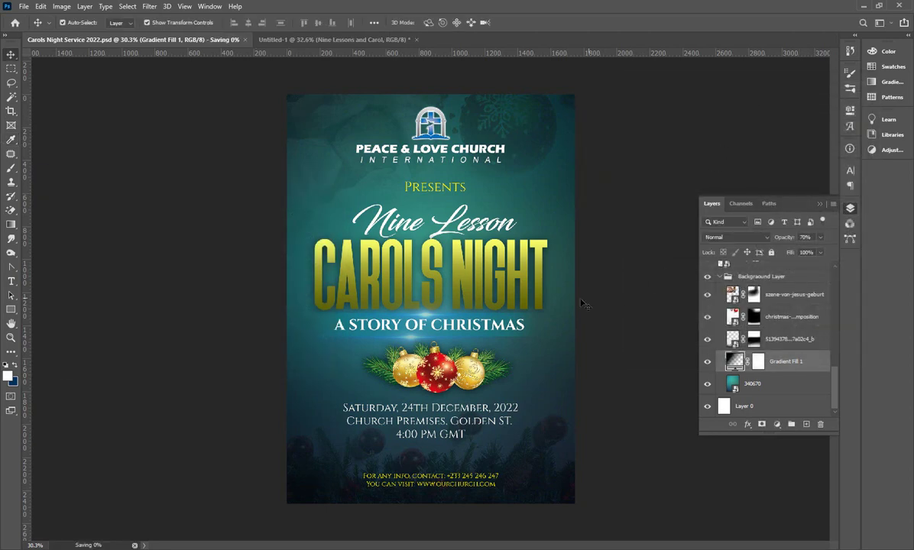
{"action": "scroll", "coordinate": [581, 304], "scroll_direction": "down", "scroll_amount": 1}
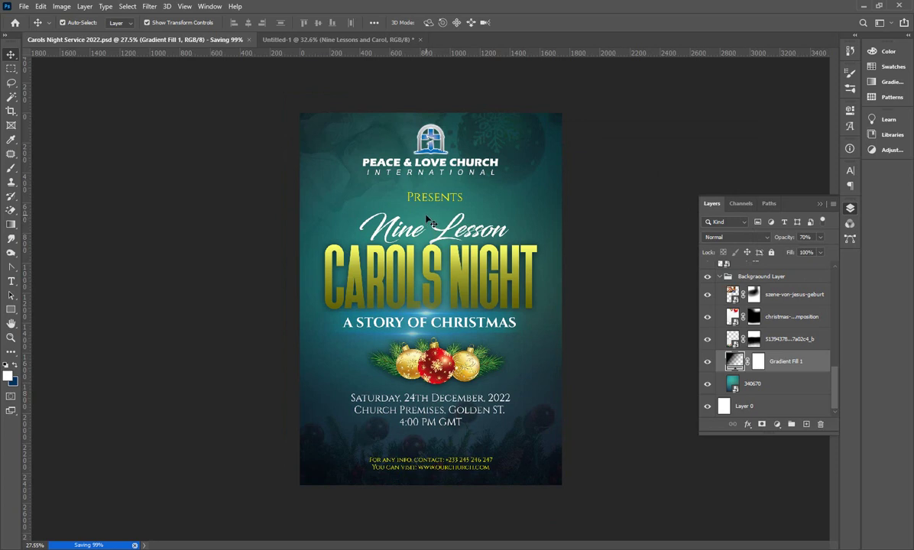
{"action": "scroll", "coordinate": [428, 220], "scroll_direction": "up", "scroll_amount": 1}
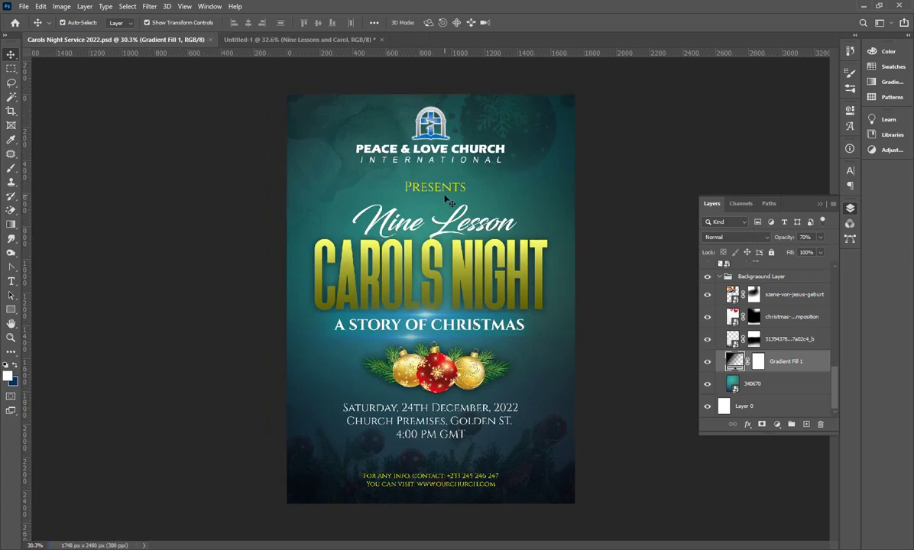